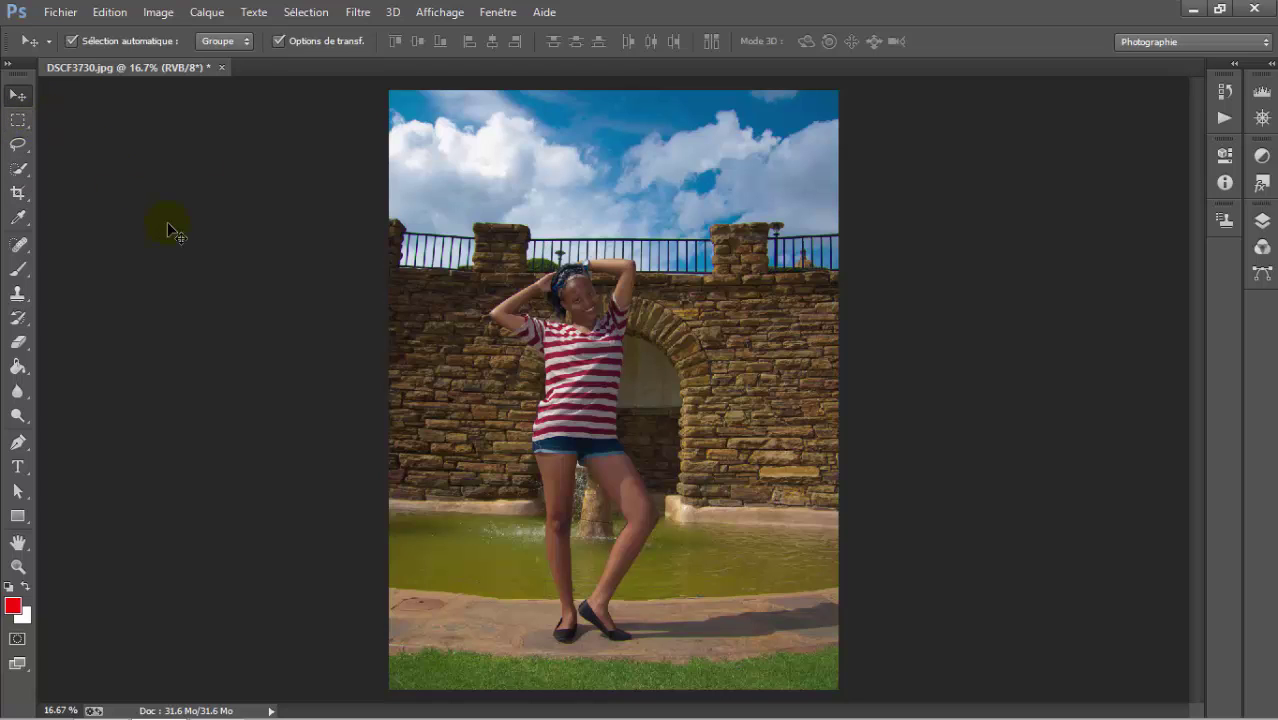
Step: Review the variants of the marquee, lasso, quick selection and healing tool groups
click(18, 122)
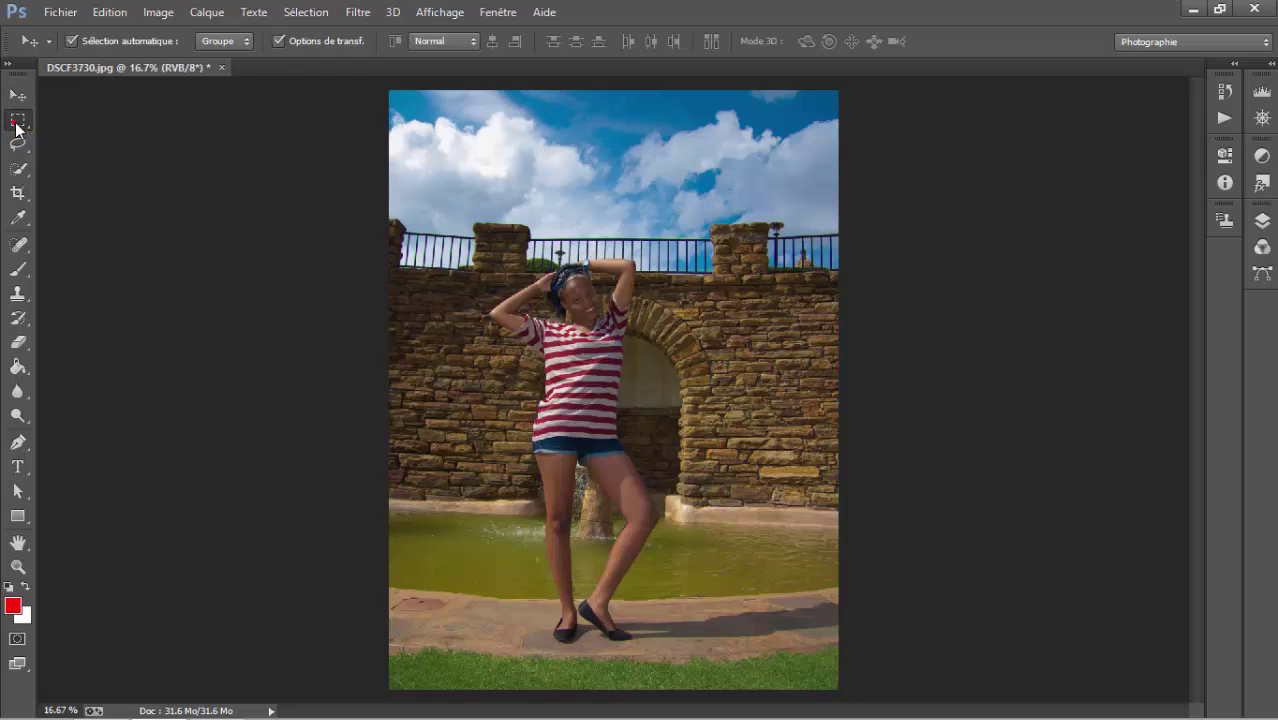
click(71, 94)
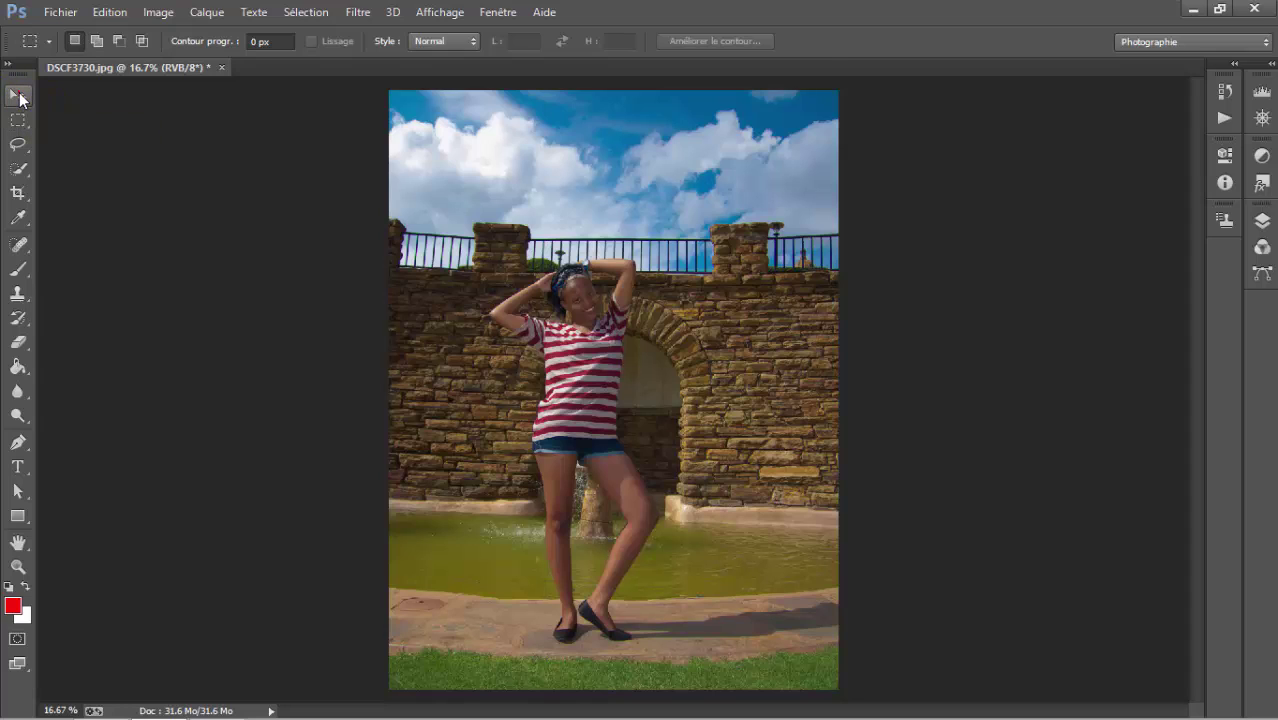
click(19, 97)
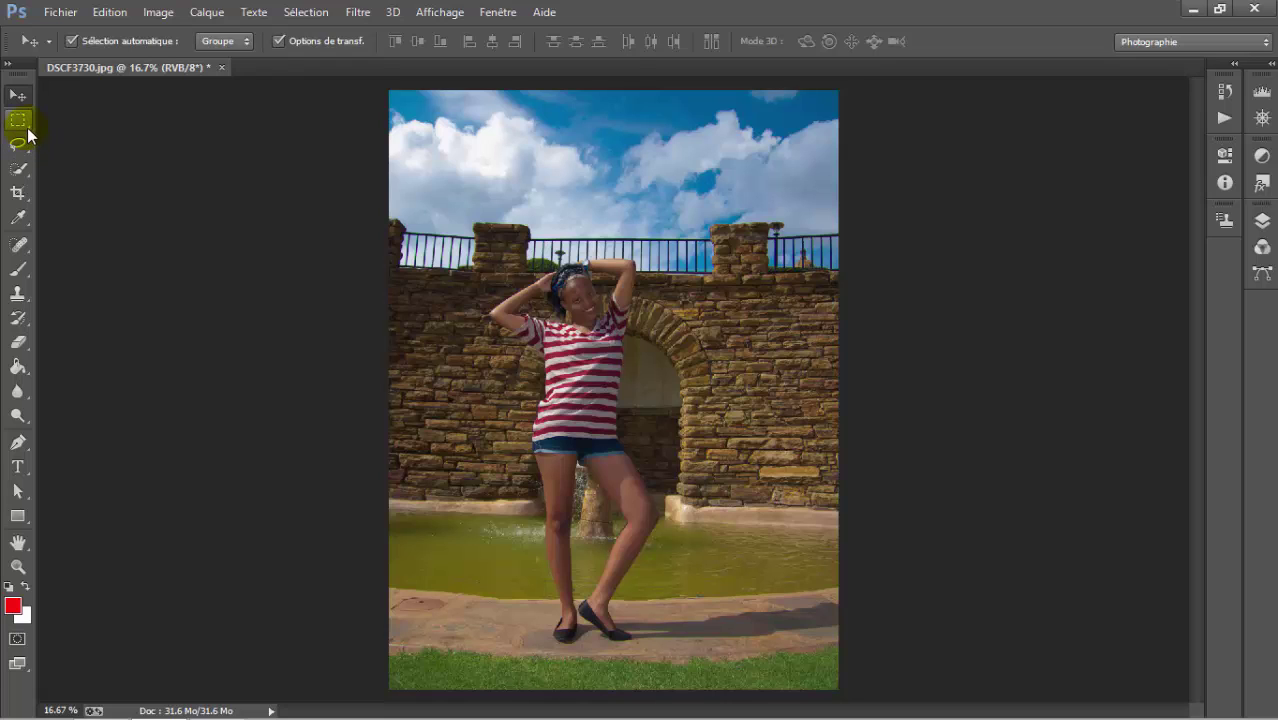
click(19, 120)
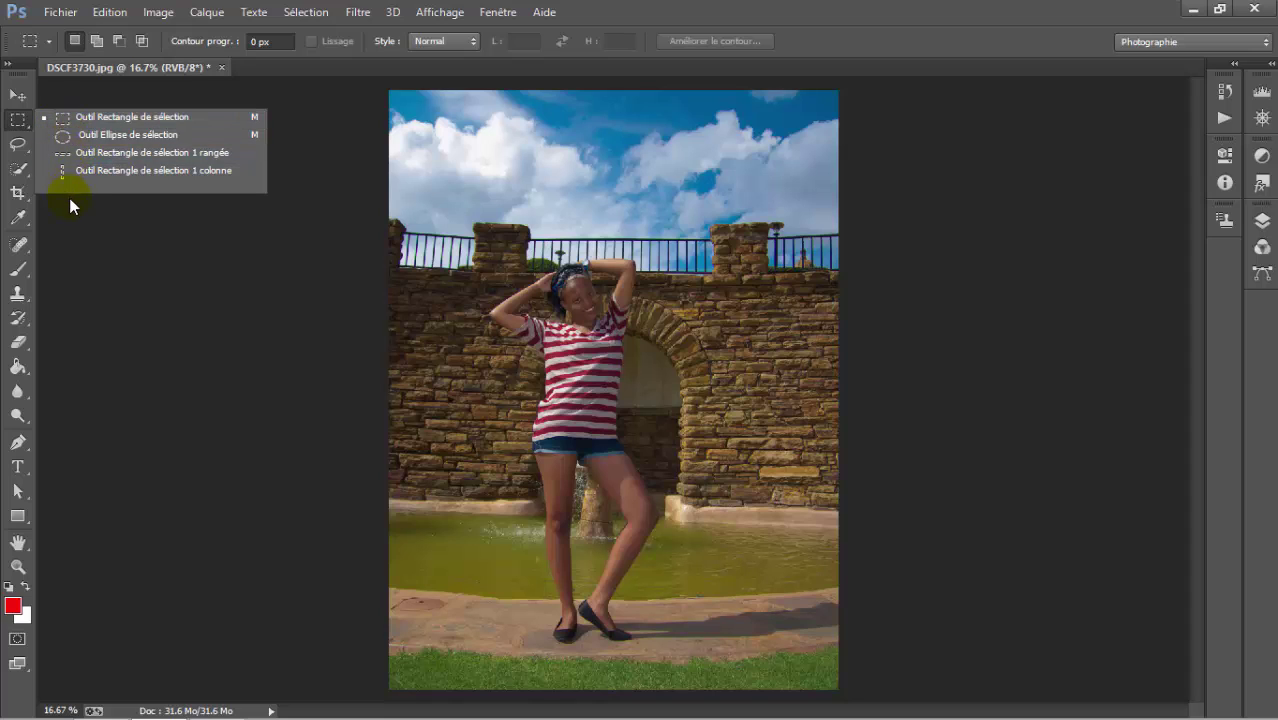
click(19, 145)
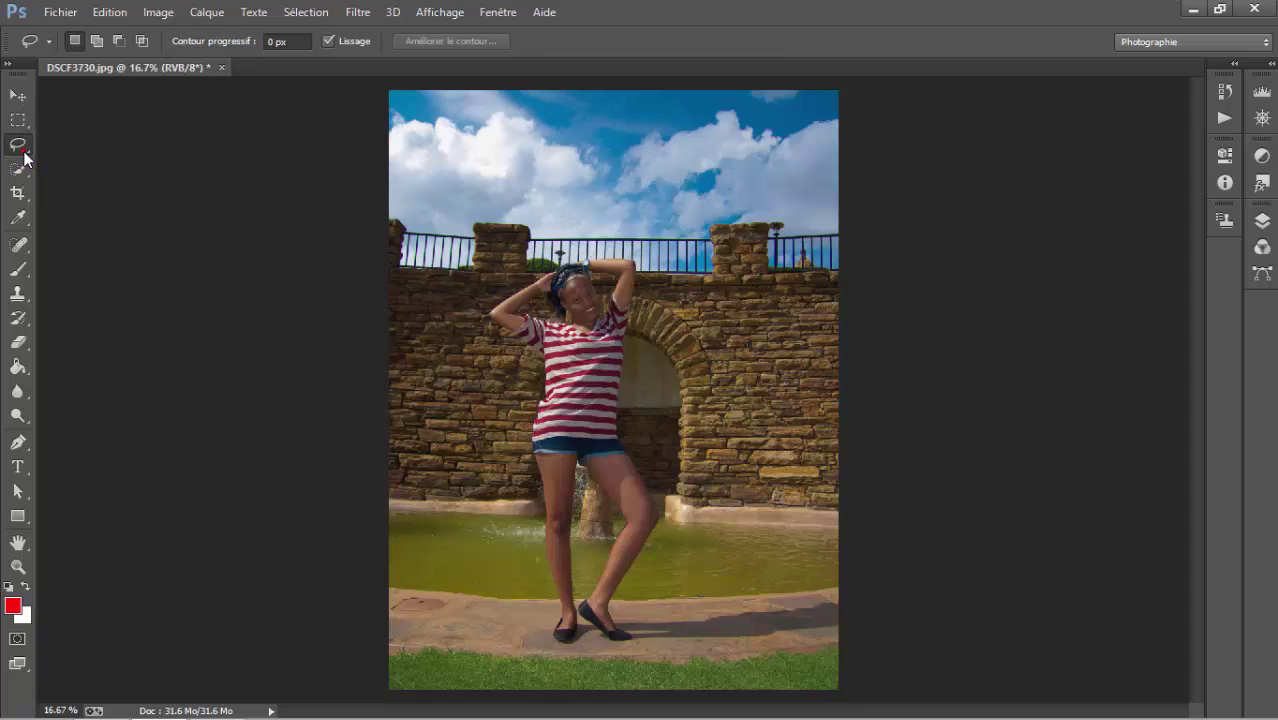
click(22, 150)
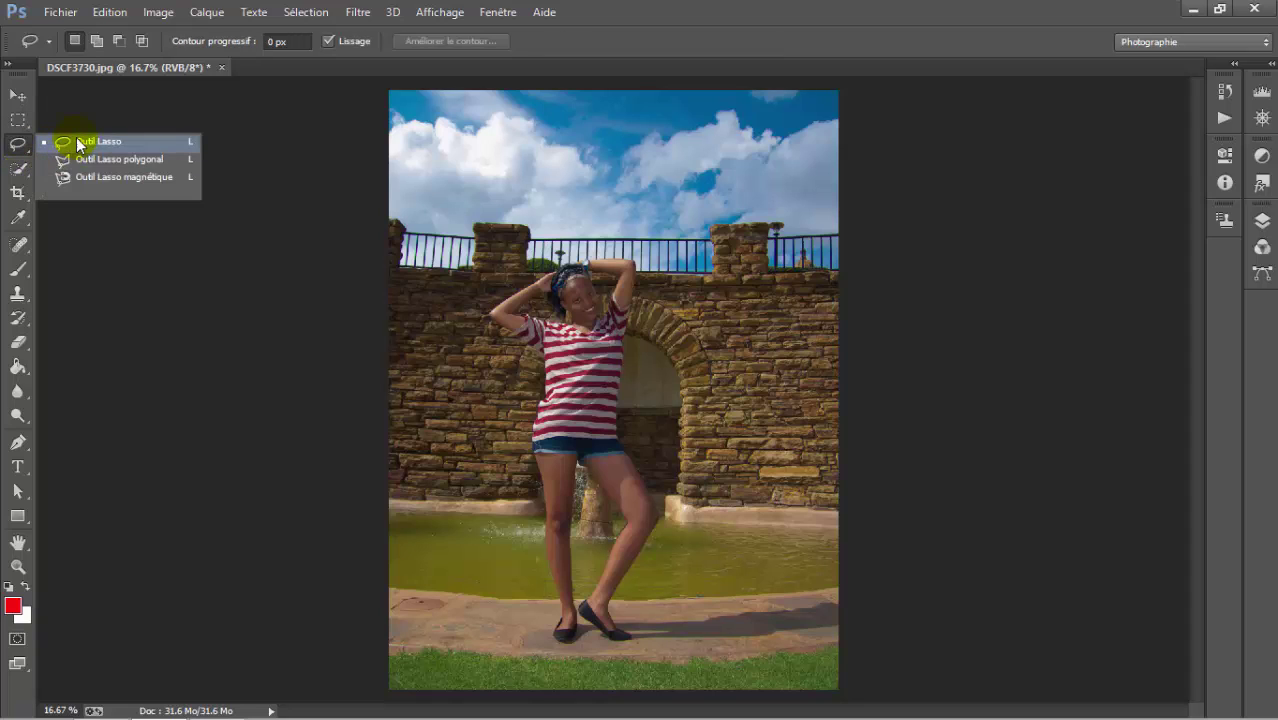
click(68, 177)
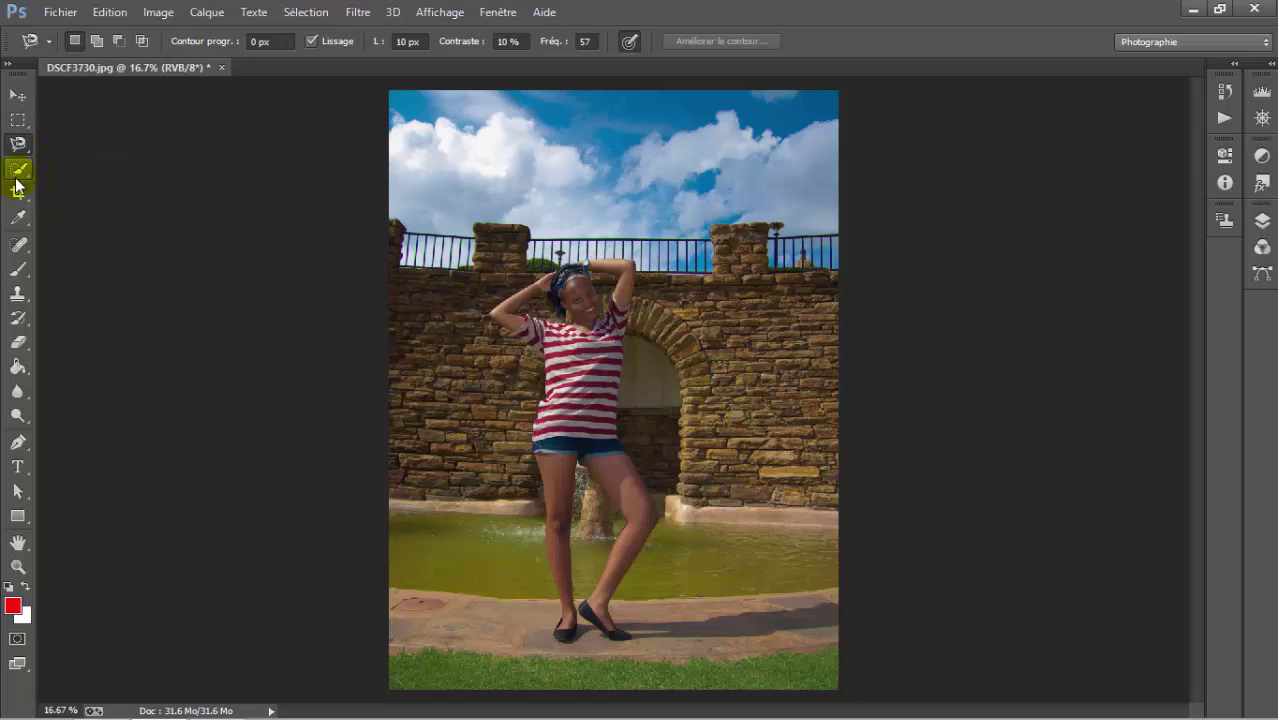
click(18, 169)
click(95, 172)
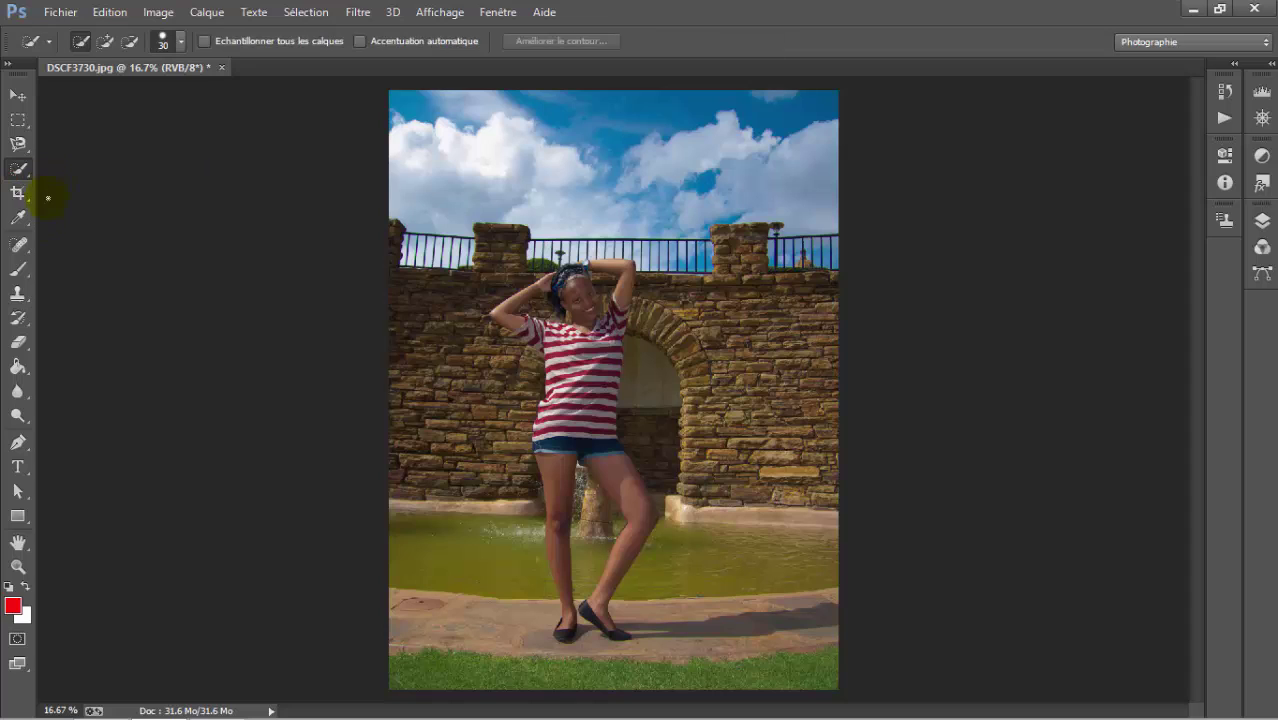
click(28, 260)
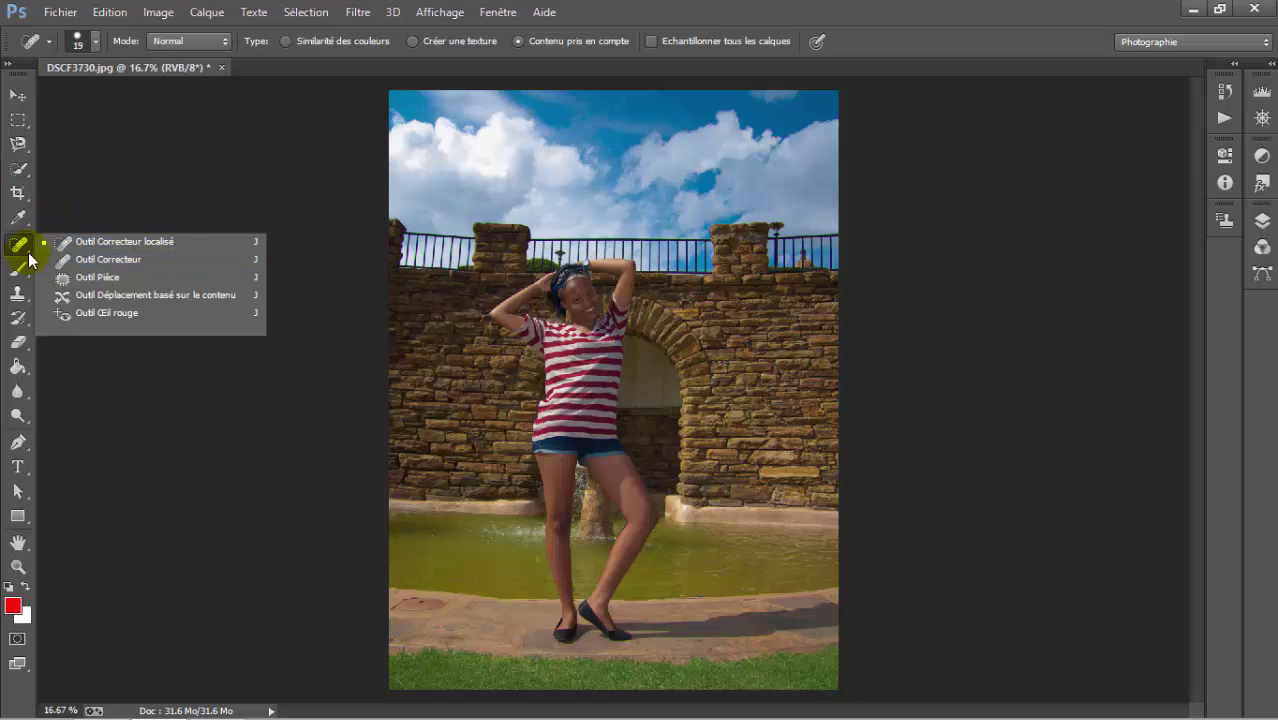
click(85, 242)
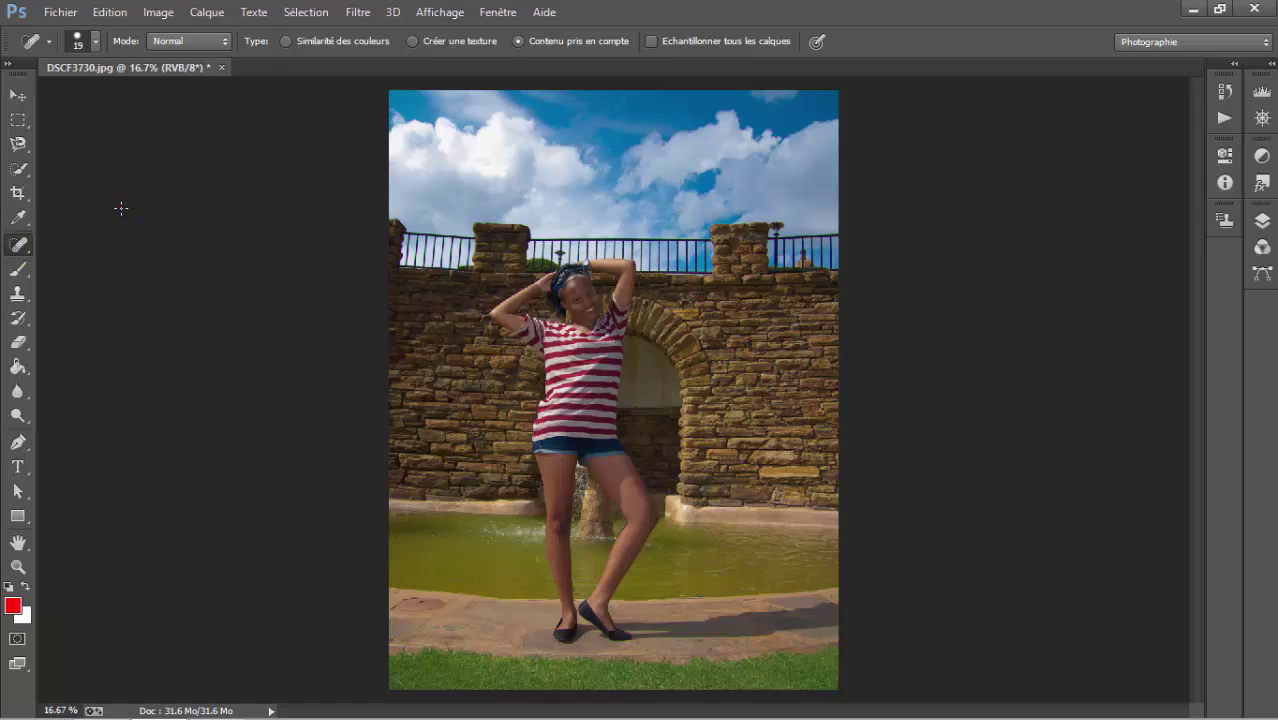
click(18, 94)
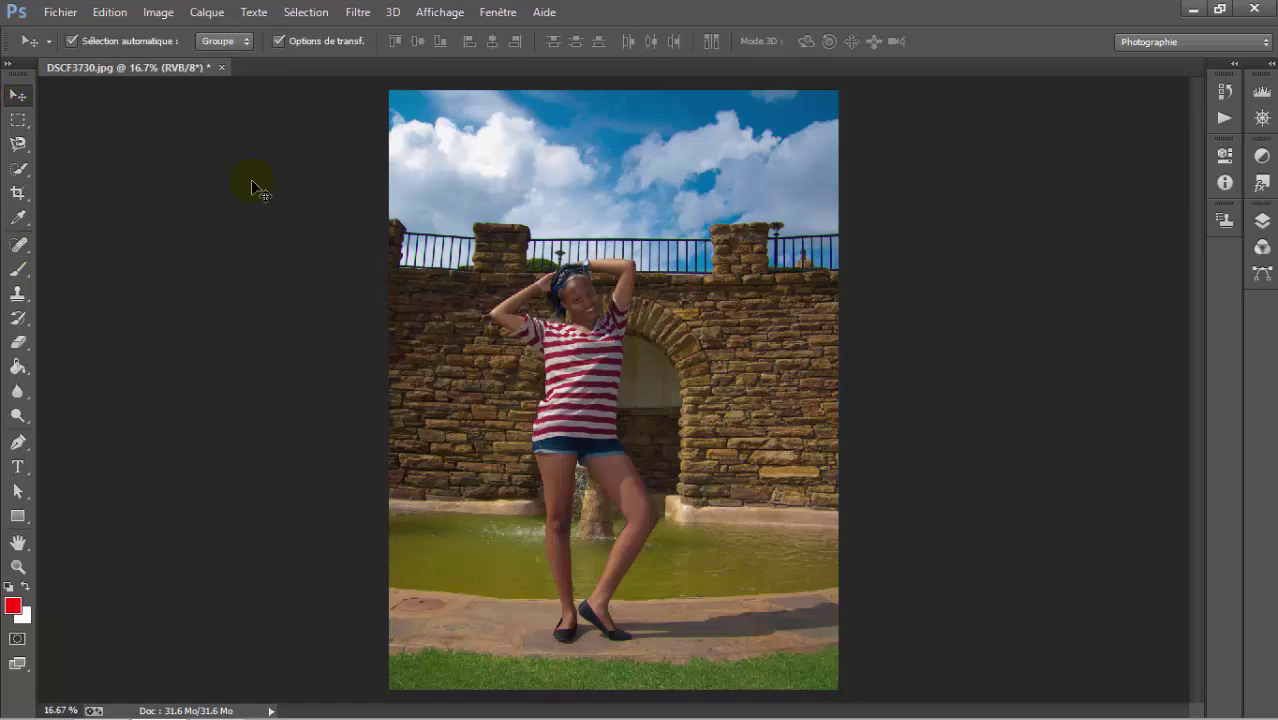
Step: Create a blank document named Model, 15 cm wide by 10 cm high at 300 pixels/inch with a white background
click(20, 125)
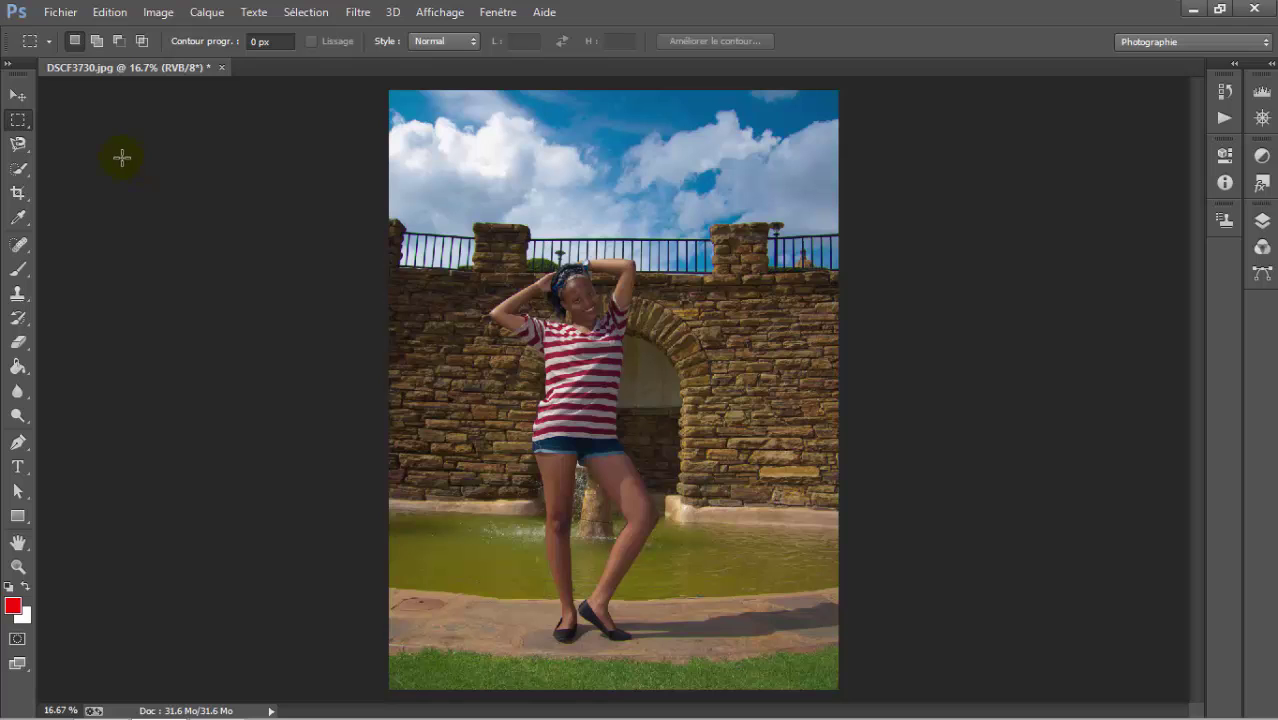
click(59, 12)
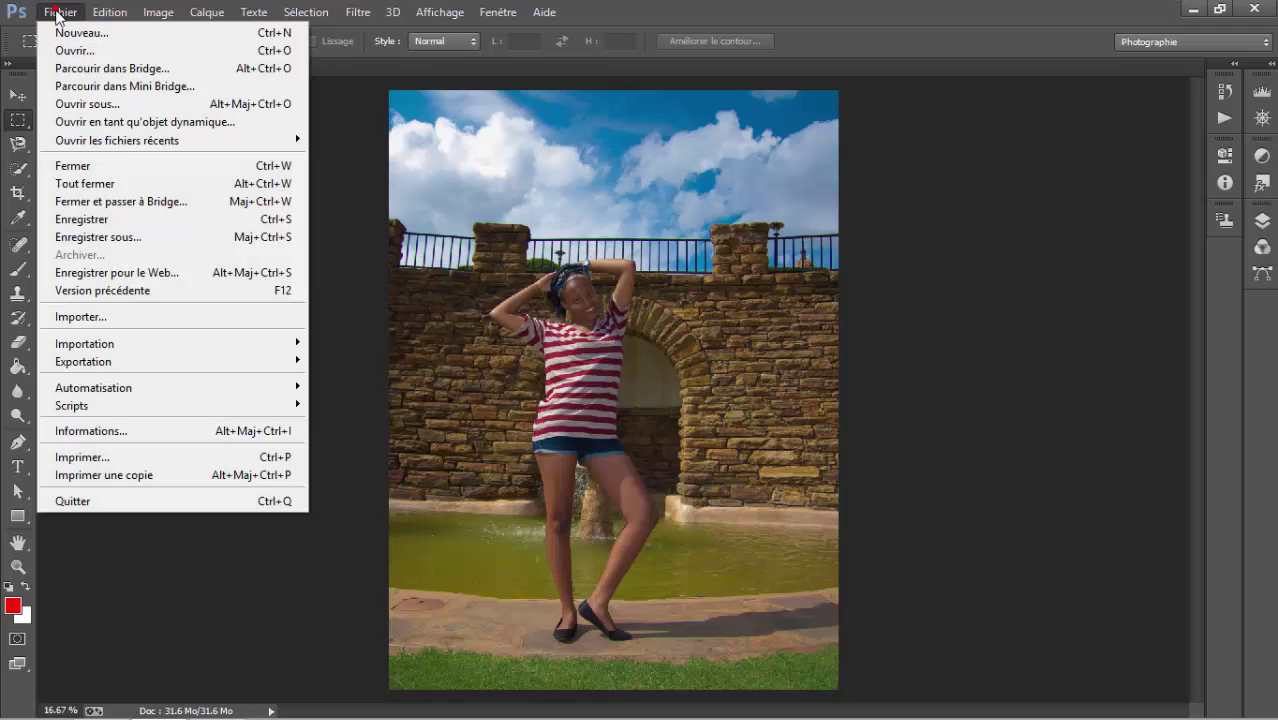
click(80, 32)
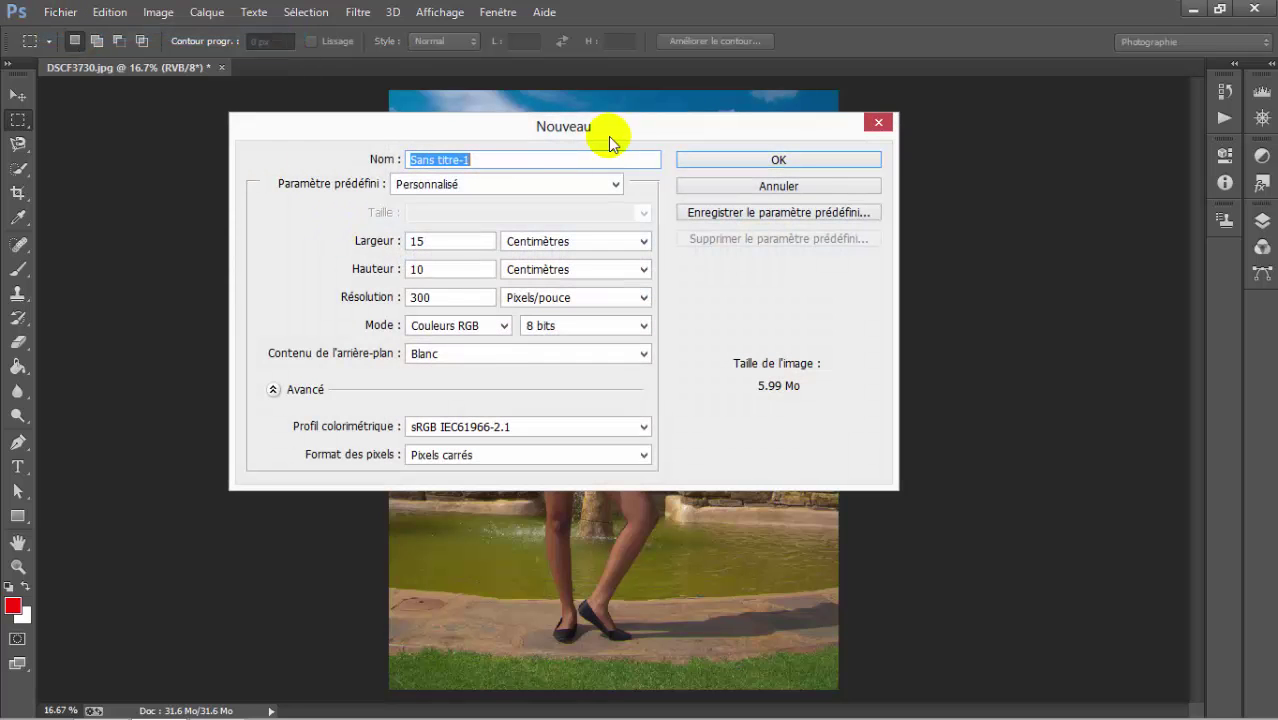
text(M)
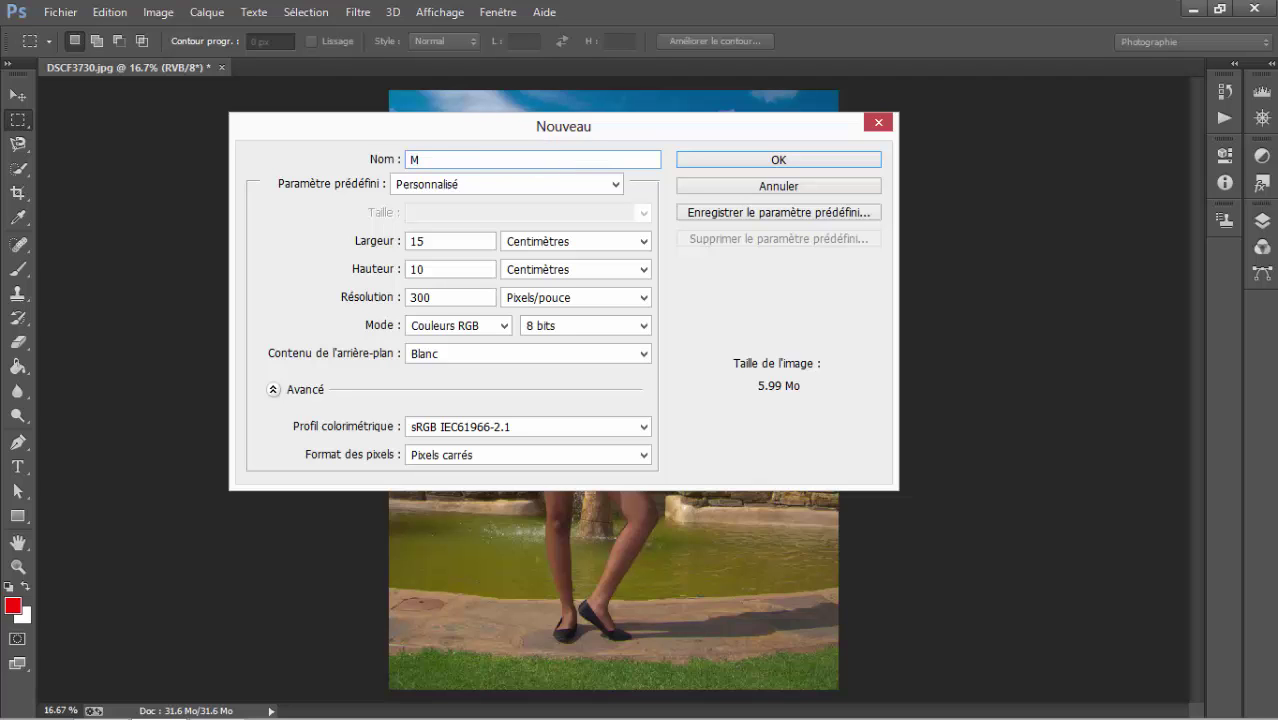
text(odel)
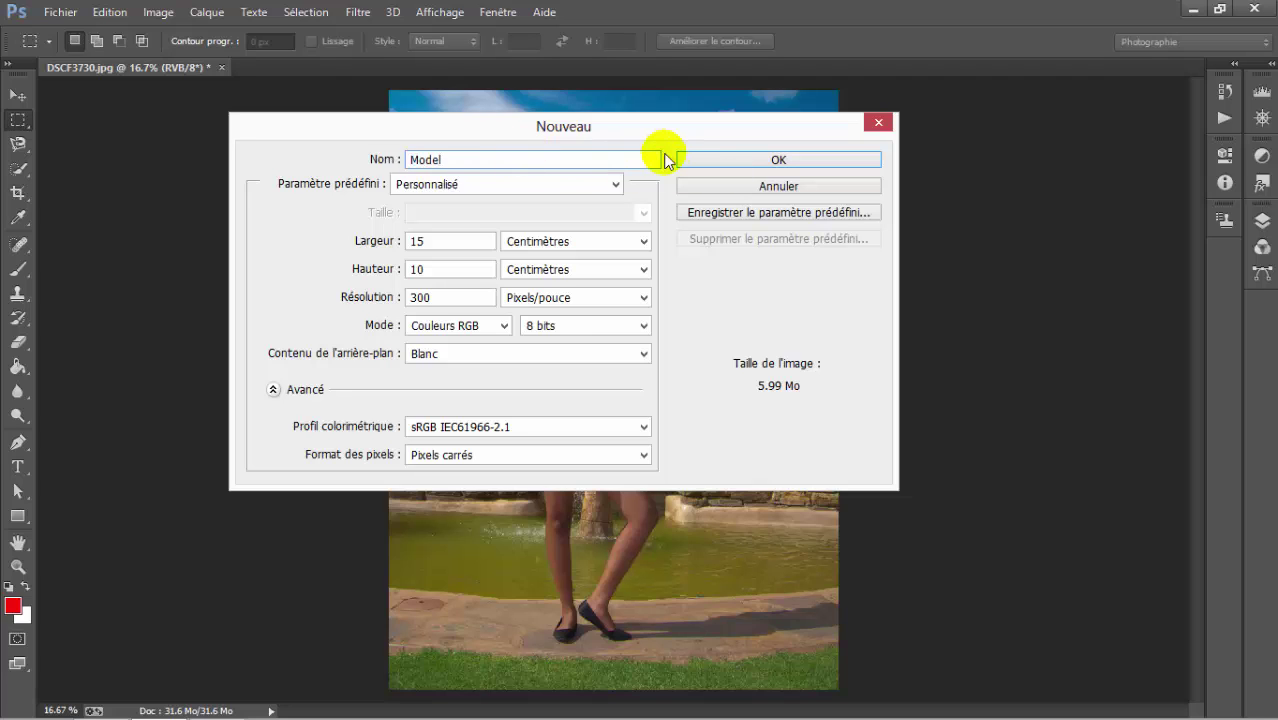
click(752, 163)
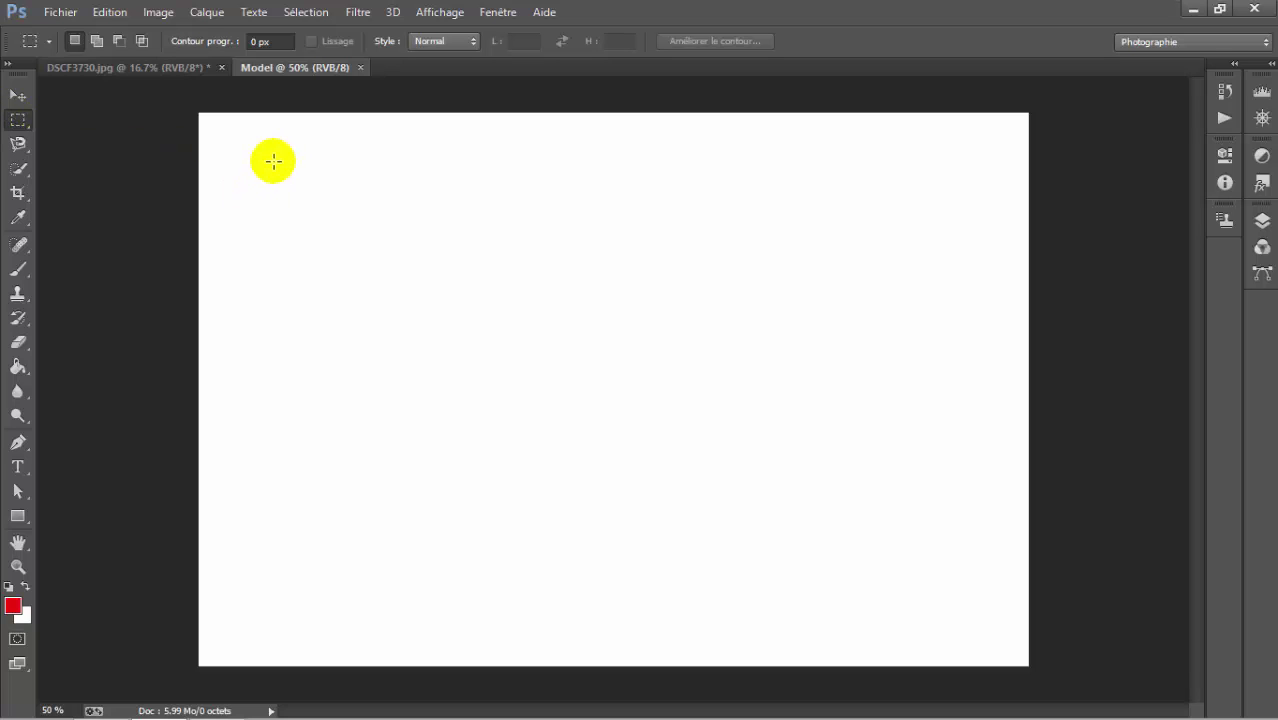
Step: Draw a rectangular selection in the canvas's upper-left area and replace it with a smaller one in the upper-right area
drag(276, 166, 539, 390)
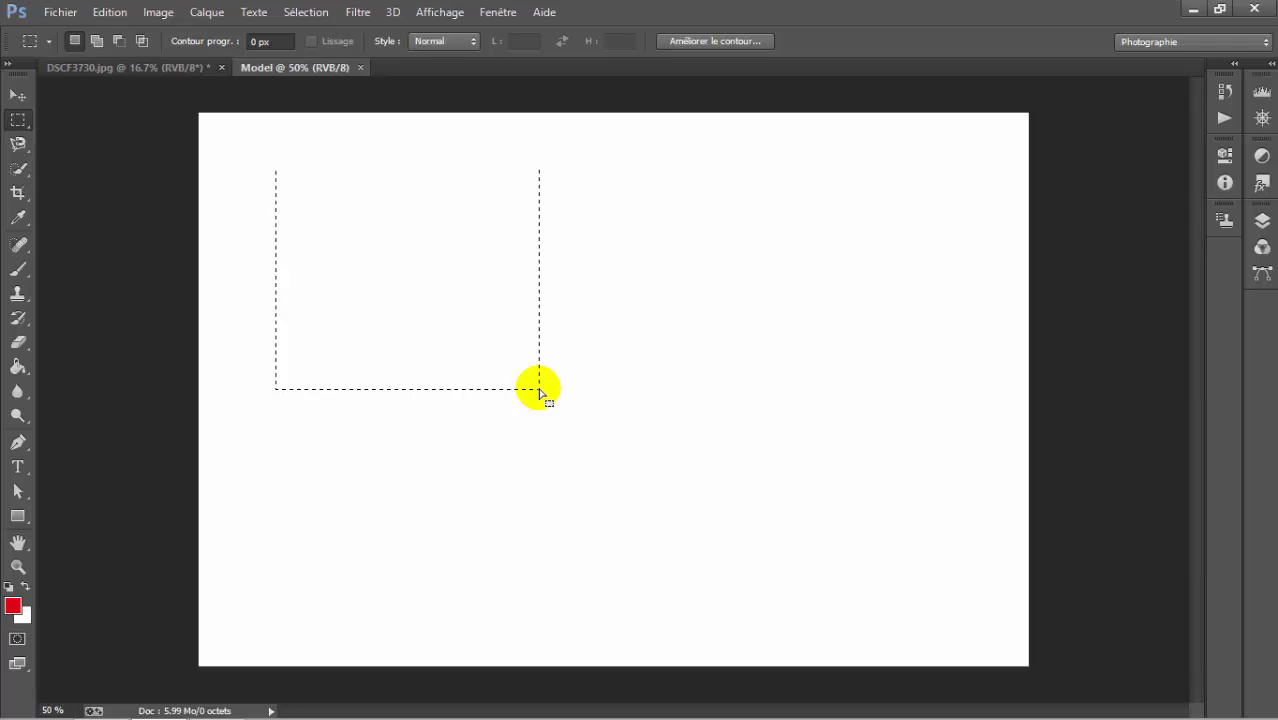
click(583, 193)
drag(584, 194, 801, 343)
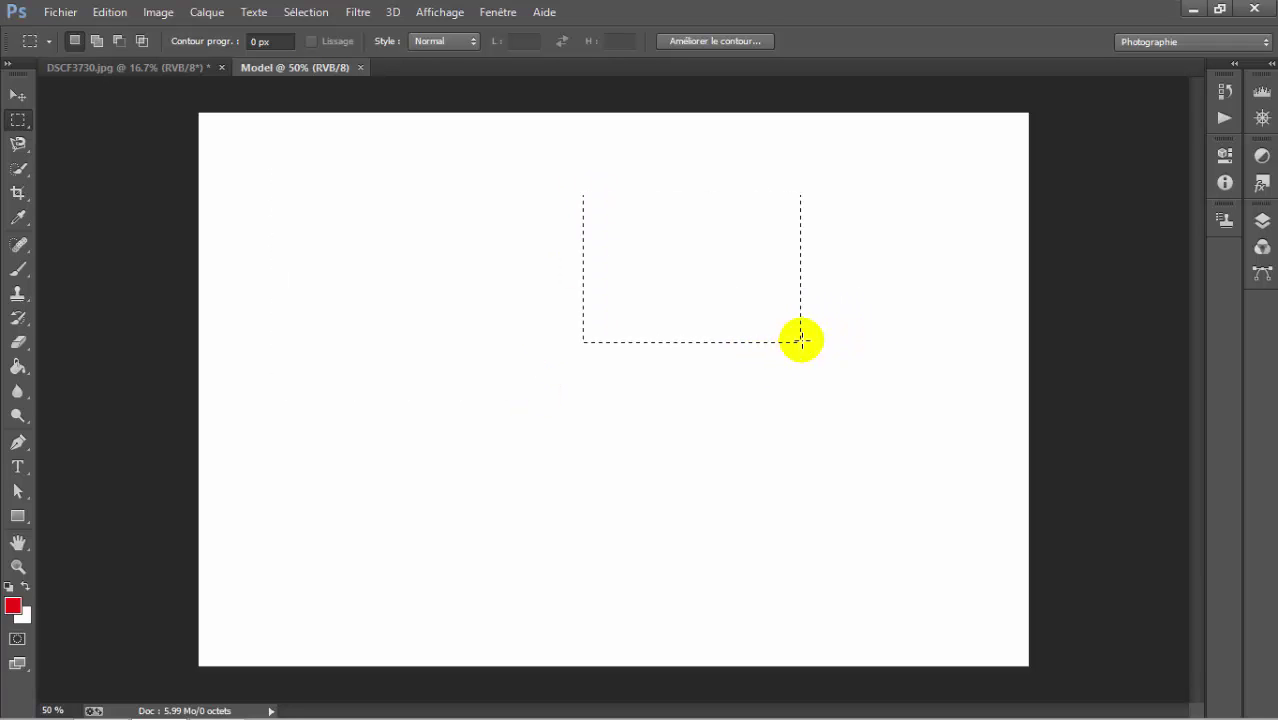
Step: Add a new layer above the background and draw rectangular selections in the upper-middle area of the canvas
click(1262, 220)
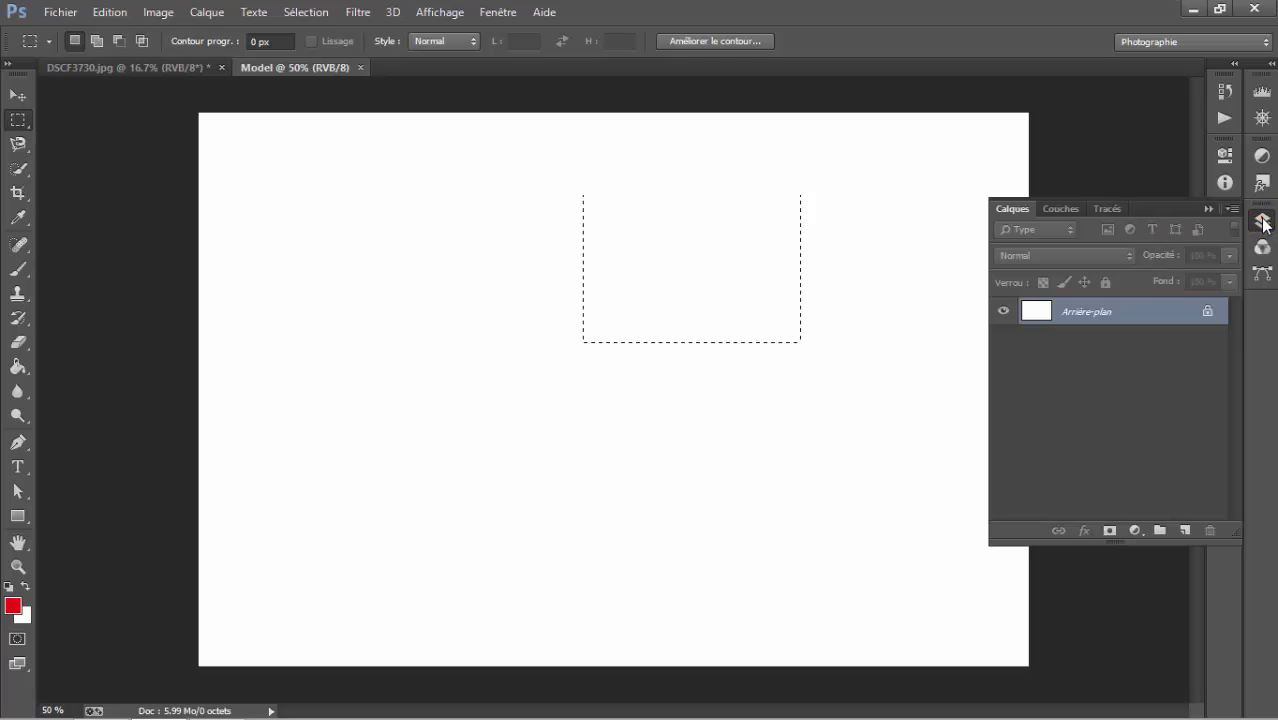
click(1186, 530)
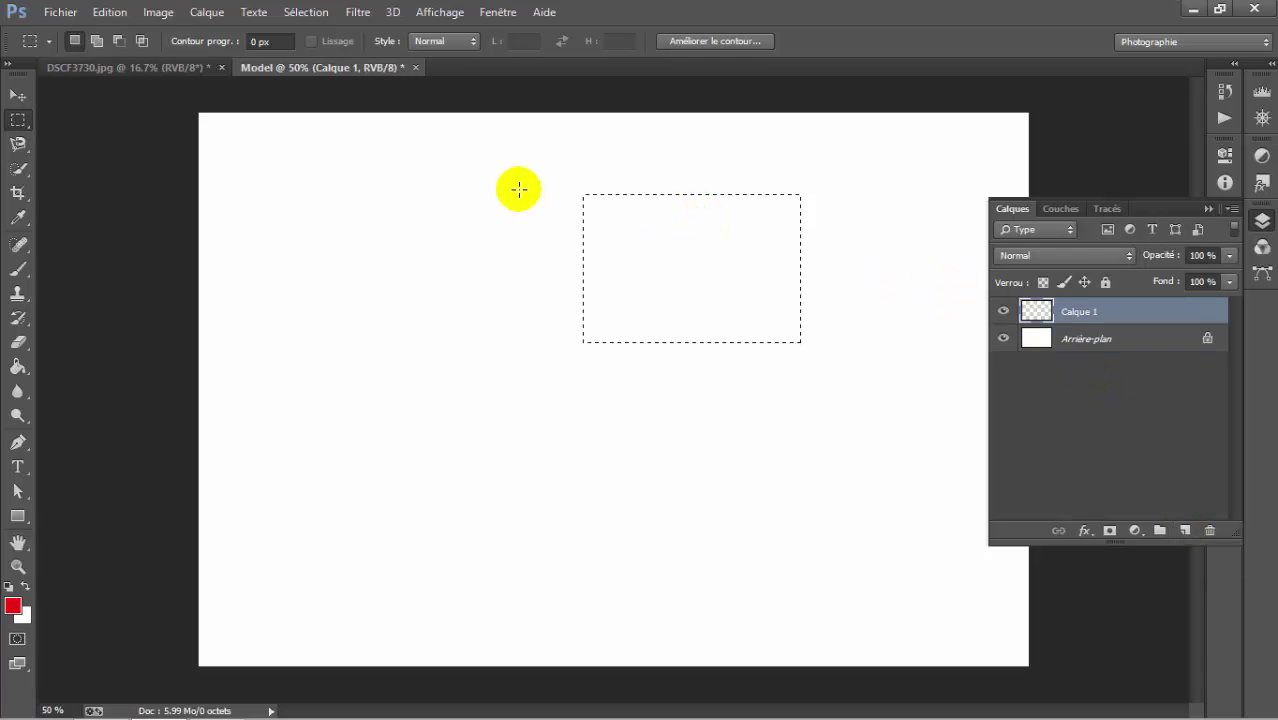
drag(439, 214, 647, 371)
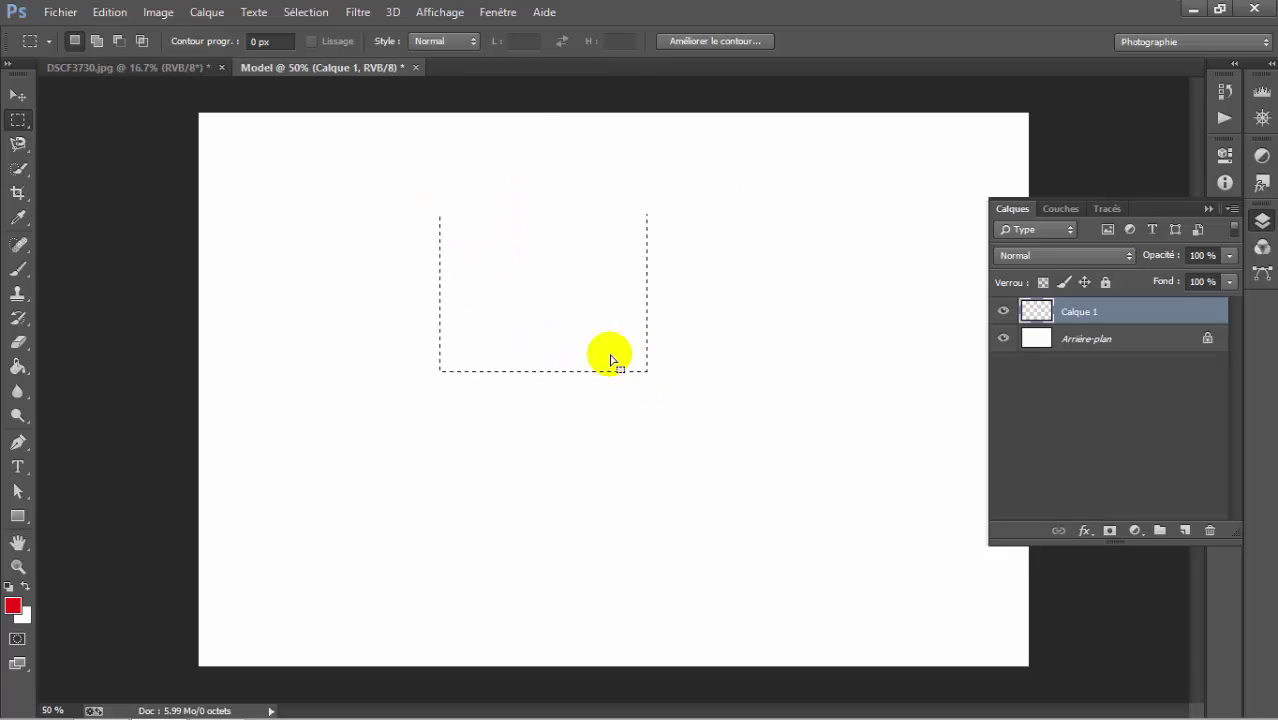
click(381, 201)
drag(382, 201, 609, 394)
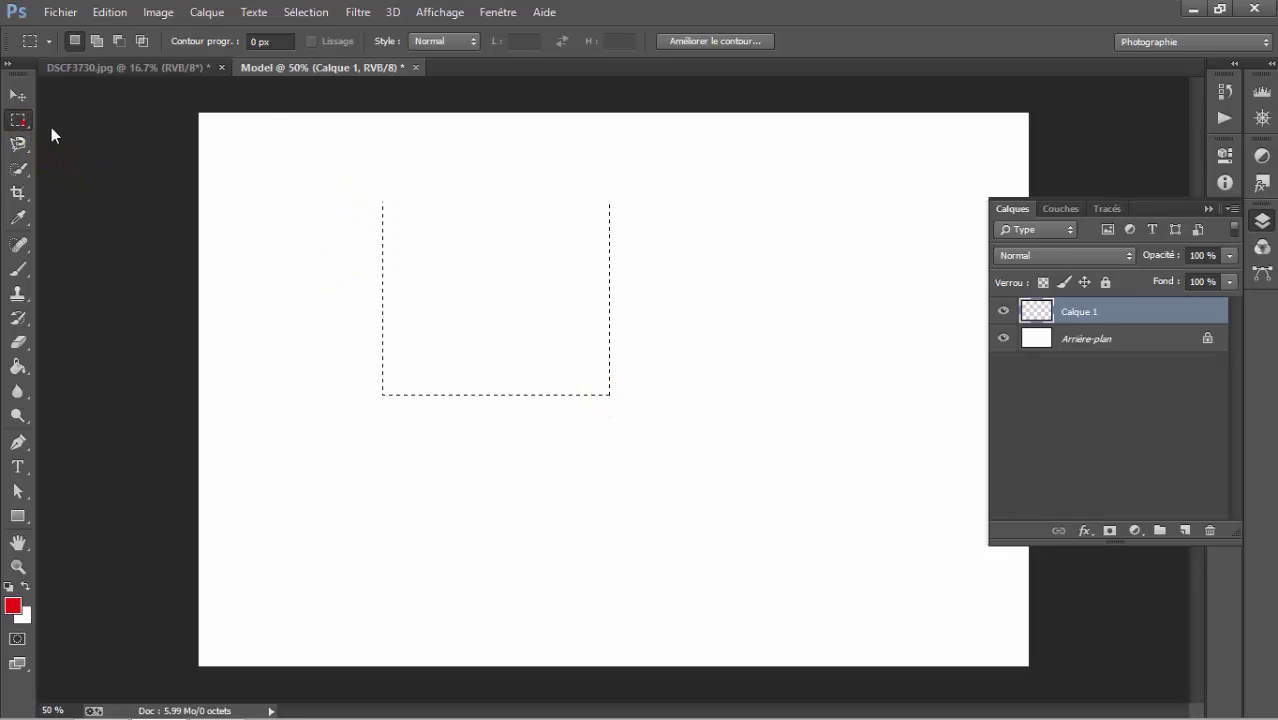
Step: With the Elliptical Marquee tool, draw a series of ellipse selections of different proportions, each replacing the previous one, and deselect
right_click(18, 120)
click(86, 134)
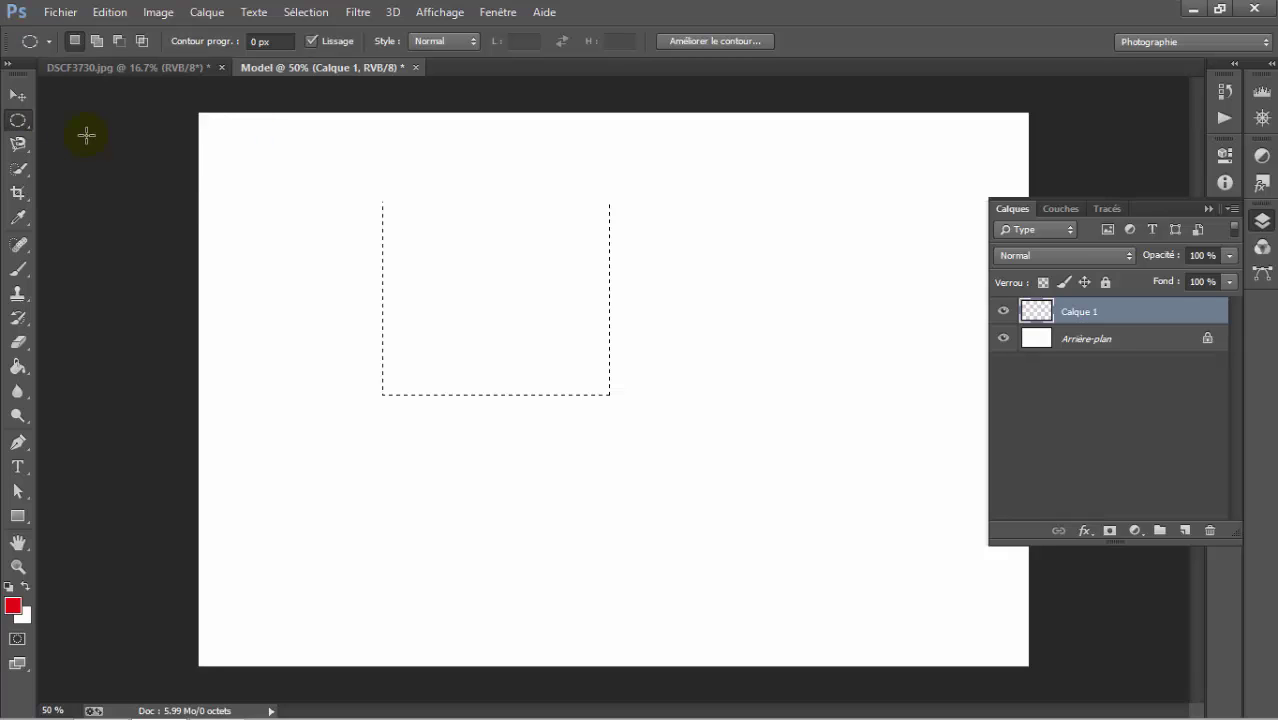
drag(515, 178, 828, 450)
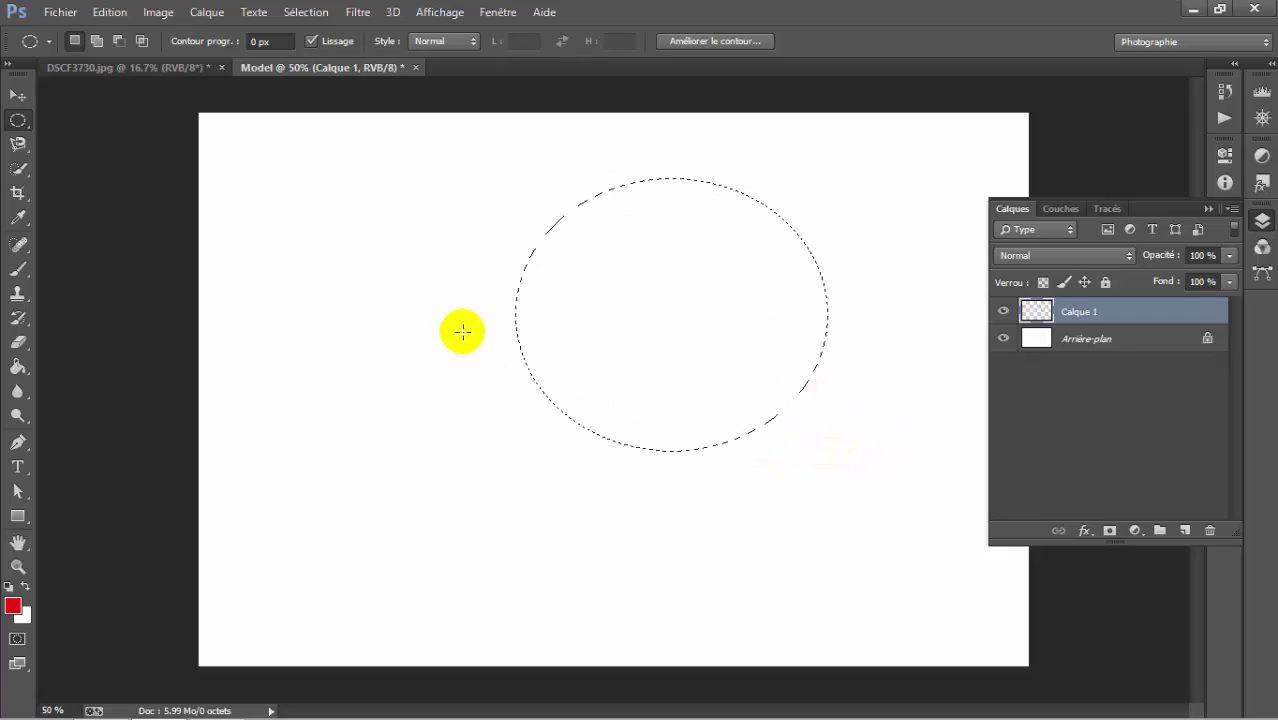
drag(459, 288, 825, 361)
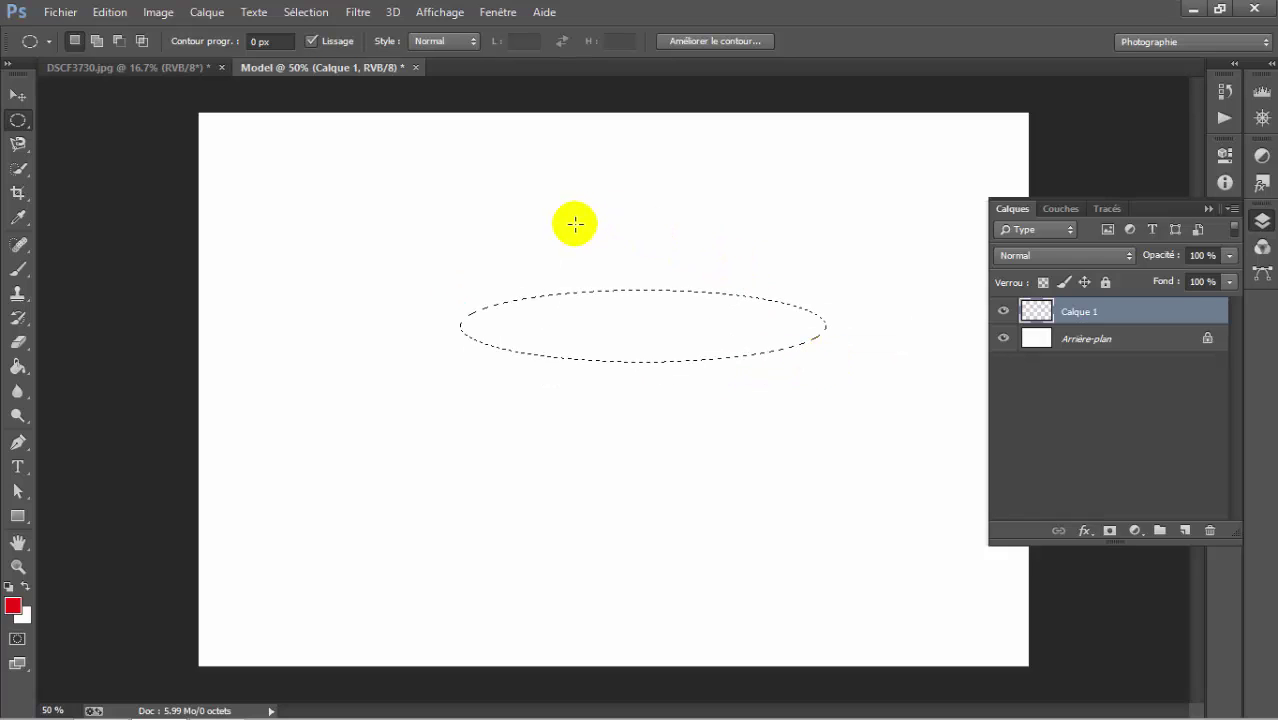
drag(491, 199, 665, 320)
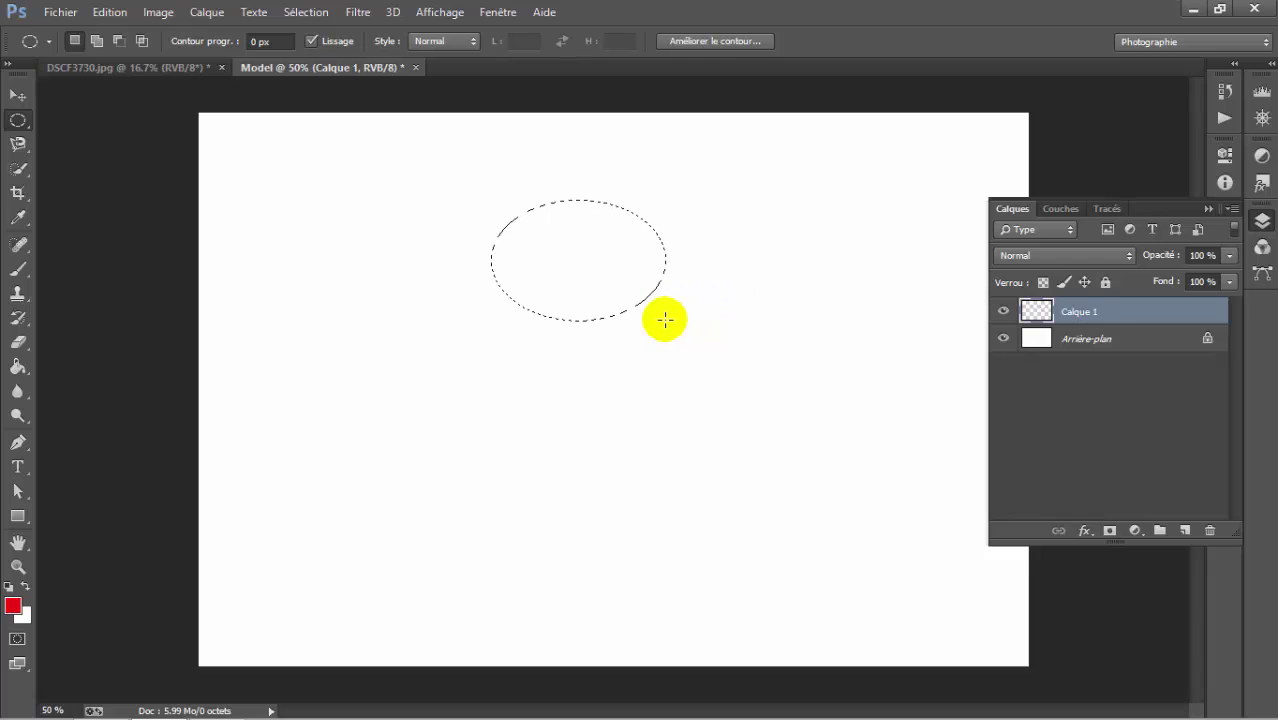
drag(731, 189, 886, 297)
click(542, 257)
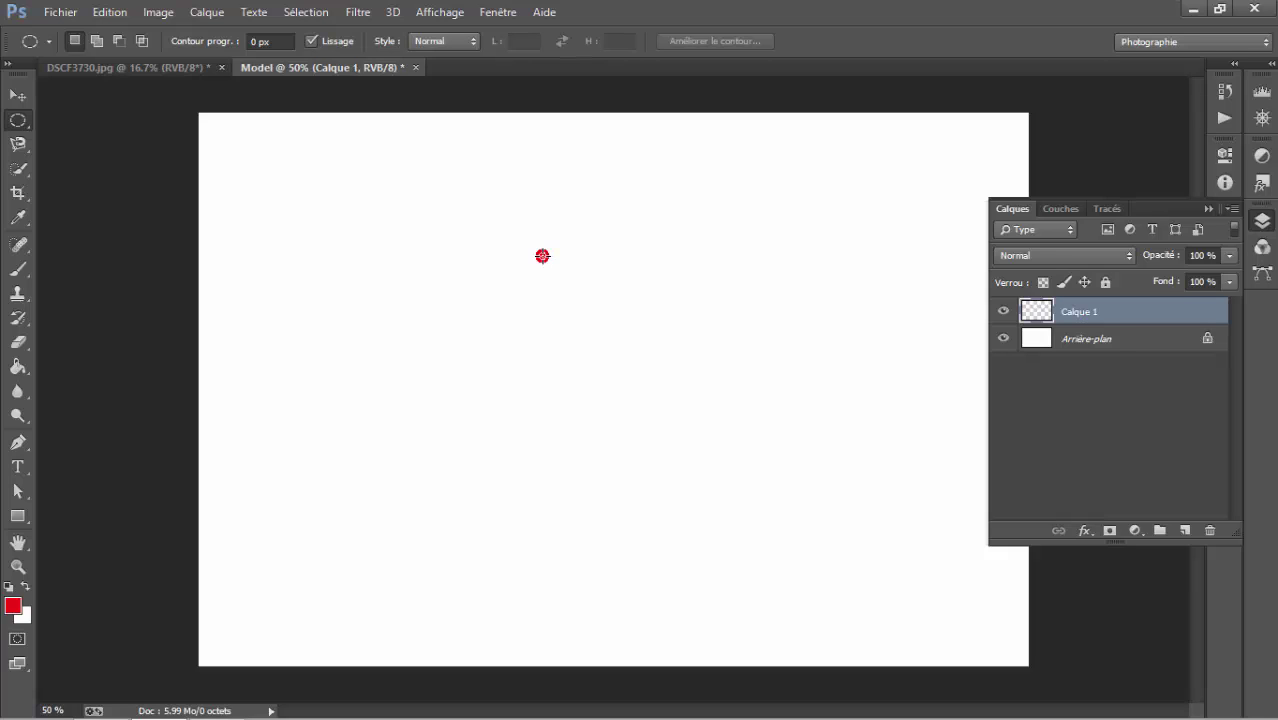
click(542, 256)
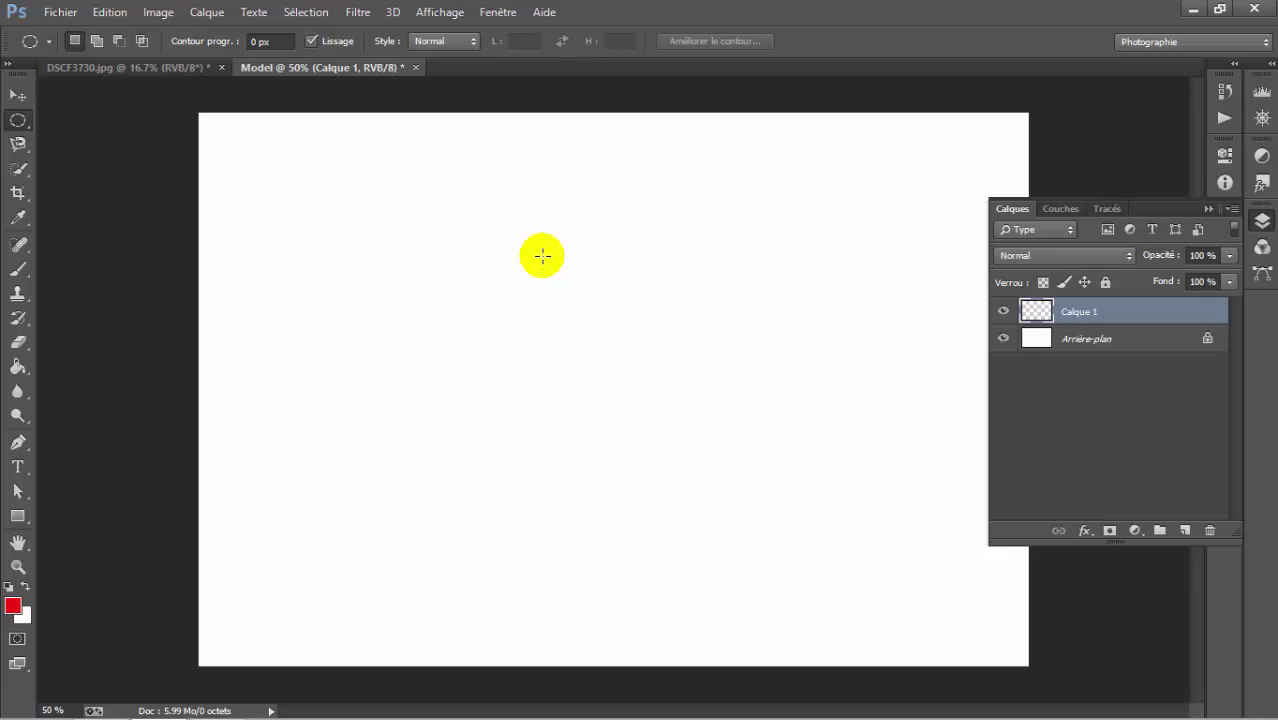
Step: Draw a perfect-circle selection near the upper middle, add a larger separate round selection at its lower right, and deselect both
drag(488, 205, 656, 322)
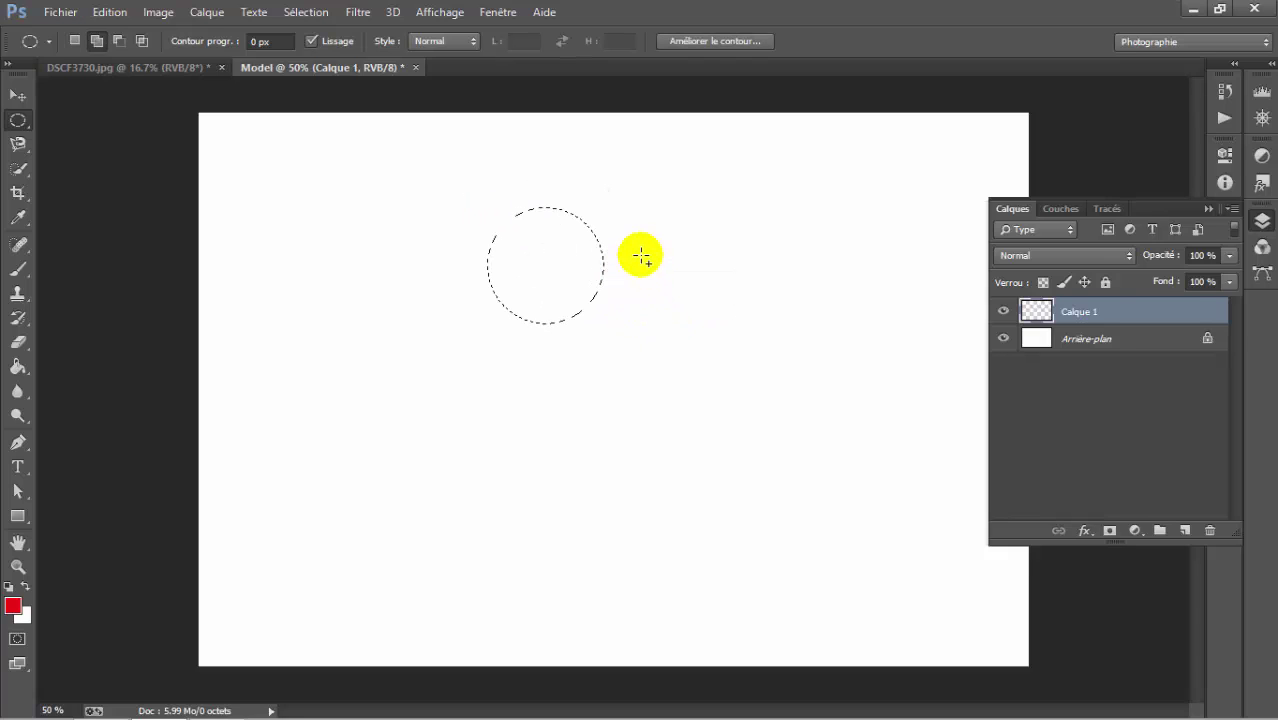
drag(640, 256, 827, 428)
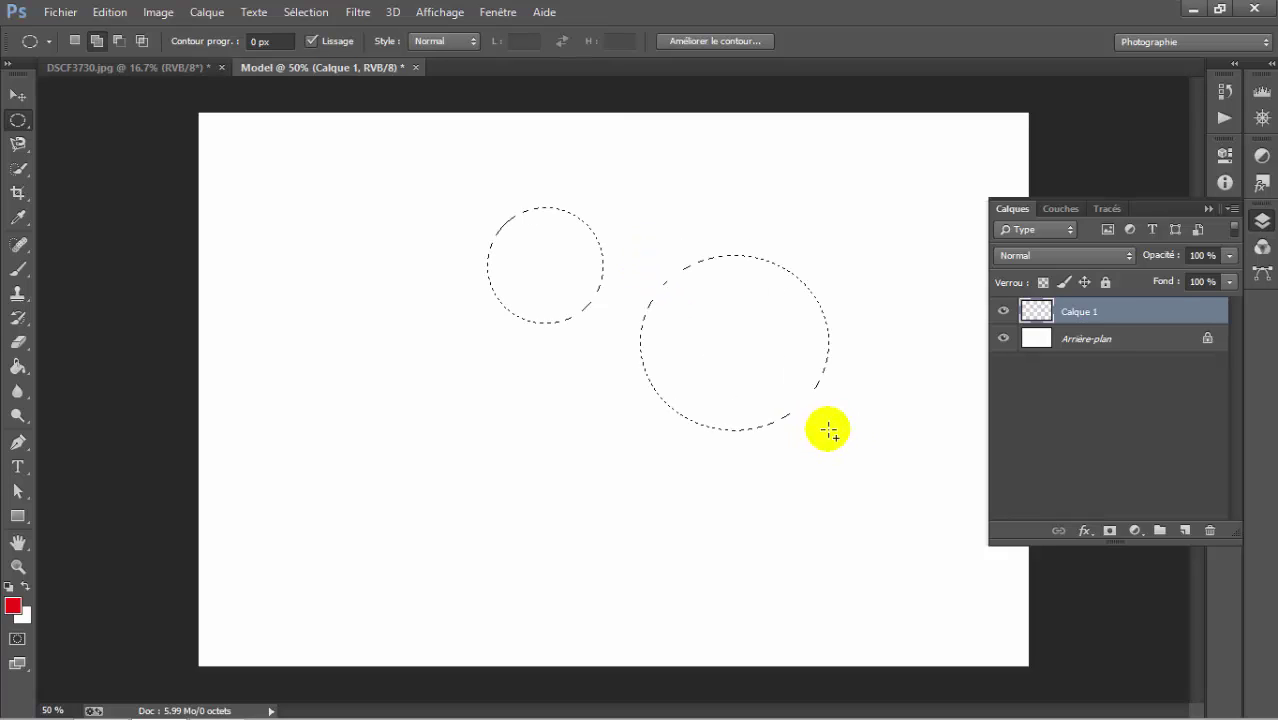
click(434, 377)
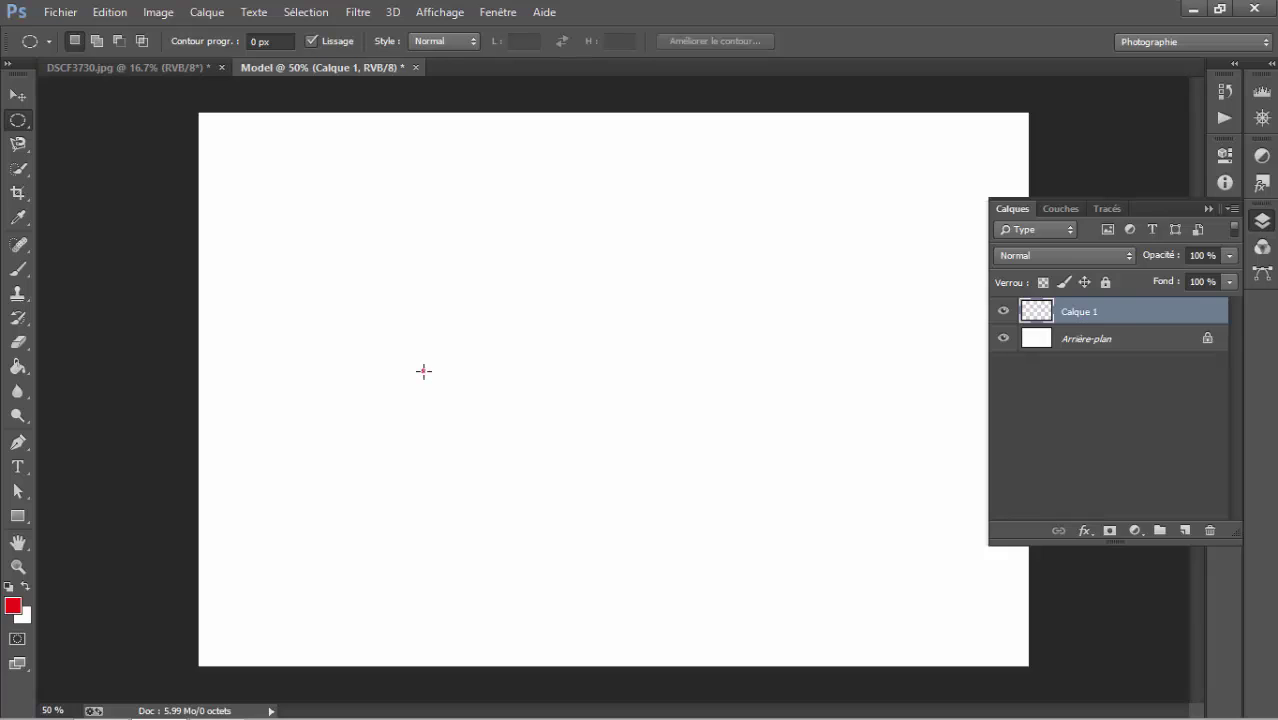
click(423, 371)
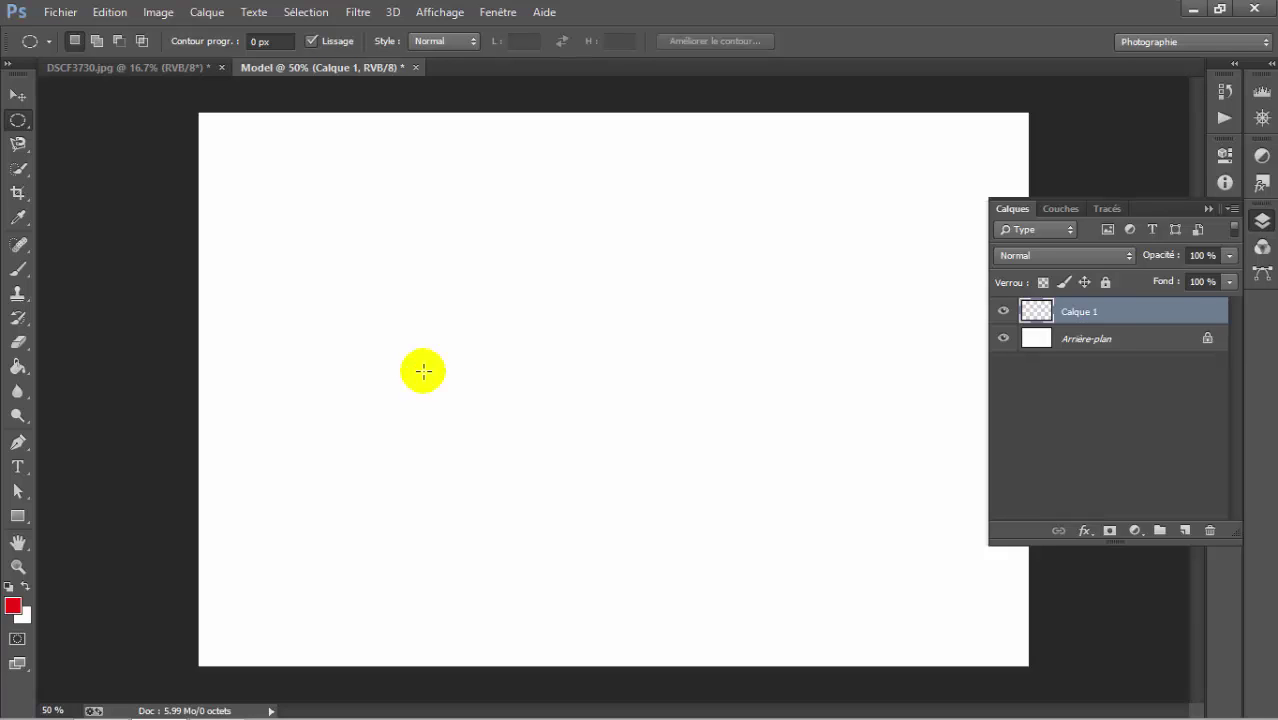
Step: Select a small circle left of centre, then add a large circle right of it and a small flat ellipse above it
drag(421, 292, 615, 346)
drag(539, 254, 812, 516)
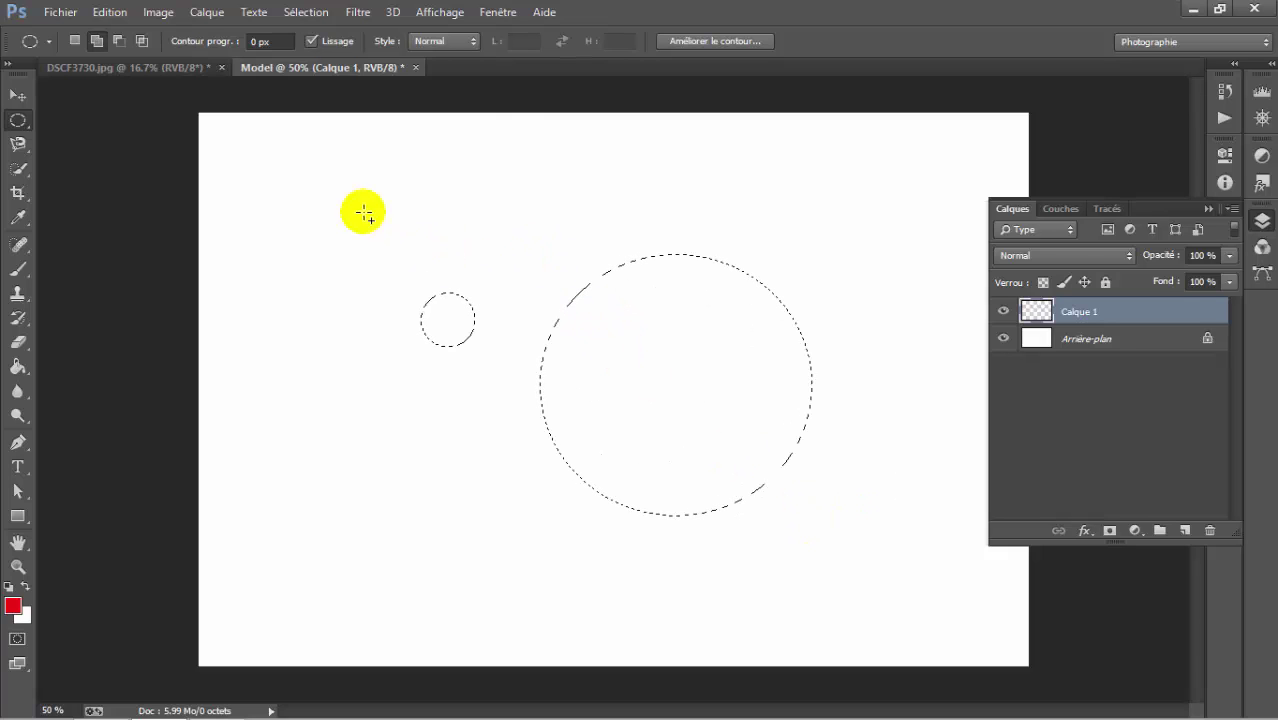
drag(360, 207, 458, 263)
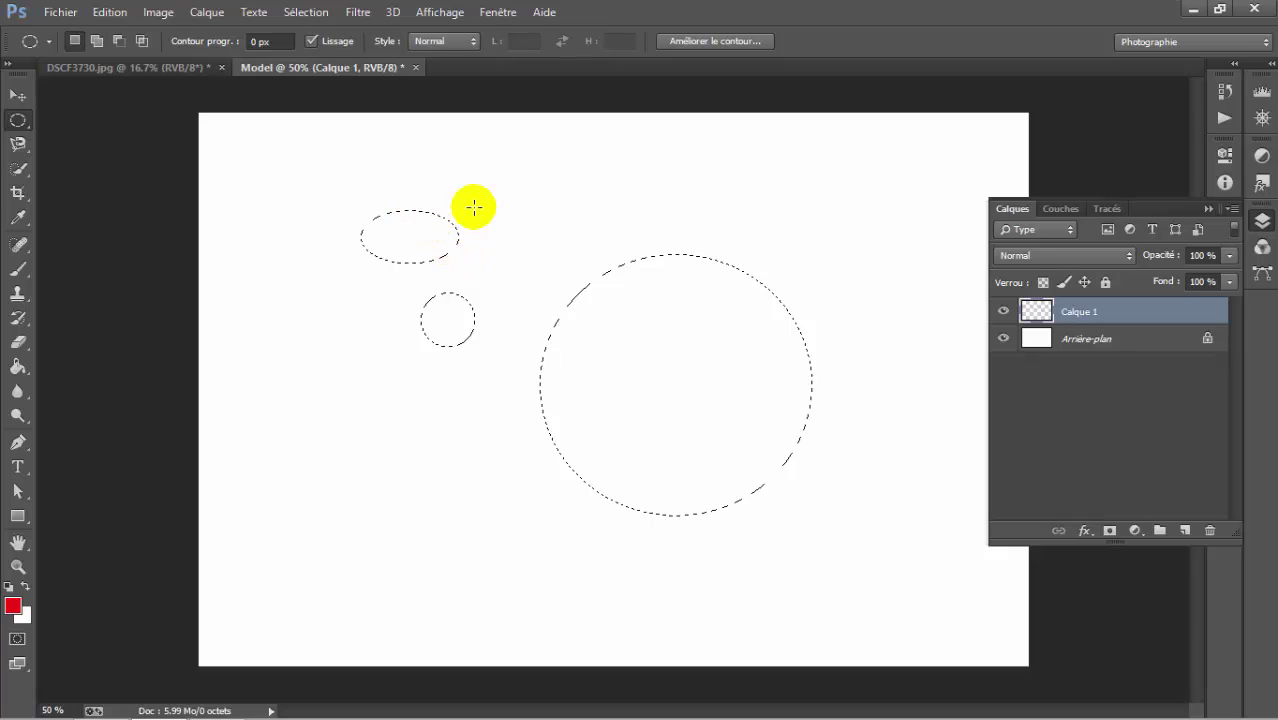
Step: Clear the existing selections and build one combined selection from four overlapping round shapes around the middle of the canvas
drag(460, 166, 659, 342)
click(708, 266)
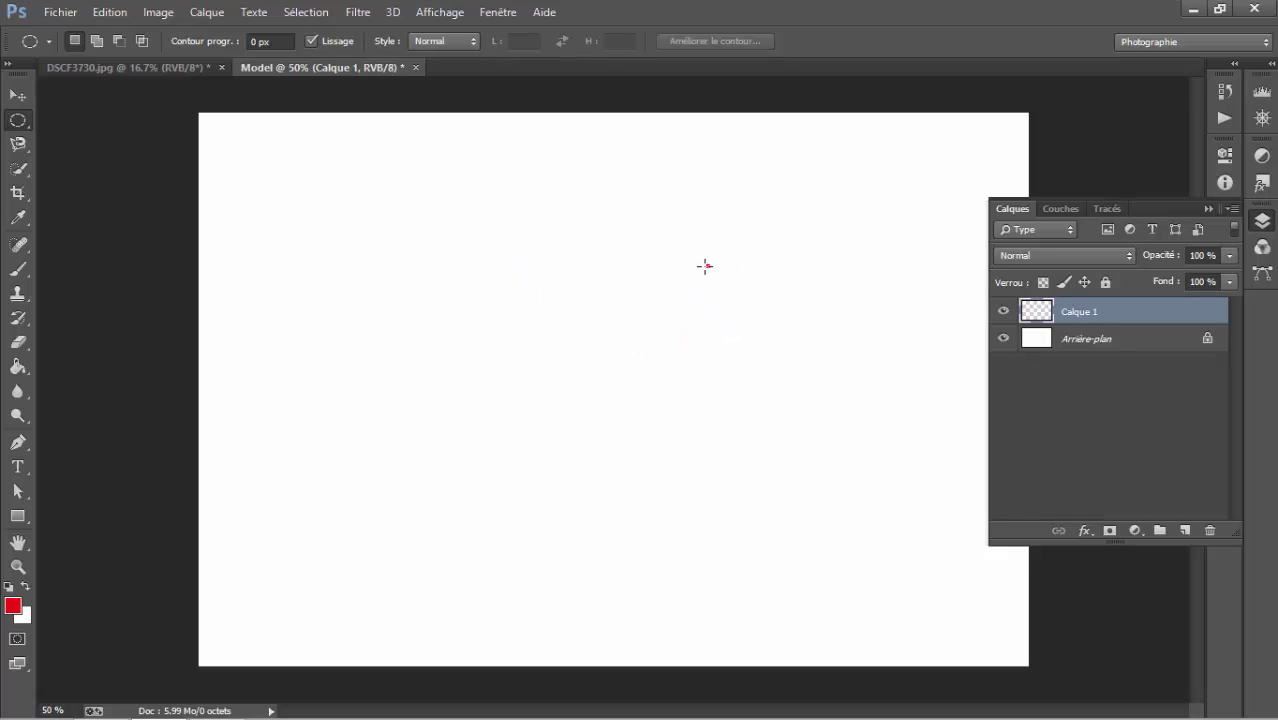
click(548, 240)
drag(485, 228, 733, 416)
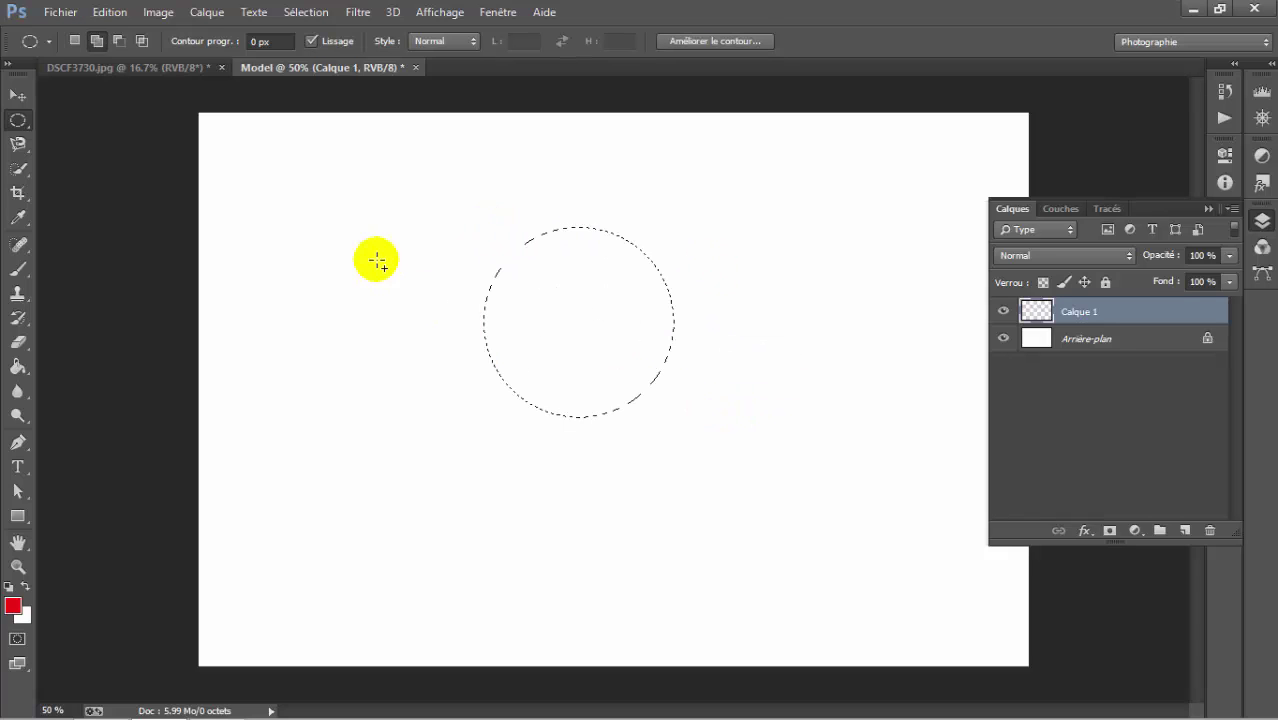
drag(377, 260, 602, 472)
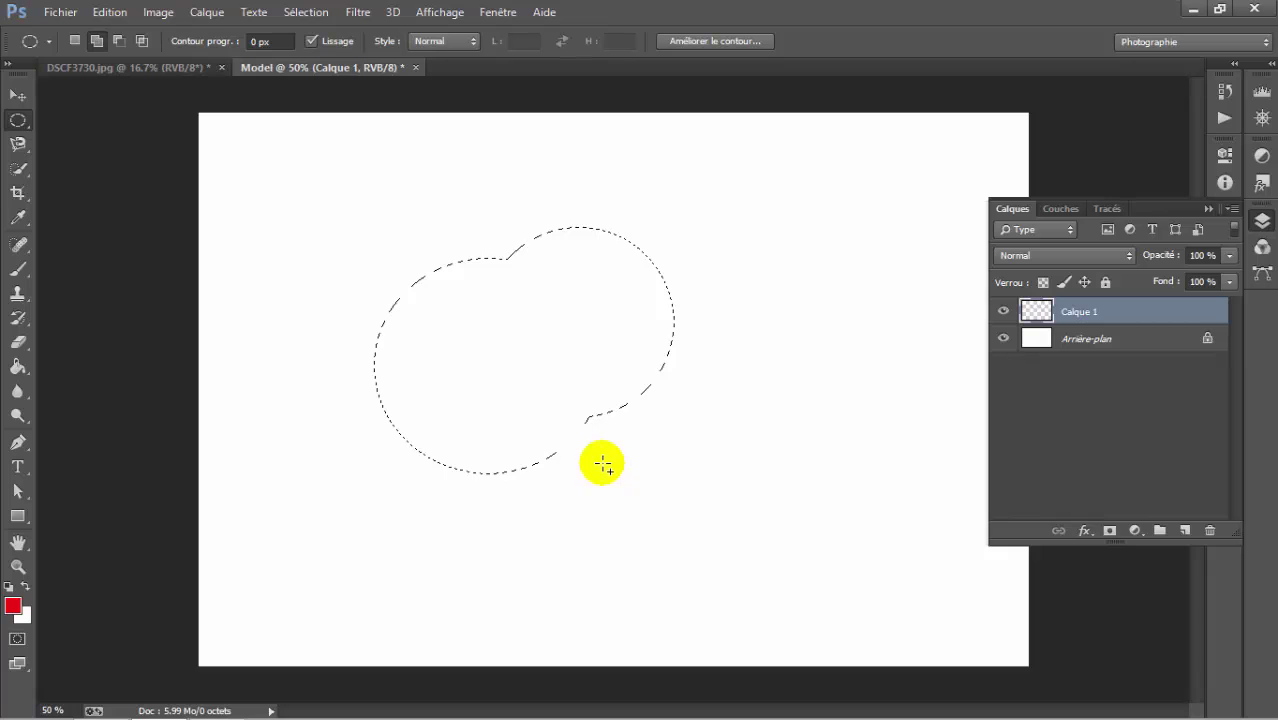
drag(525, 198, 730, 380)
drag(553, 358, 785, 531)
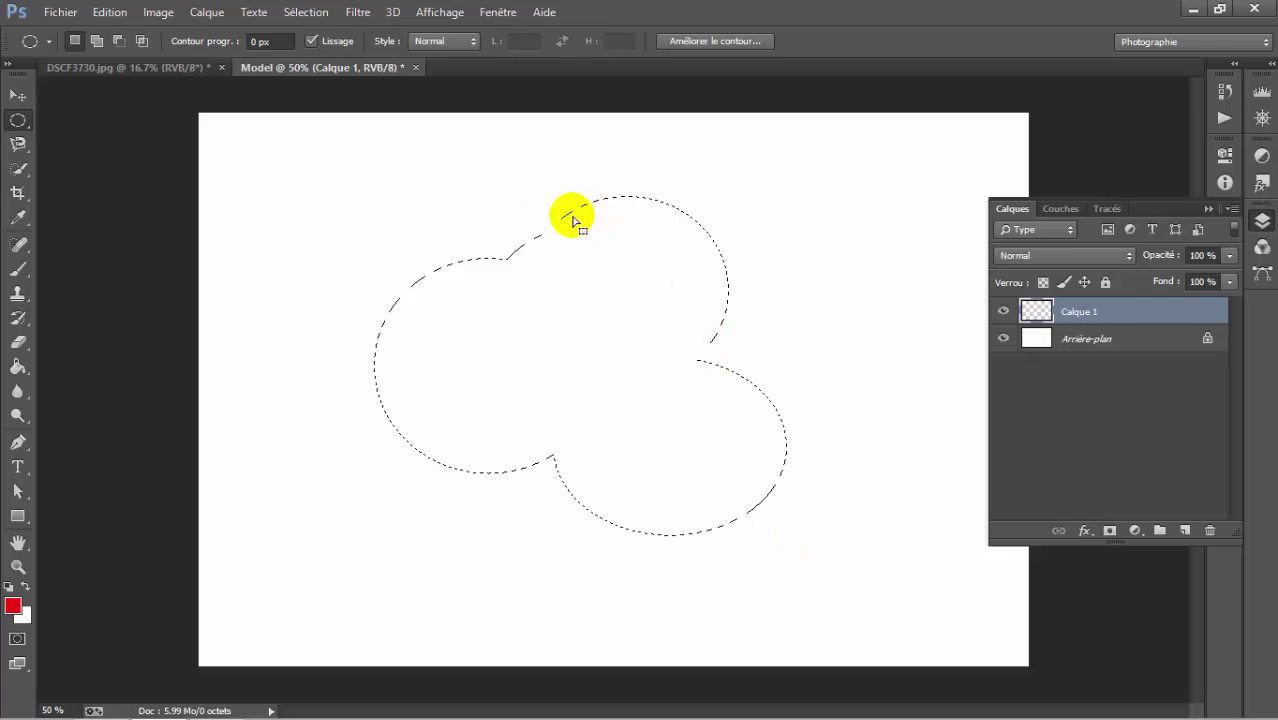
Step: With the Single Row Marquee tool, select a one-pixel row across the upper part of the canvas
right_click(18, 120)
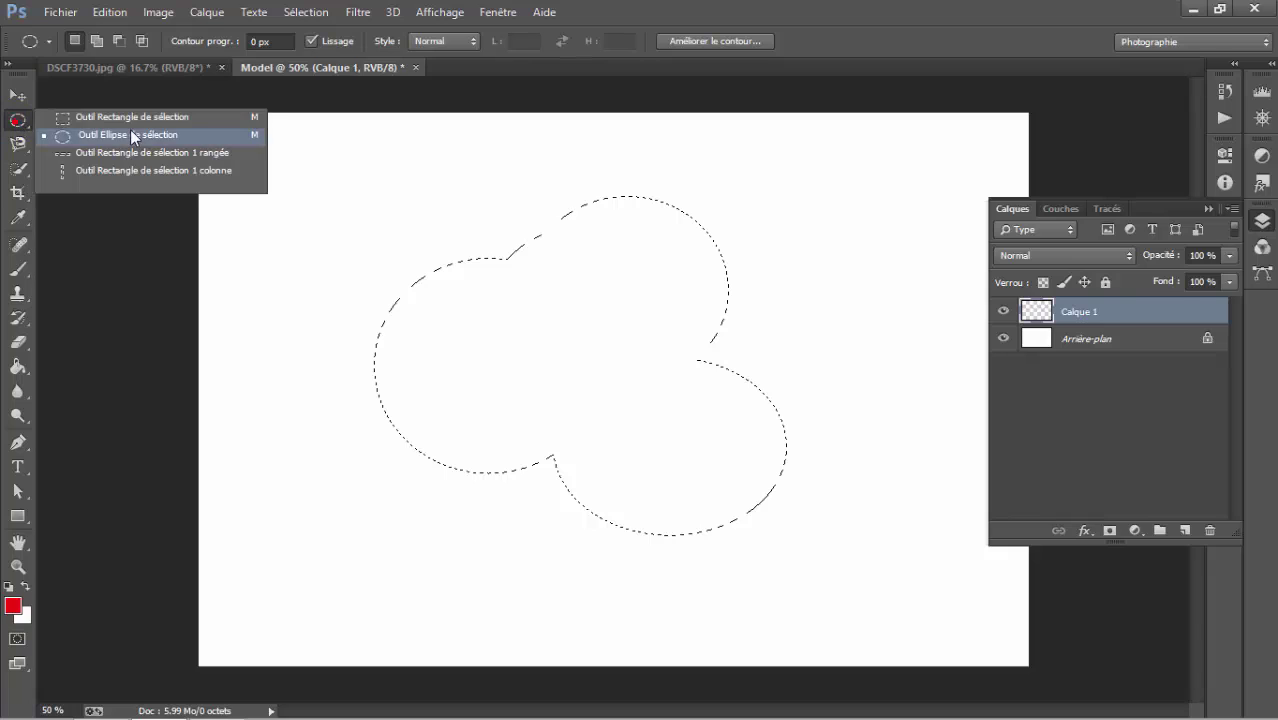
drag(130, 135, 177, 154)
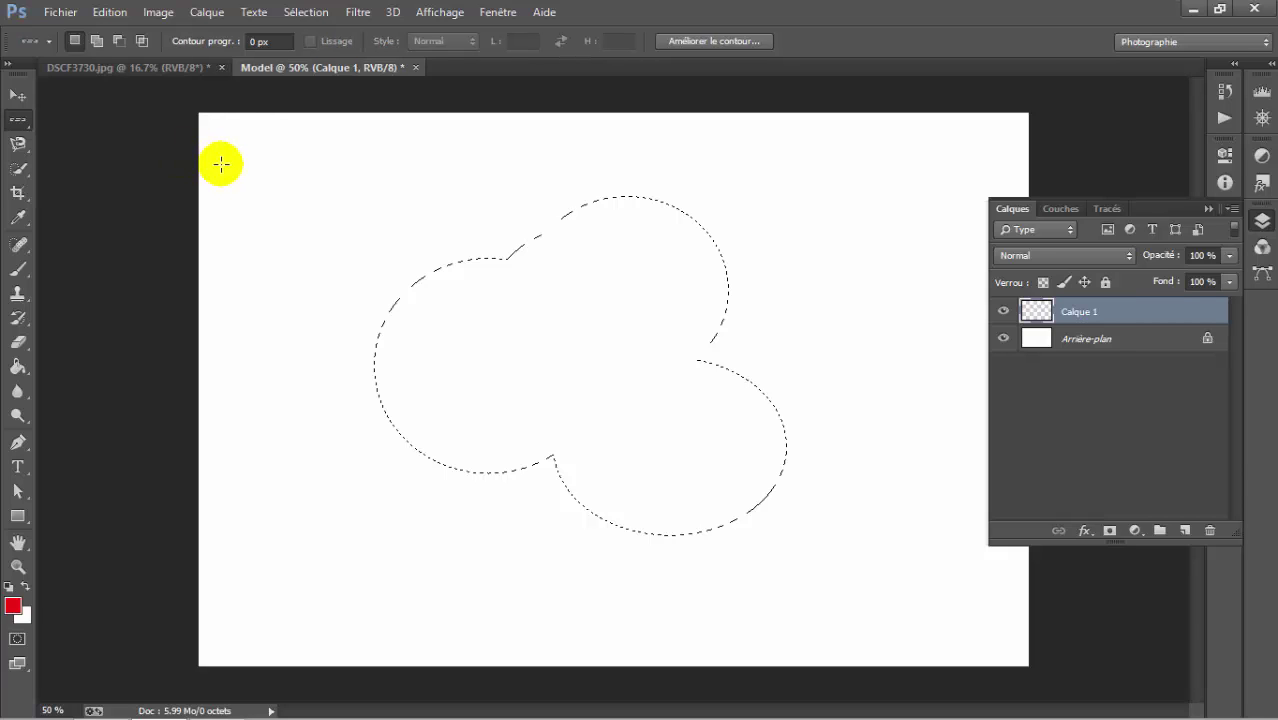
click(205, 165)
click(507, 232)
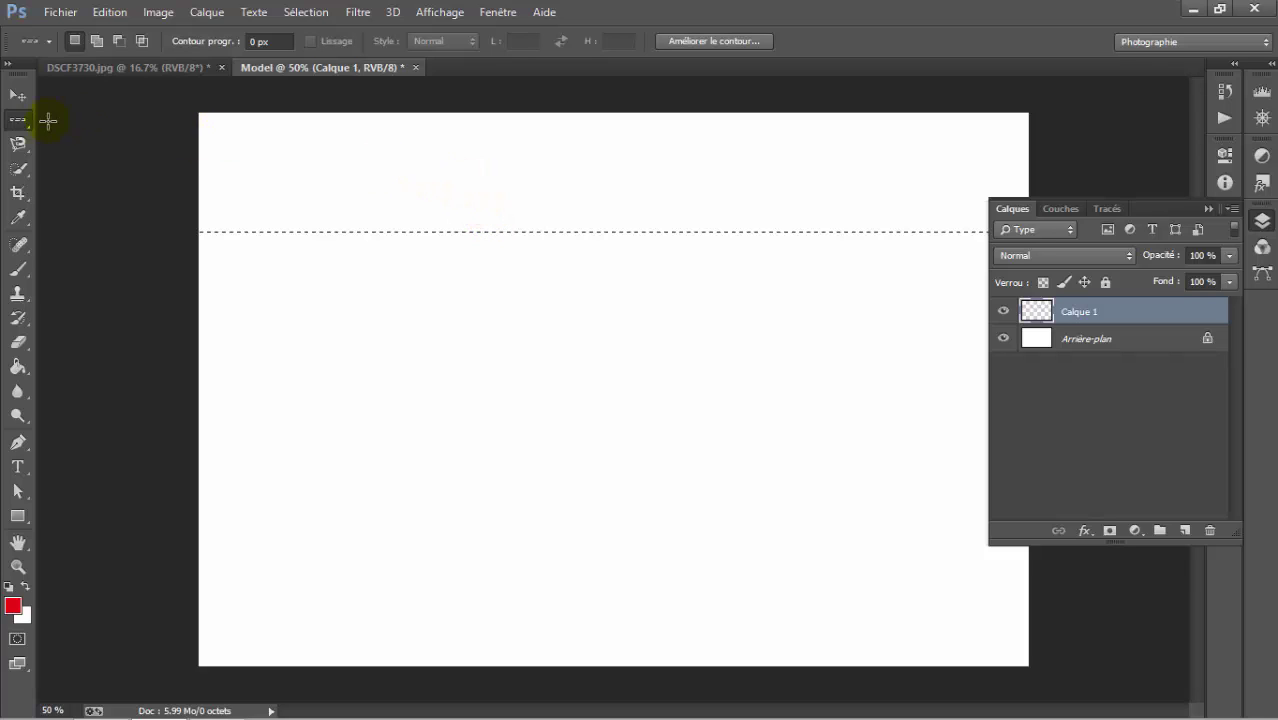
Step: With the Single Column Marquee tool, select a one-pixel column near the left edge of the canvas
right_click(17, 119)
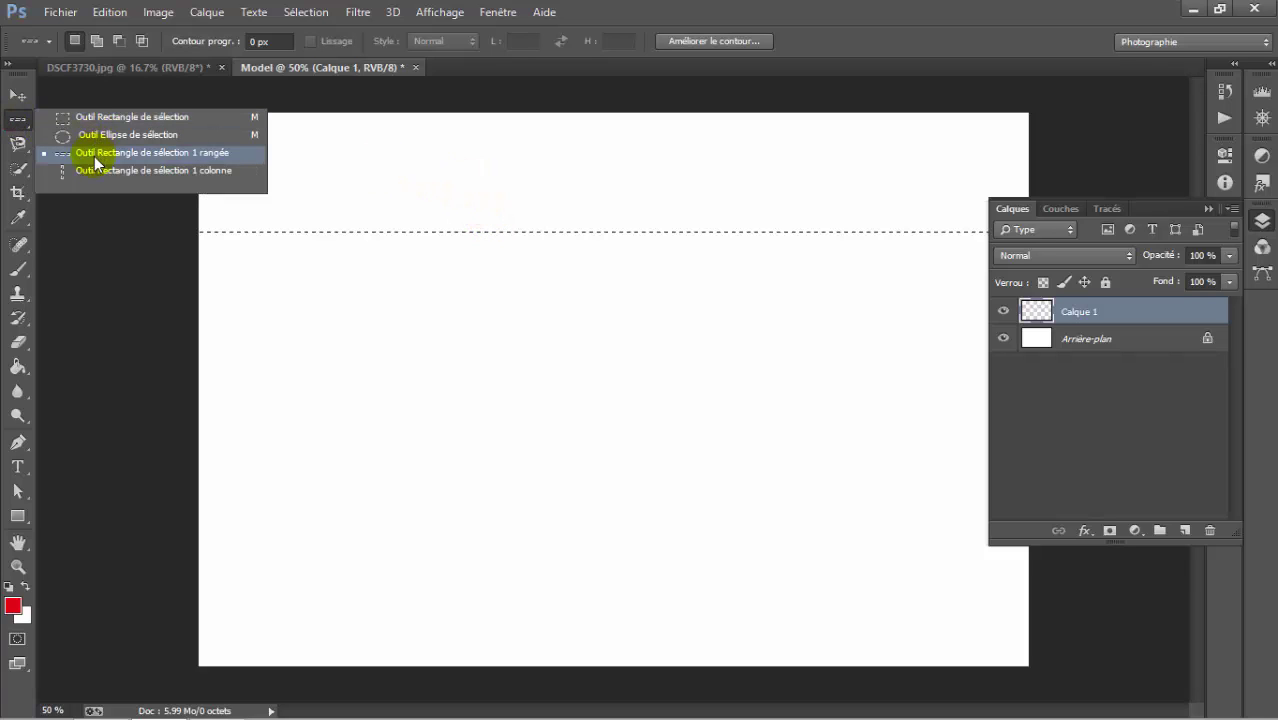
click(94, 172)
drag(337, 148, 337, 268)
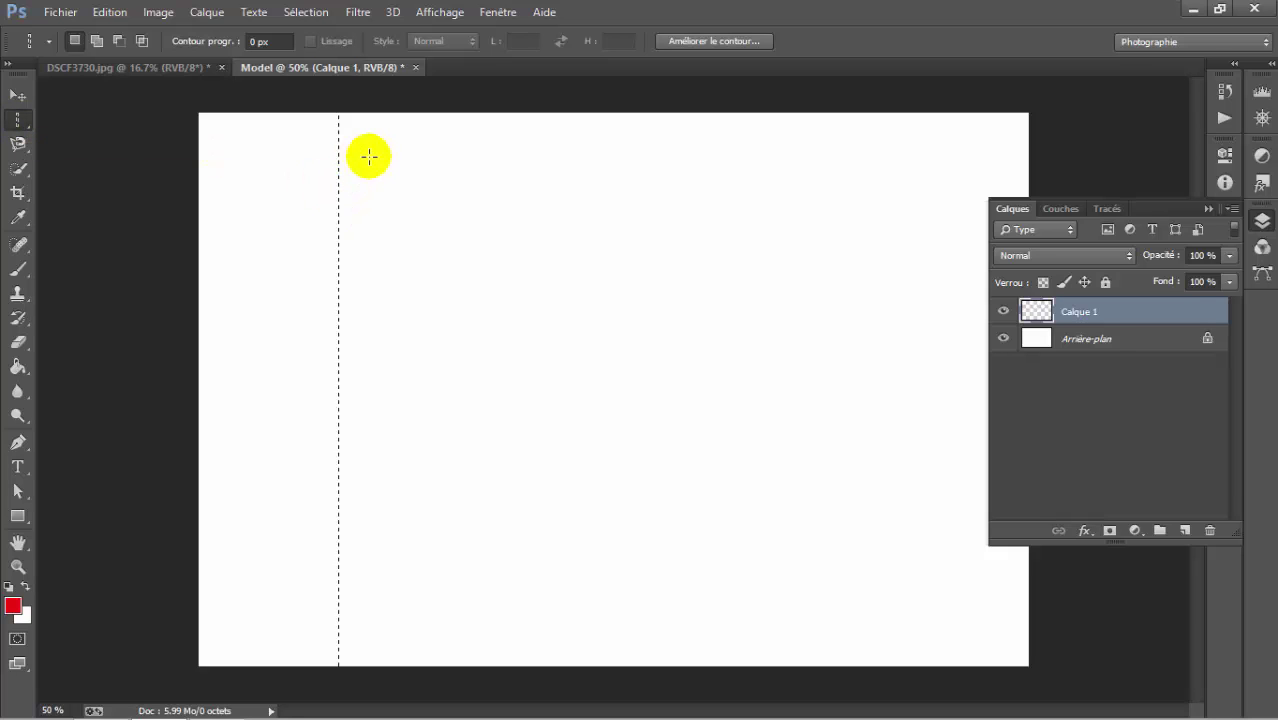
Step: Fill the one-pixel column selection with the red foreground colour using the Paint Bucket at 400% magnification, and deselect
key(ctrl+plus)
key(ctrl+plus)
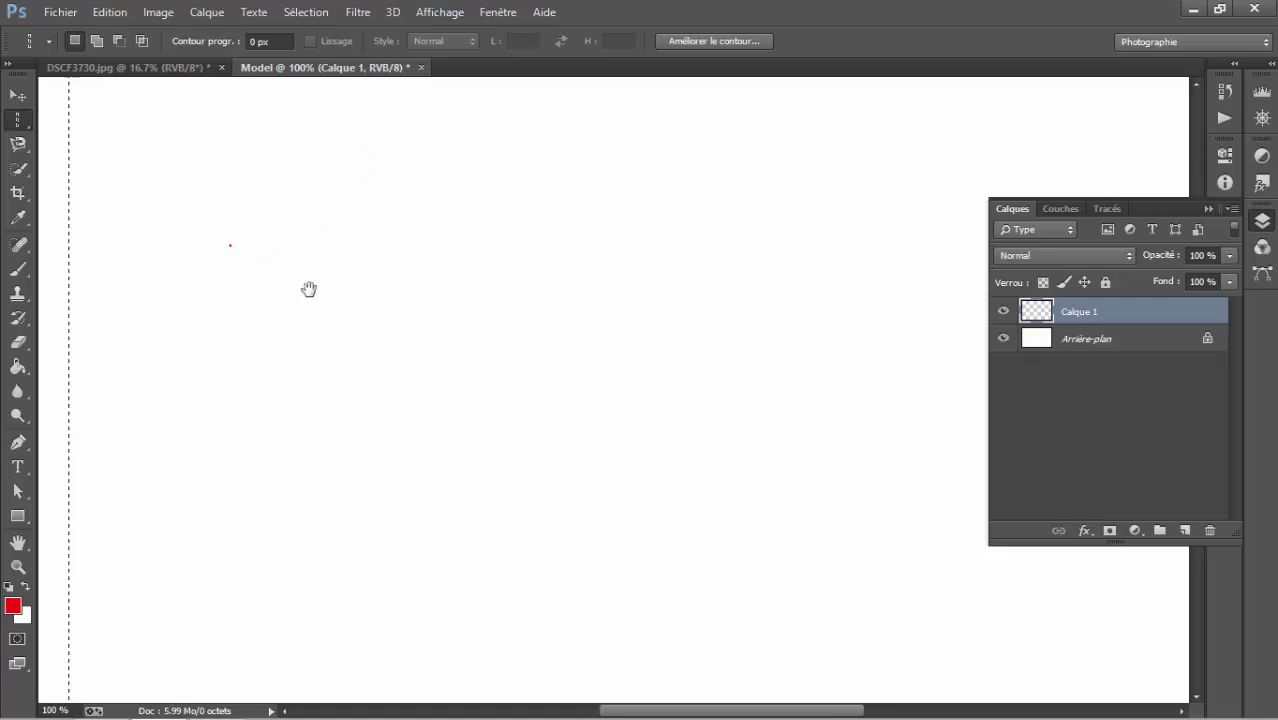
drag(308, 288, 563, 435)
mouse_move(625, 718)
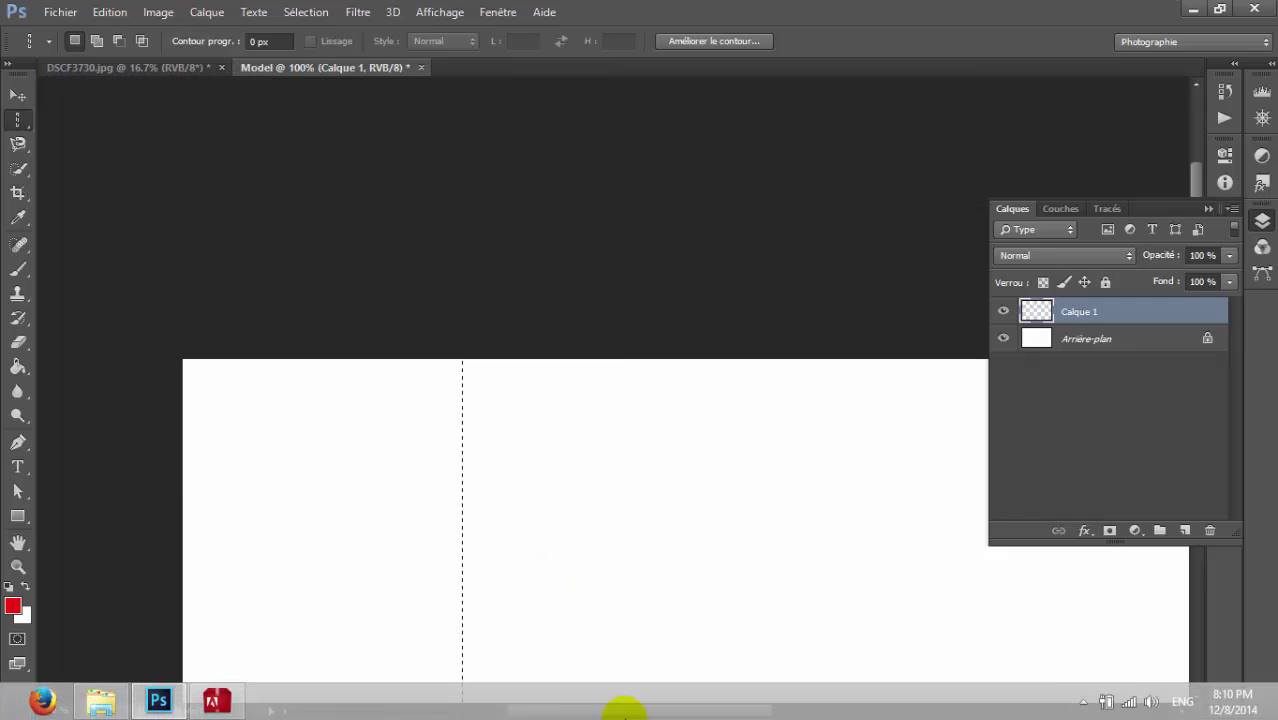
key(ctrl+plus)
key(ctrl+plus)
key(ctrl+plus)
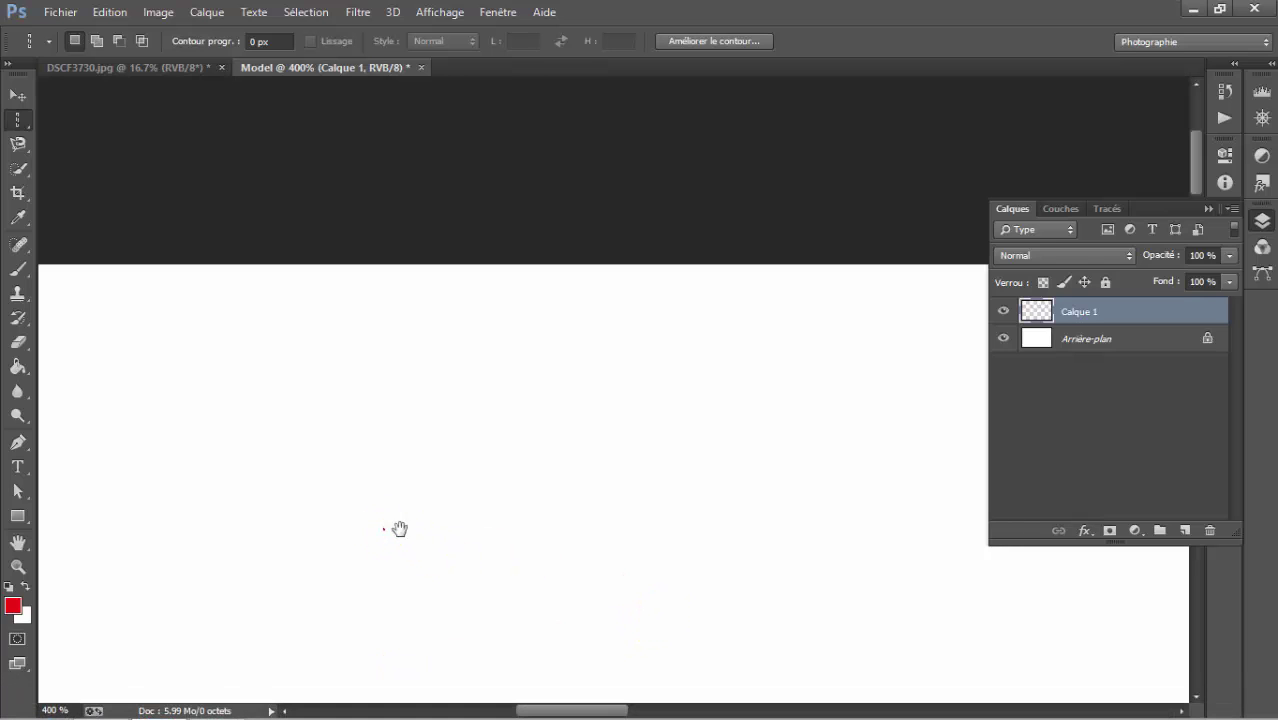
drag(399, 528, 665, 407)
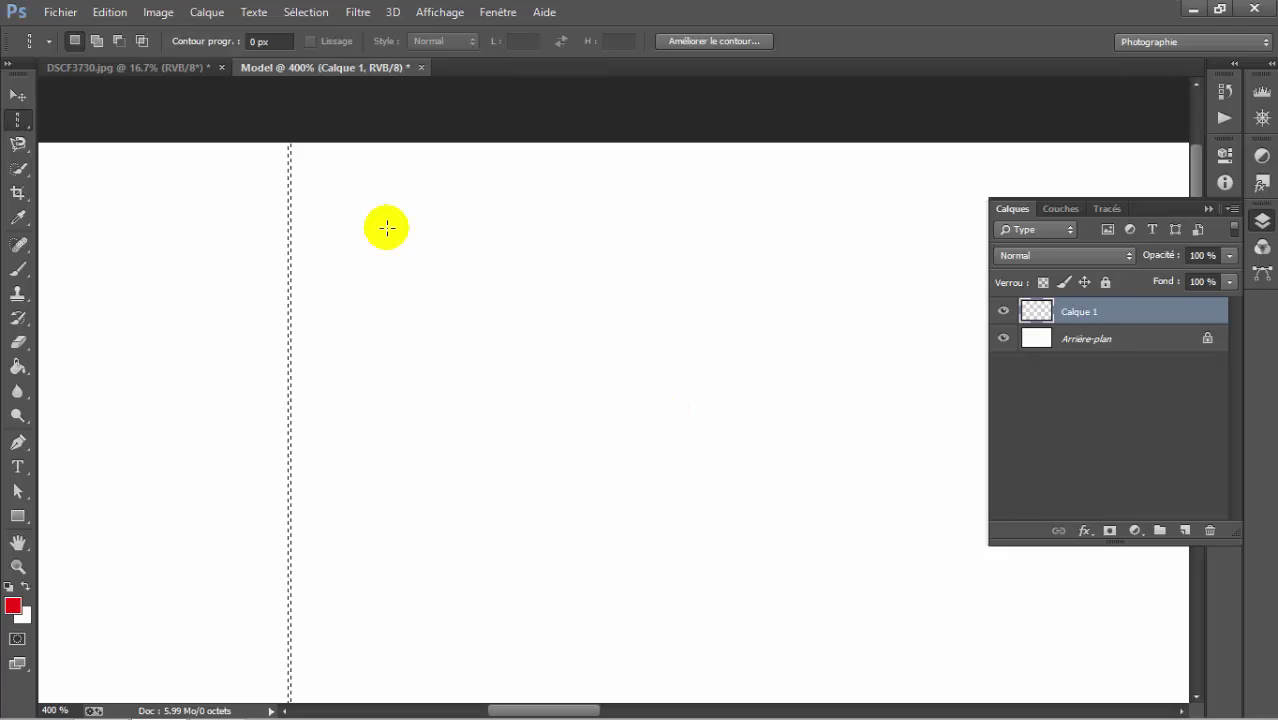
click(18, 368)
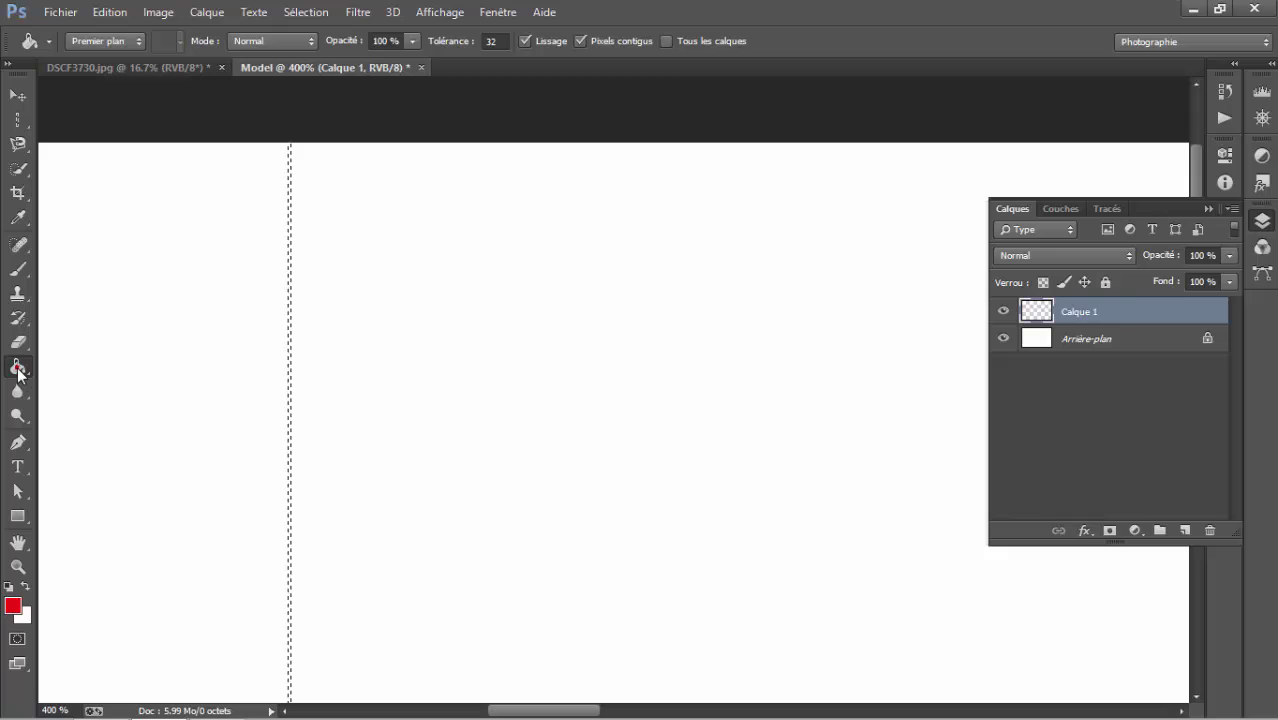
click(289, 360)
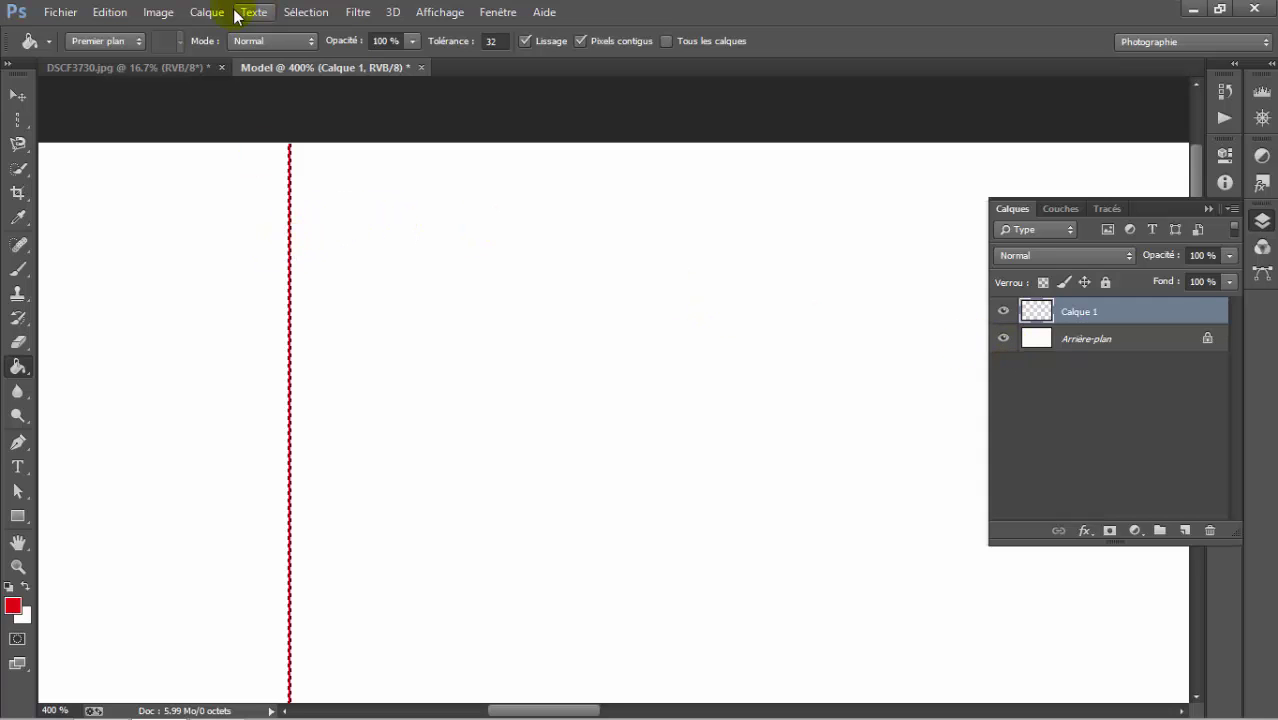
click(300, 12)
click(317, 50)
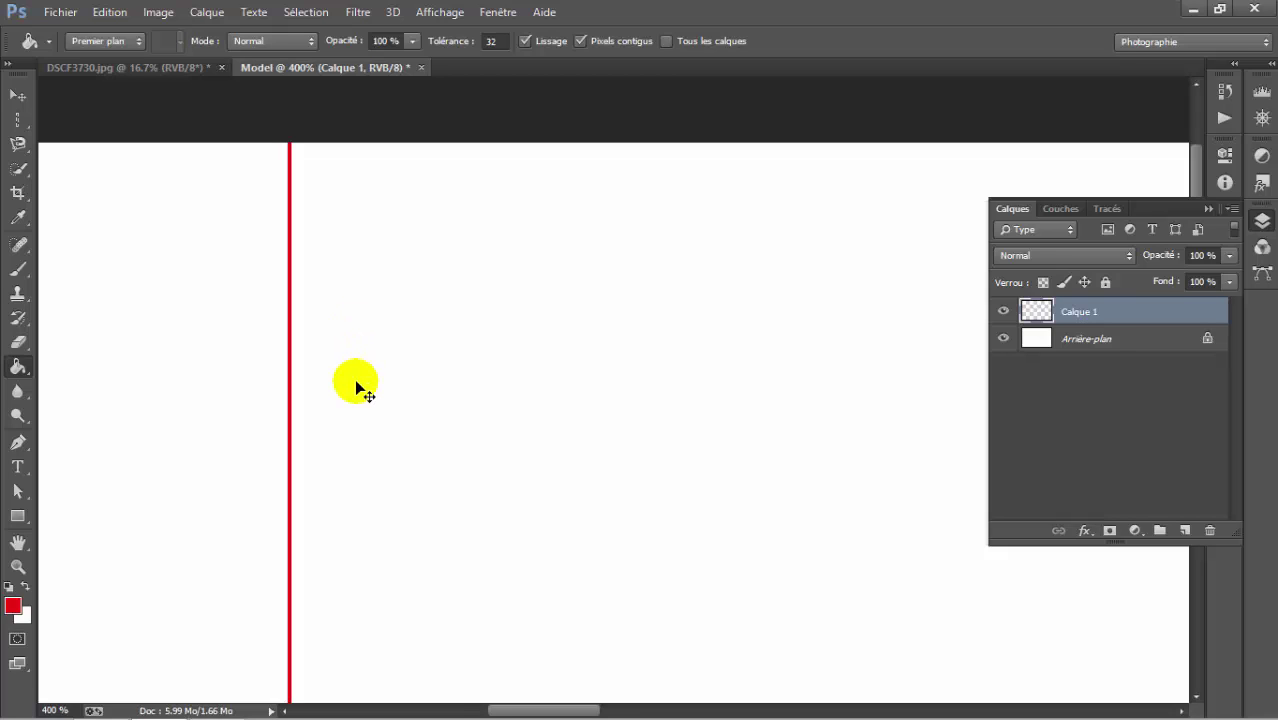
Step: With the Single Row Marquee tool, select a one-pixel row crossing the red vertical line in the upper third of the canvas
key(ctrl+minus)
key(ctrl+minus)
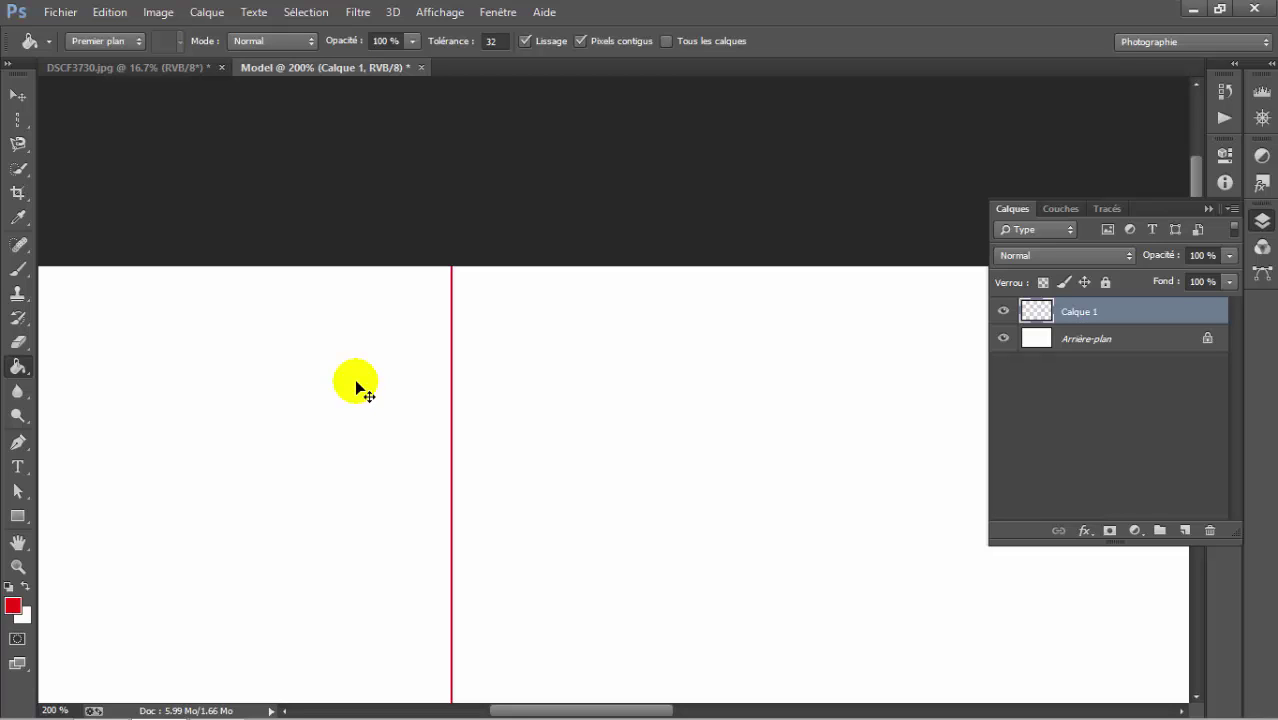
key(ctrl+minus)
key(ctrl+minus)
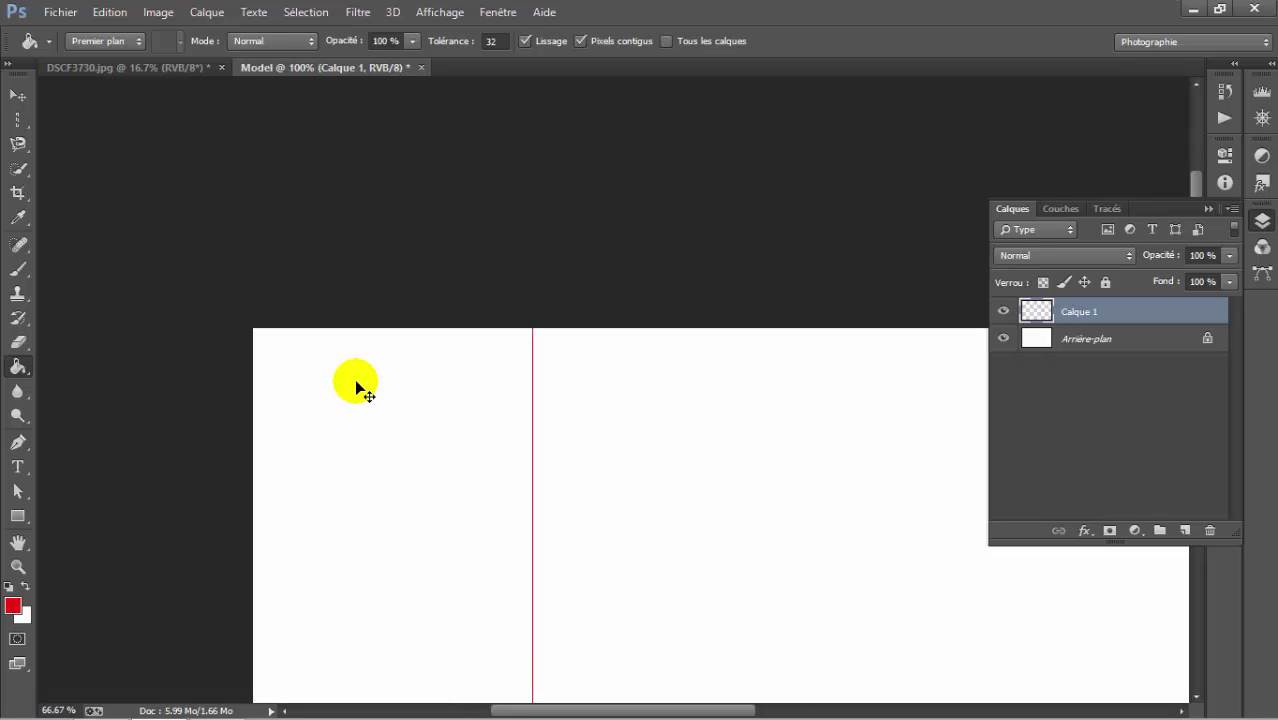
key(ctrl+minus)
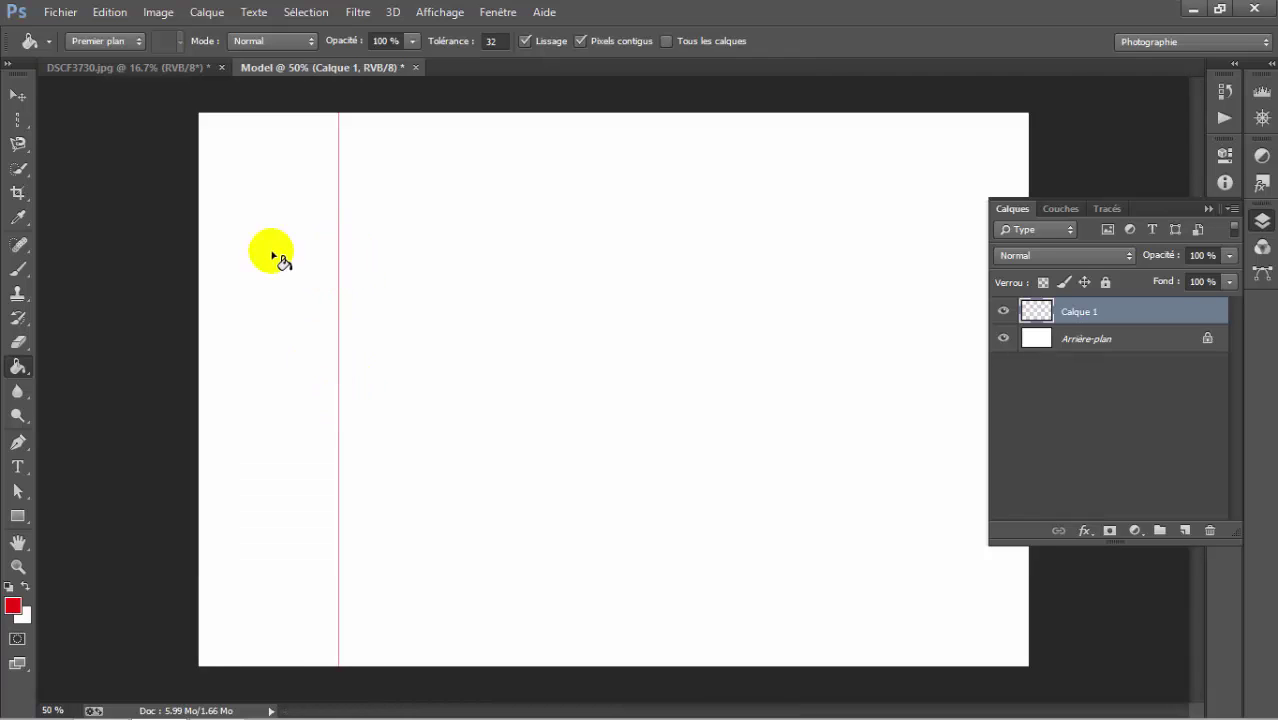
click(18, 120)
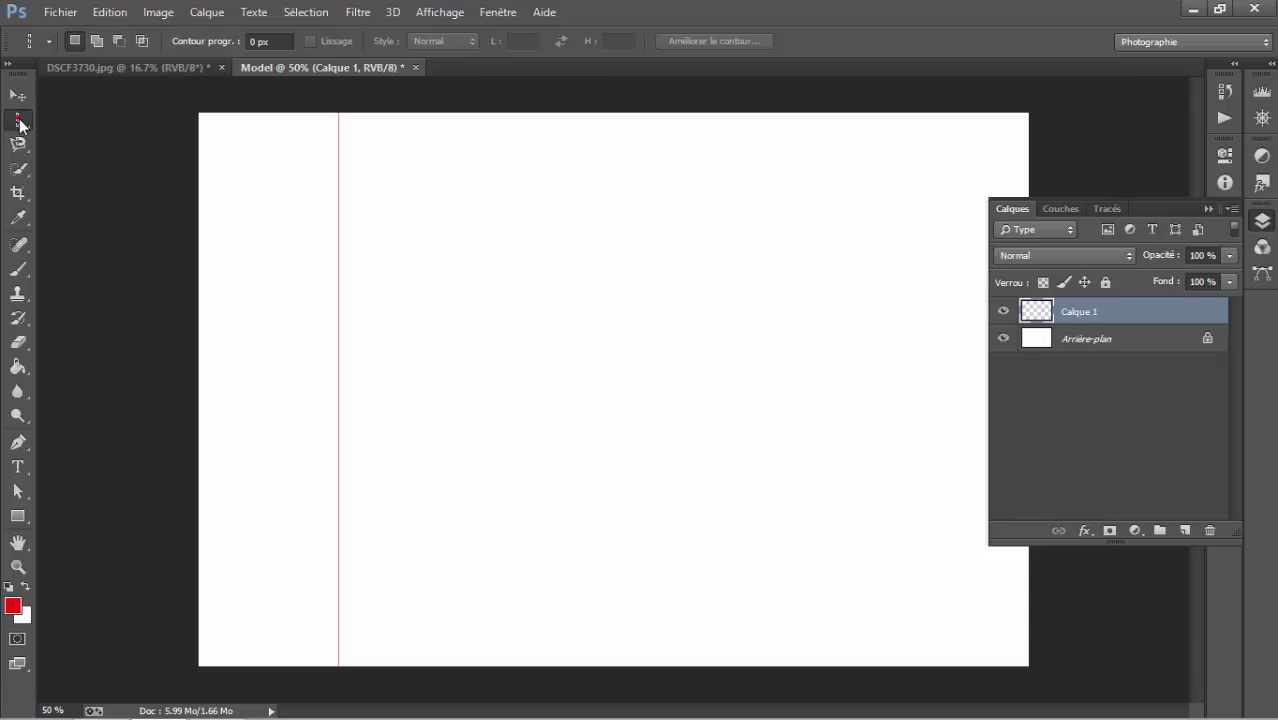
right_click(18, 120)
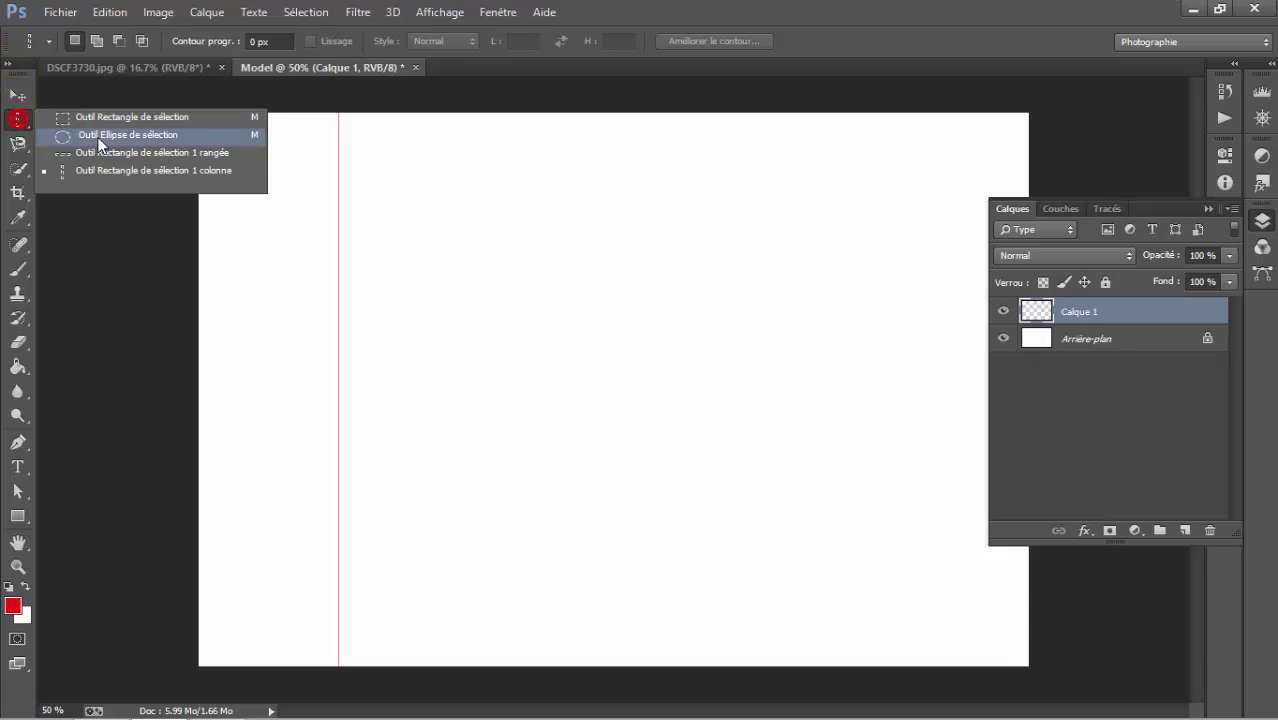
click(101, 155)
click(311, 277)
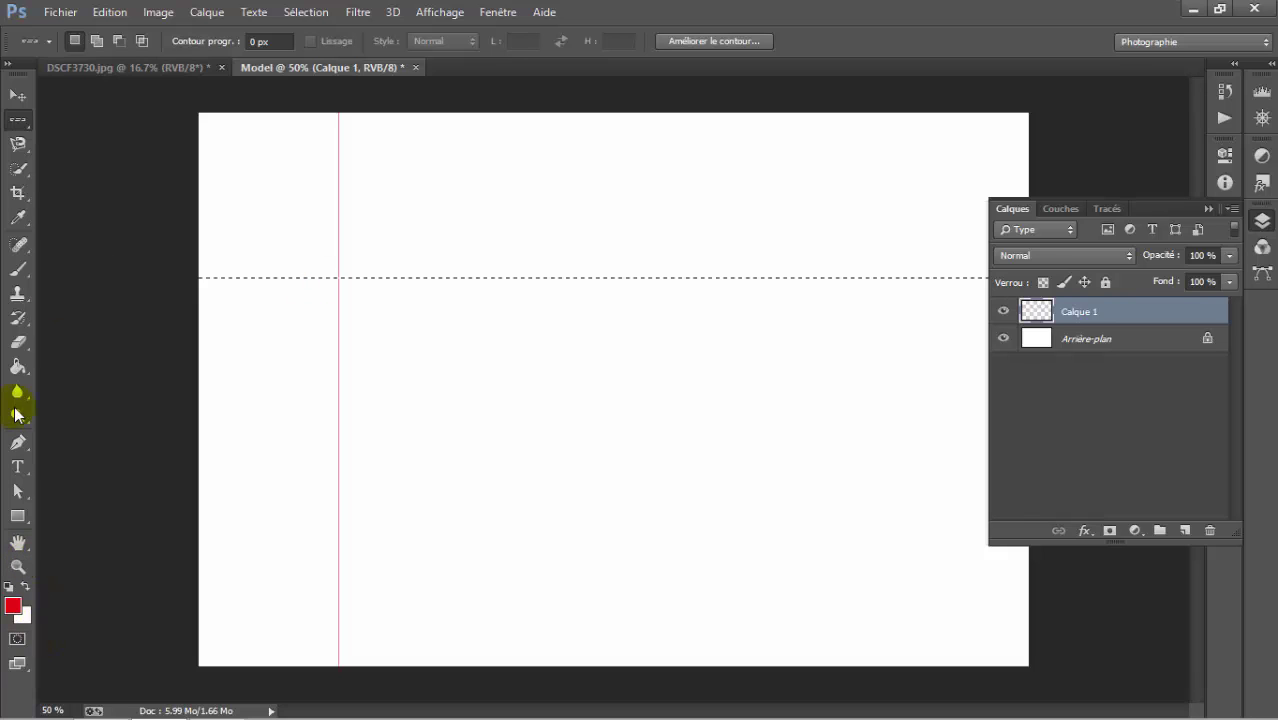
Step: Fill the part of the row selection left of the red vertical line with the red foreground colour, and deselect
click(17, 368)
click(331, 278)
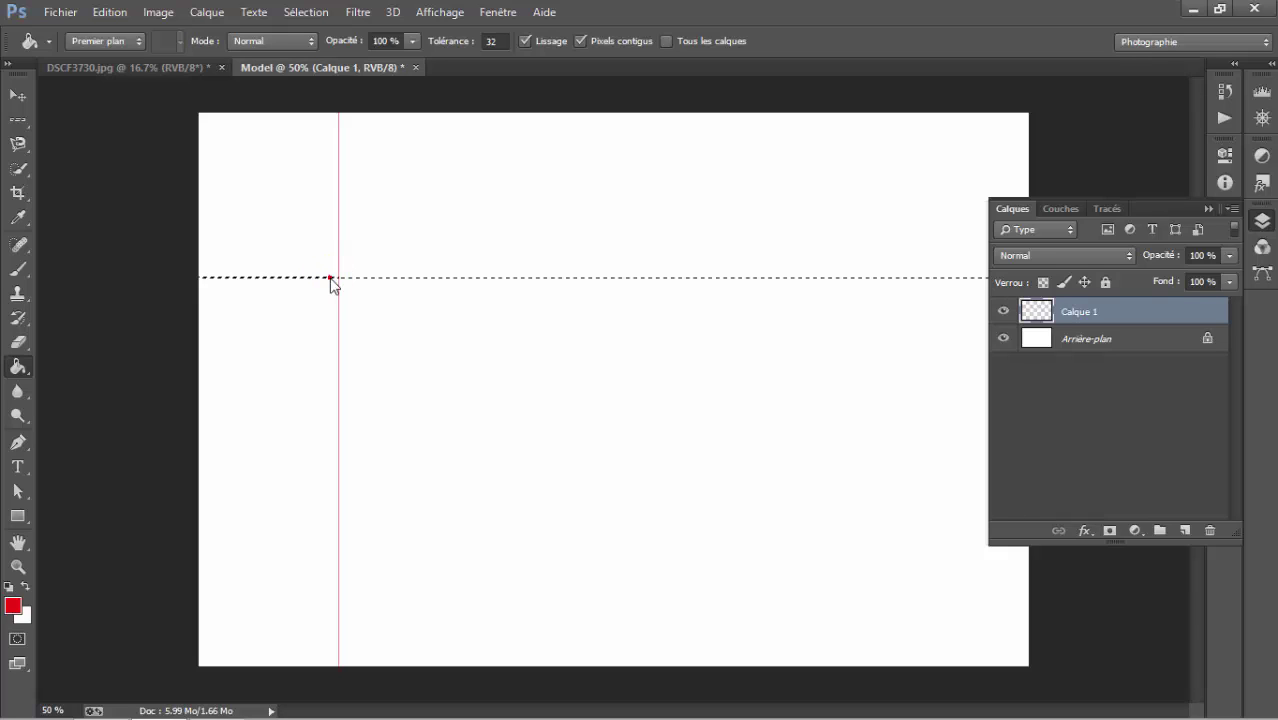
click(409, 340)
click(300, 12)
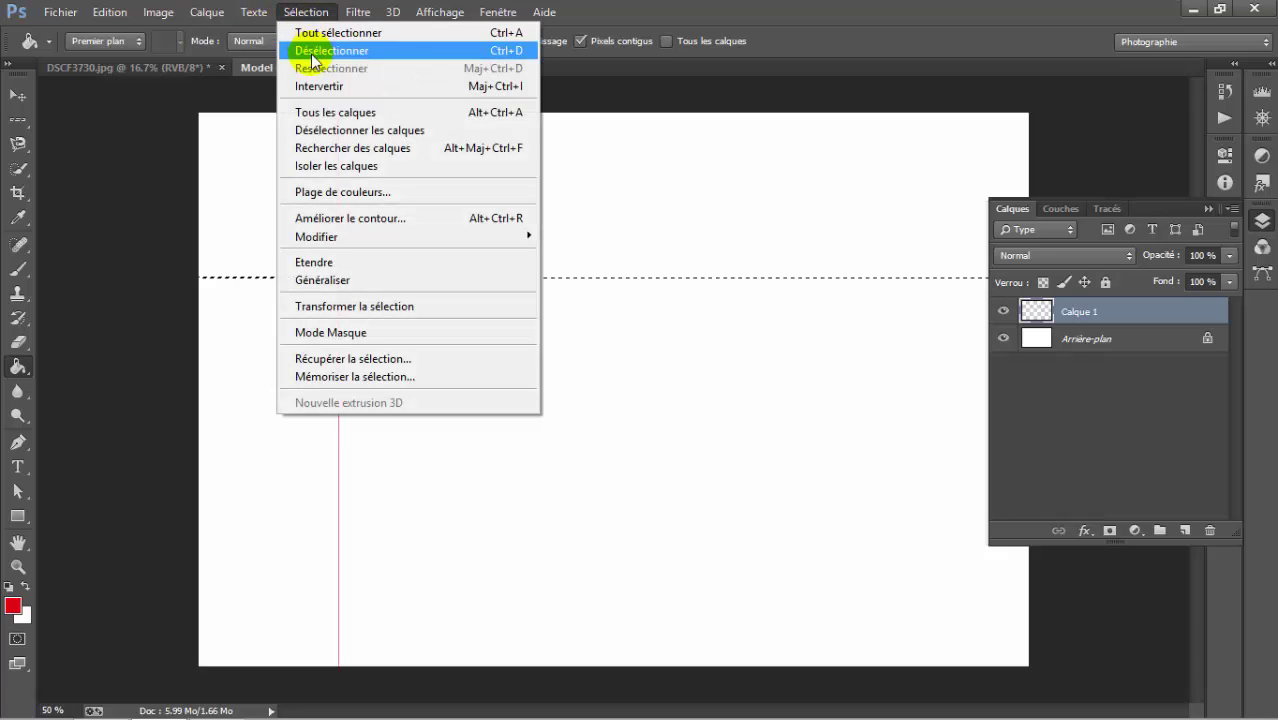
click(313, 52)
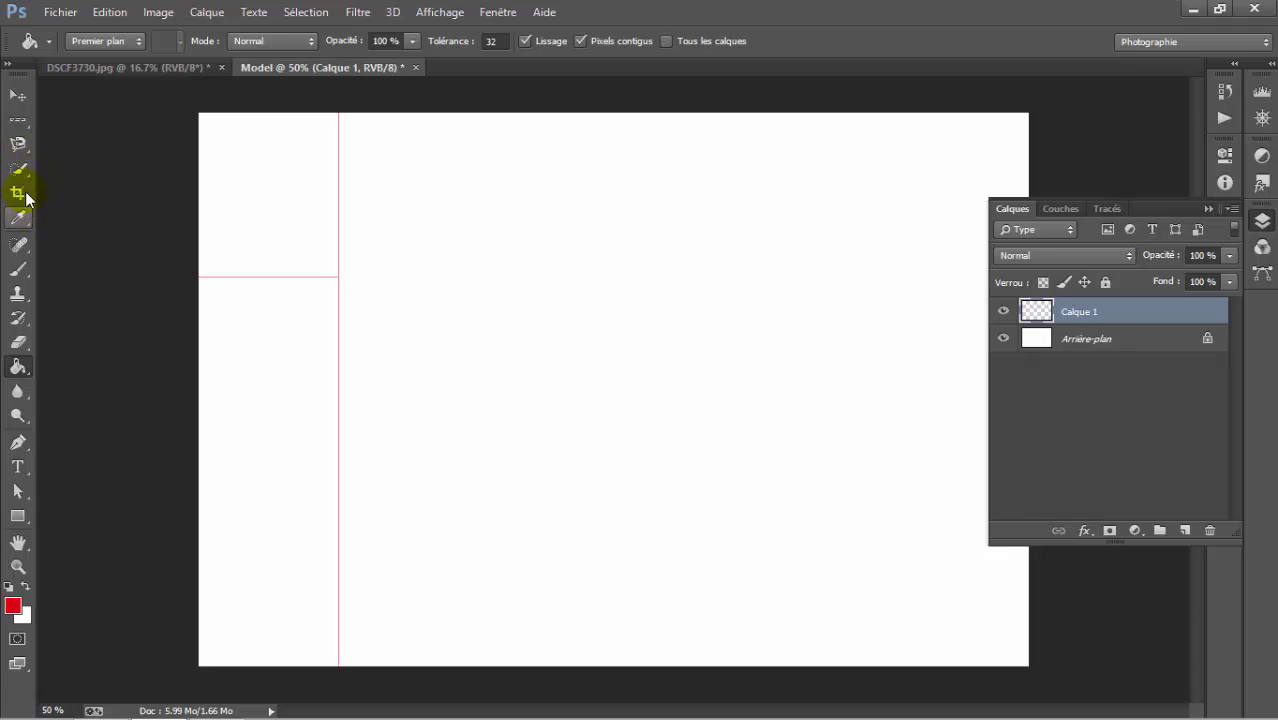
Step: Select another one-pixel row at about mid-height of the canvas and magnify it to 400%
click(18, 123)
click(355, 391)
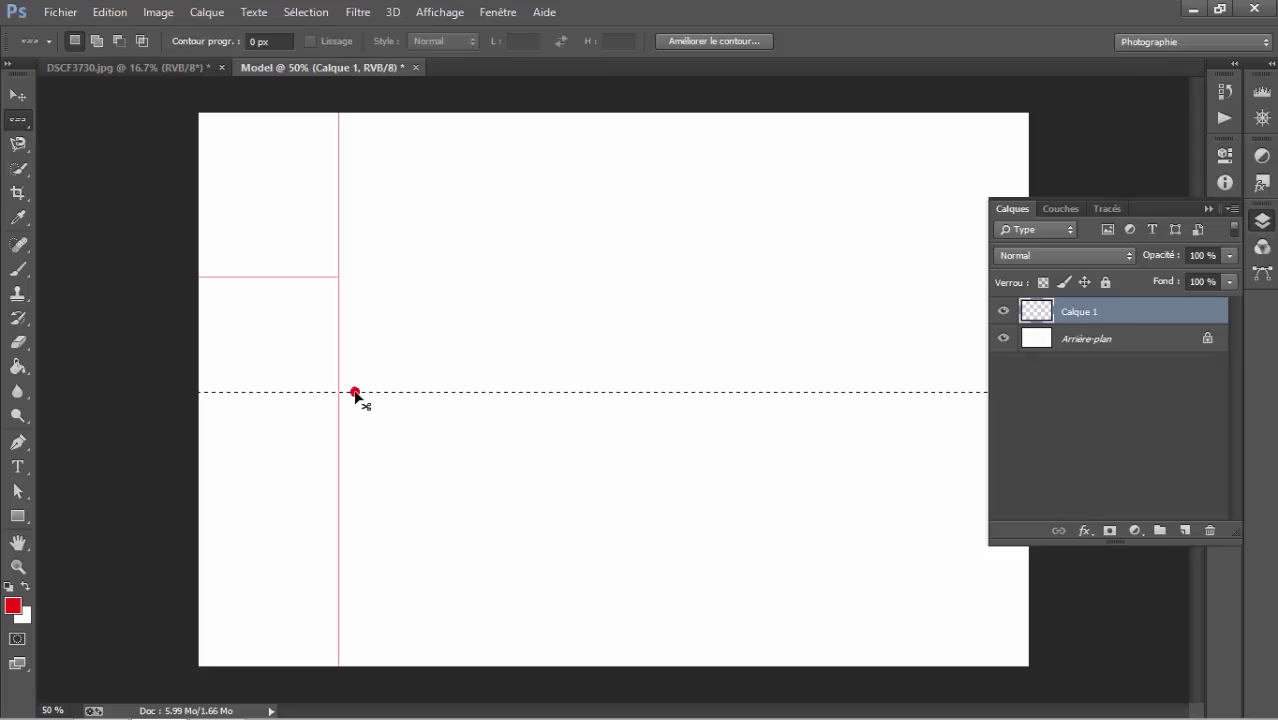
key(ctrl+plus)
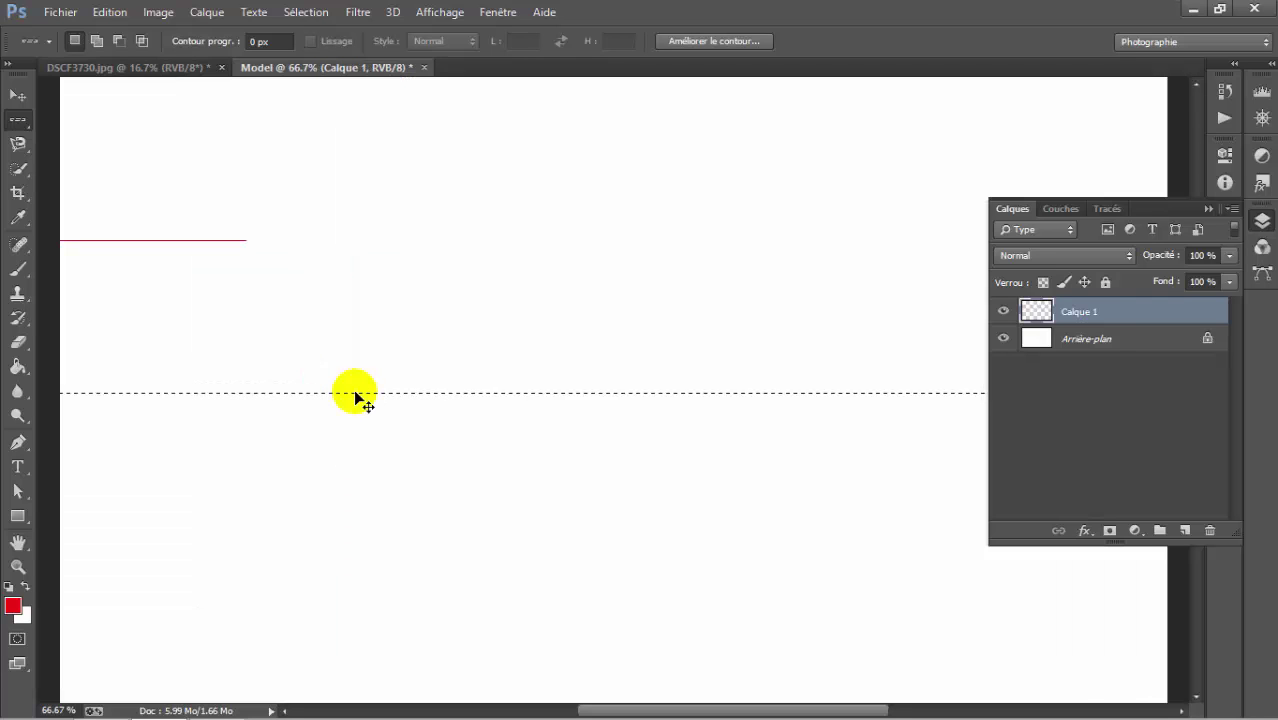
key(ctrl+plus)
key(ctrl+plus)
key(ctrl+plus)
key(ctrl+plus)
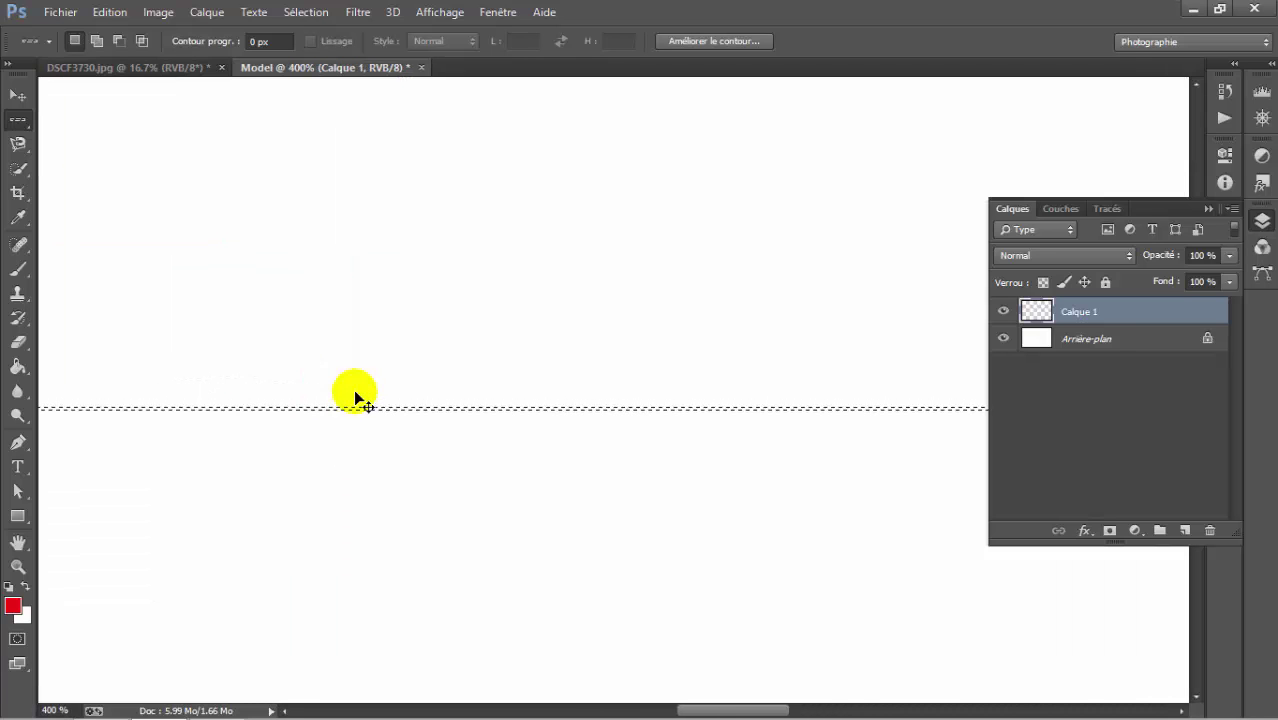
Step: Fill the mid-height row selection right of the vertical line with the red foreground colour, and deselect
click(18, 367)
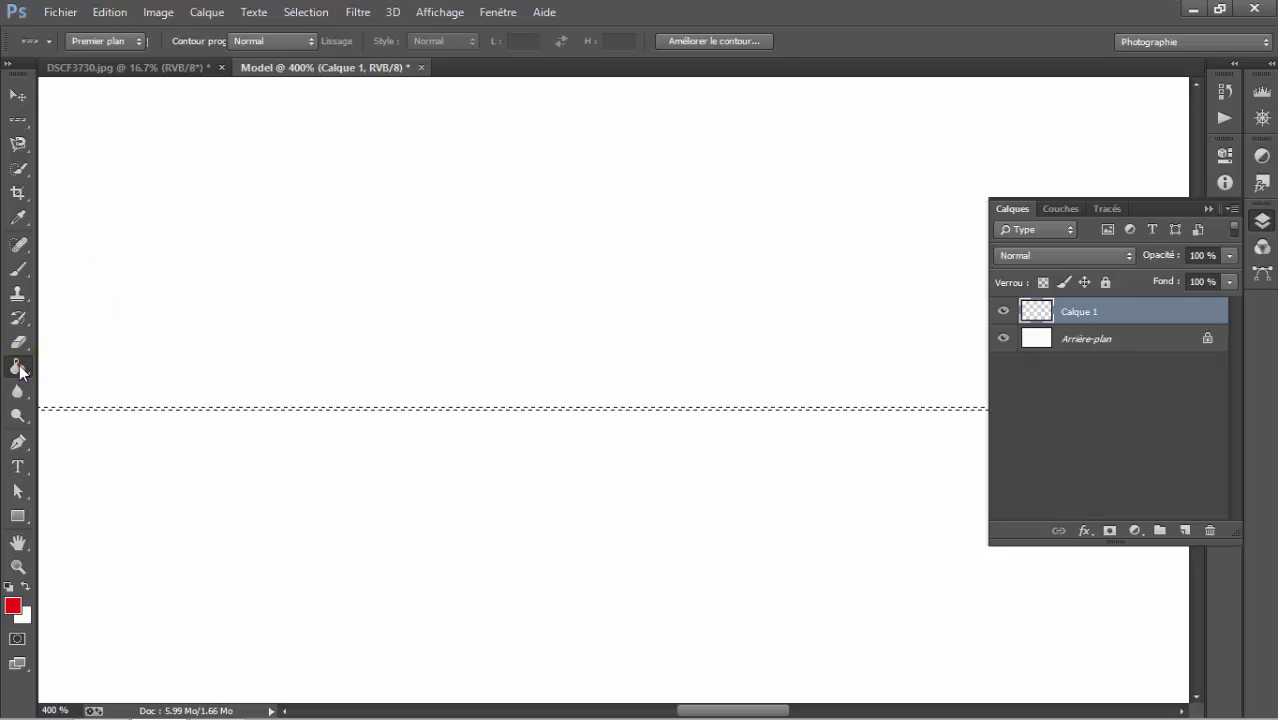
click(228, 411)
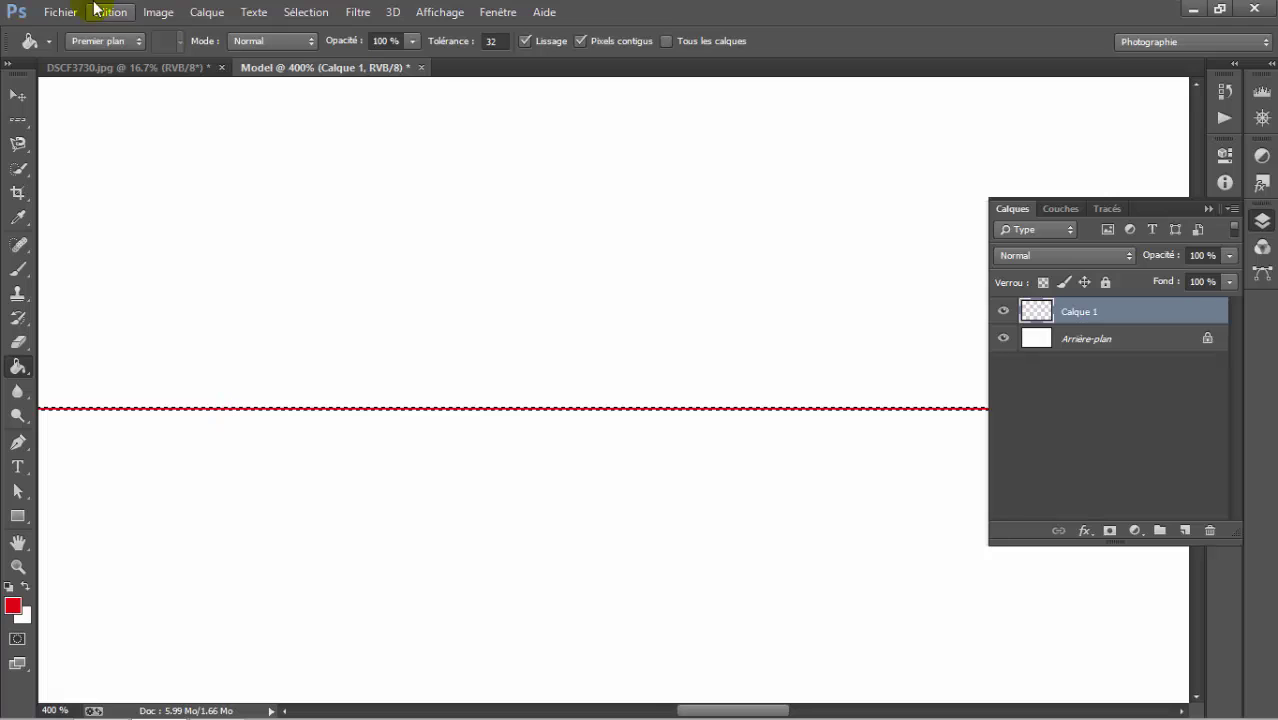
click(305, 12)
click(322, 50)
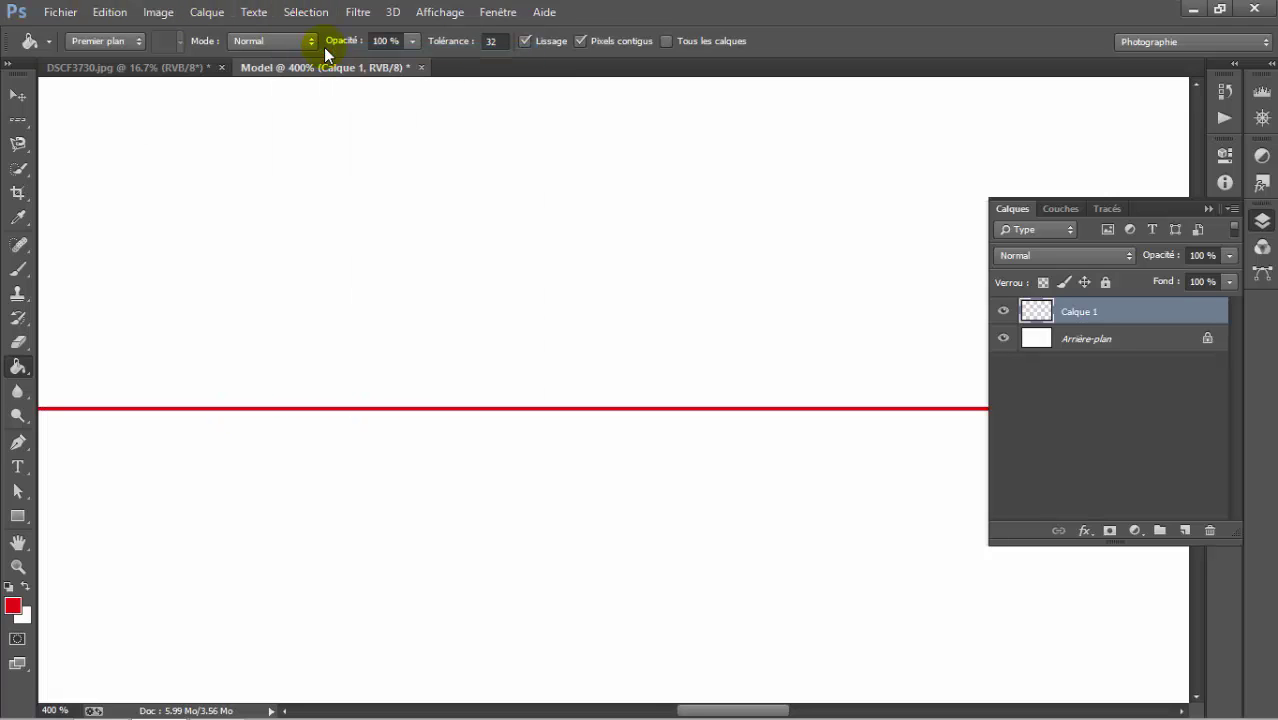
Step: With the Rectangular Marquee tool, draw a rectangular selection right of the vertical line and above the mid-height horizontal line
key(ctrl+1)
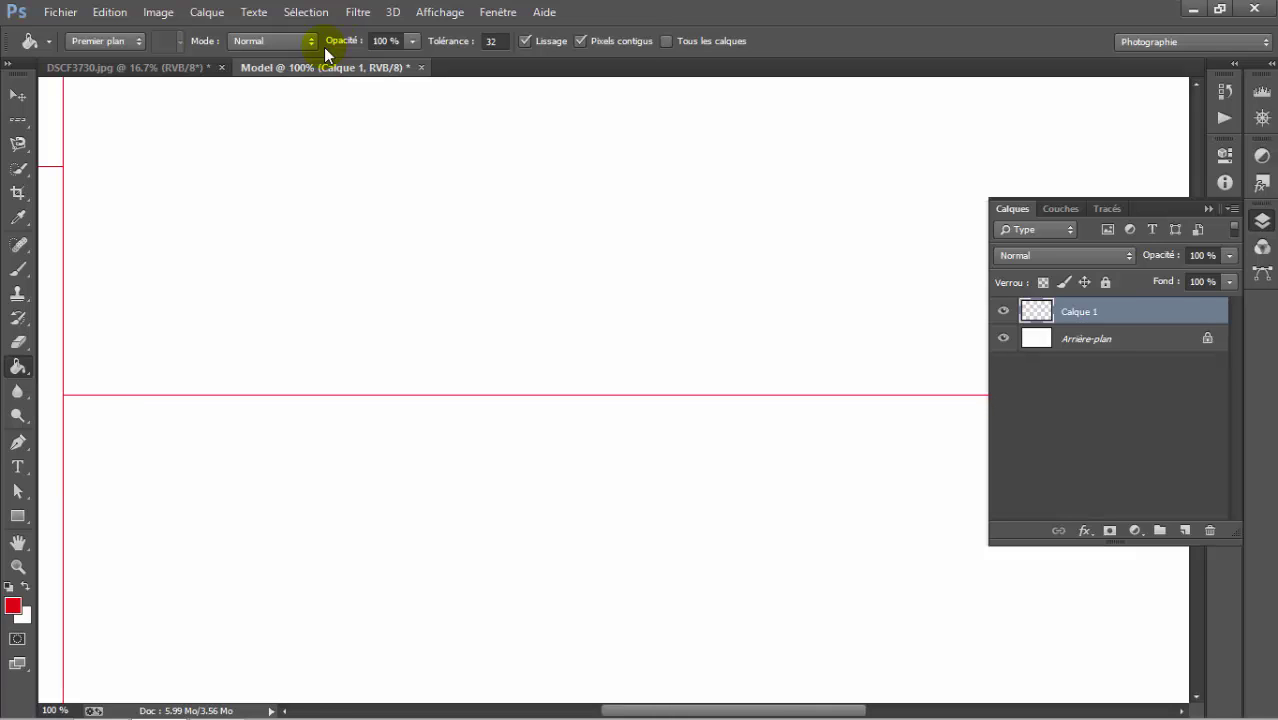
key(ctrl+minus)
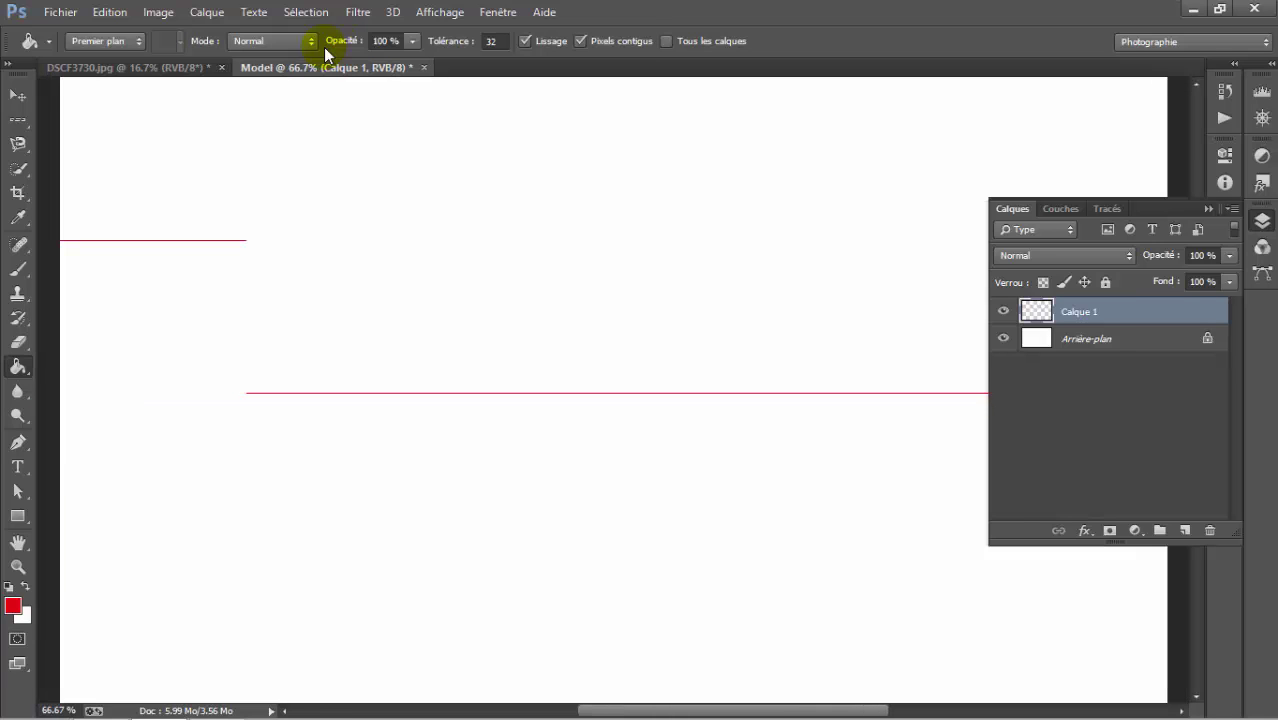
key(ctrl+minus)
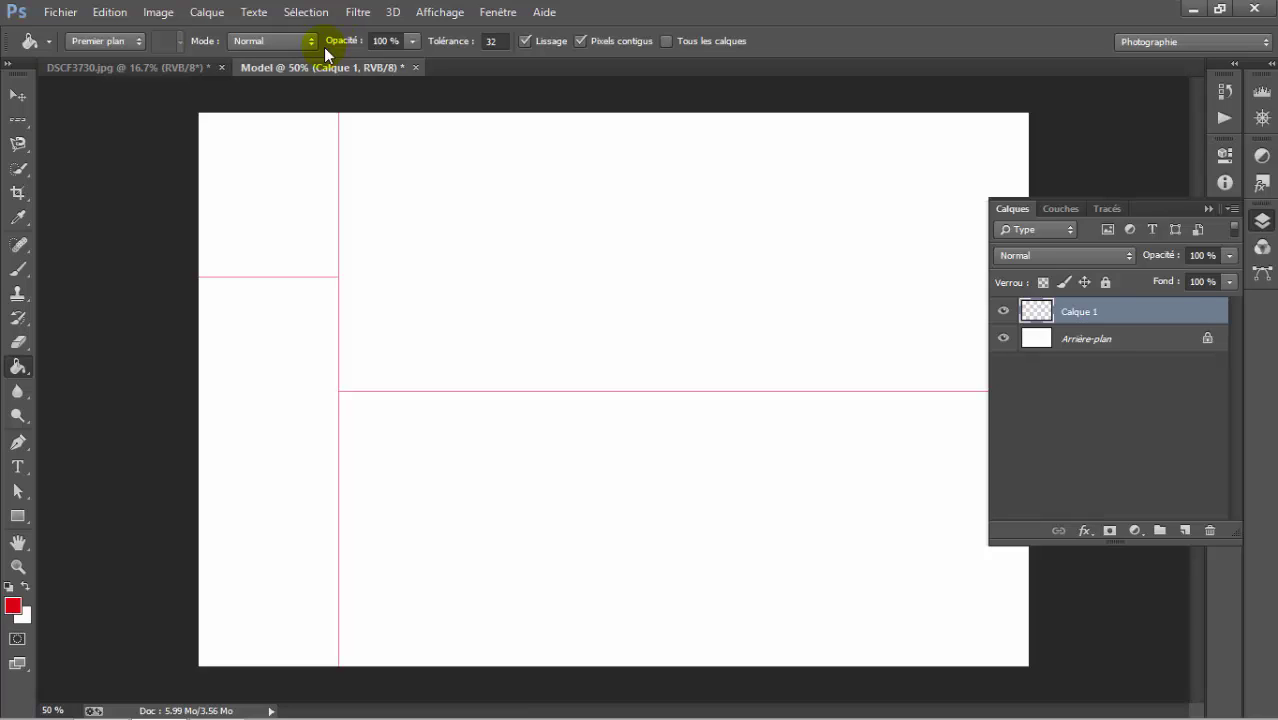
click(18, 123)
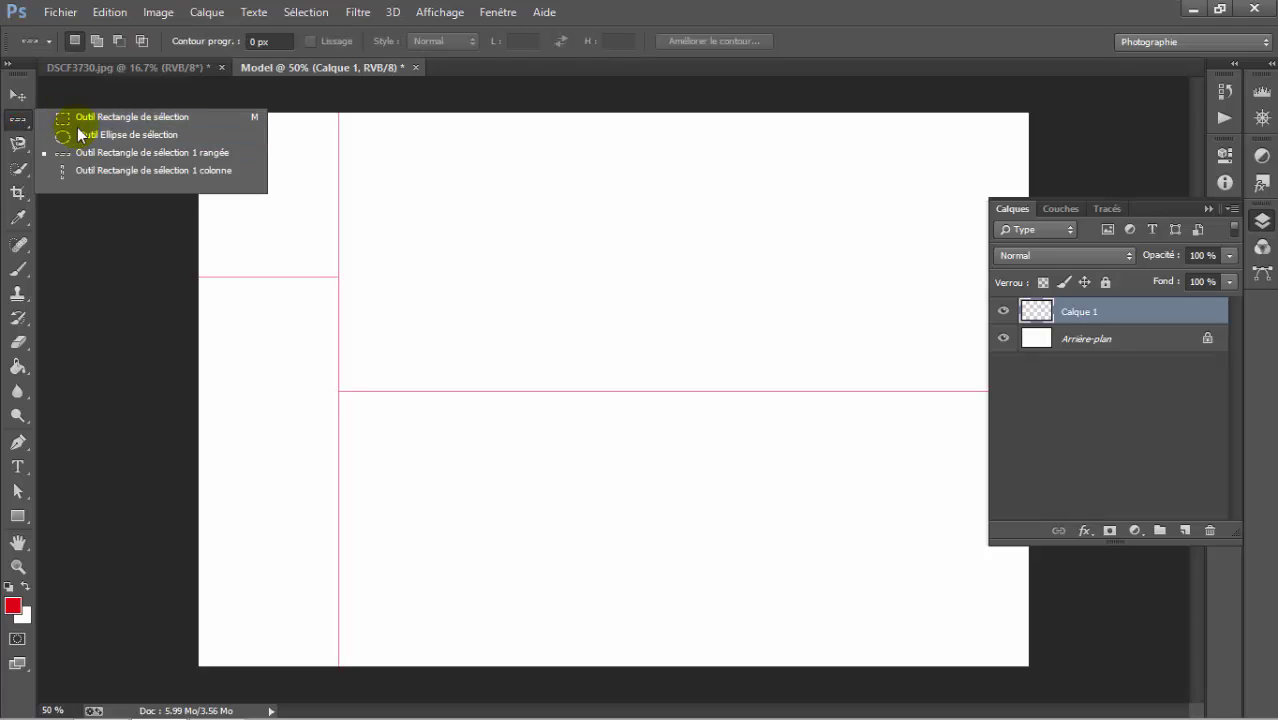
click(77, 120)
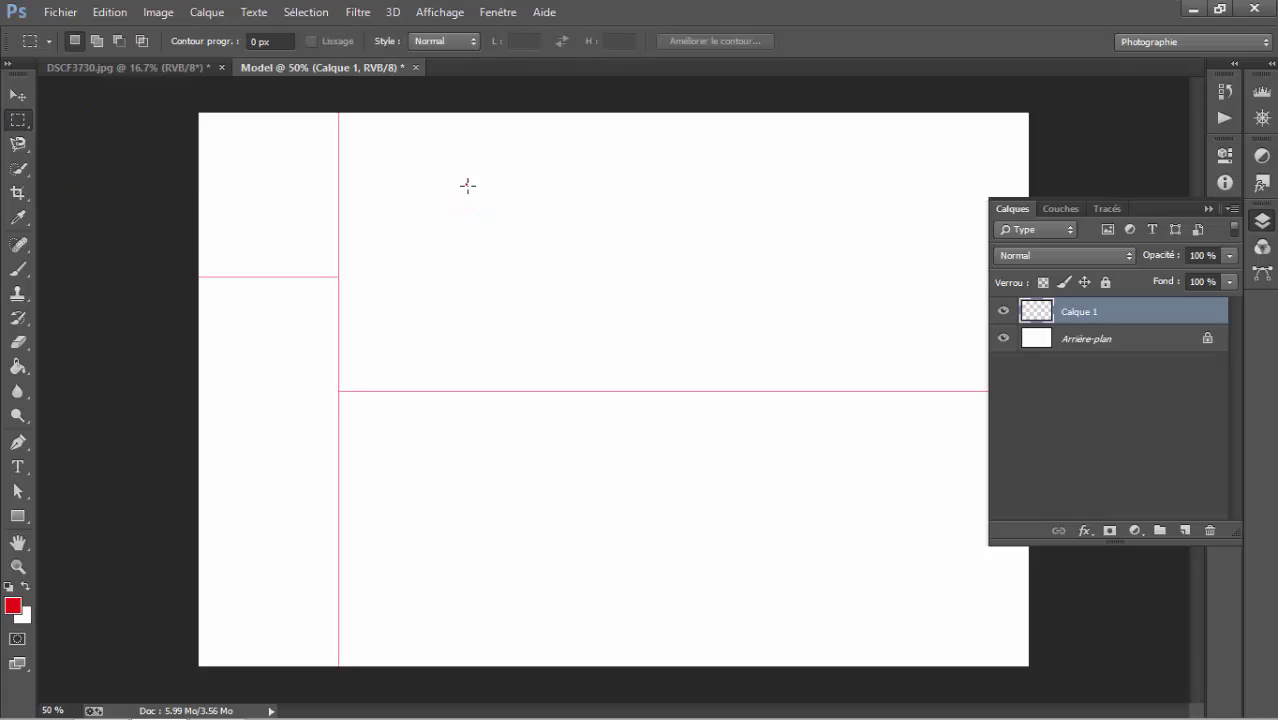
drag(466, 184, 594, 292)
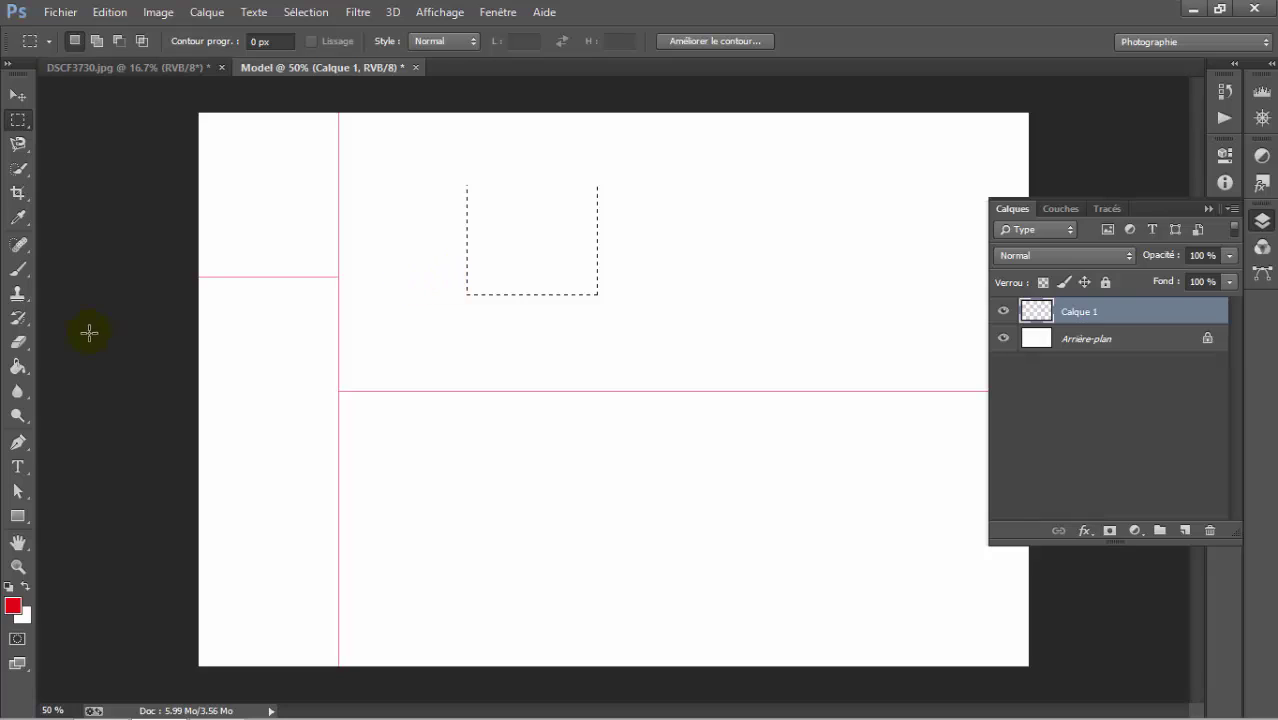
Step: Fill the rectangular selection with the red foreground colour using the Paint Bucket, and deselect
click(17, 367)
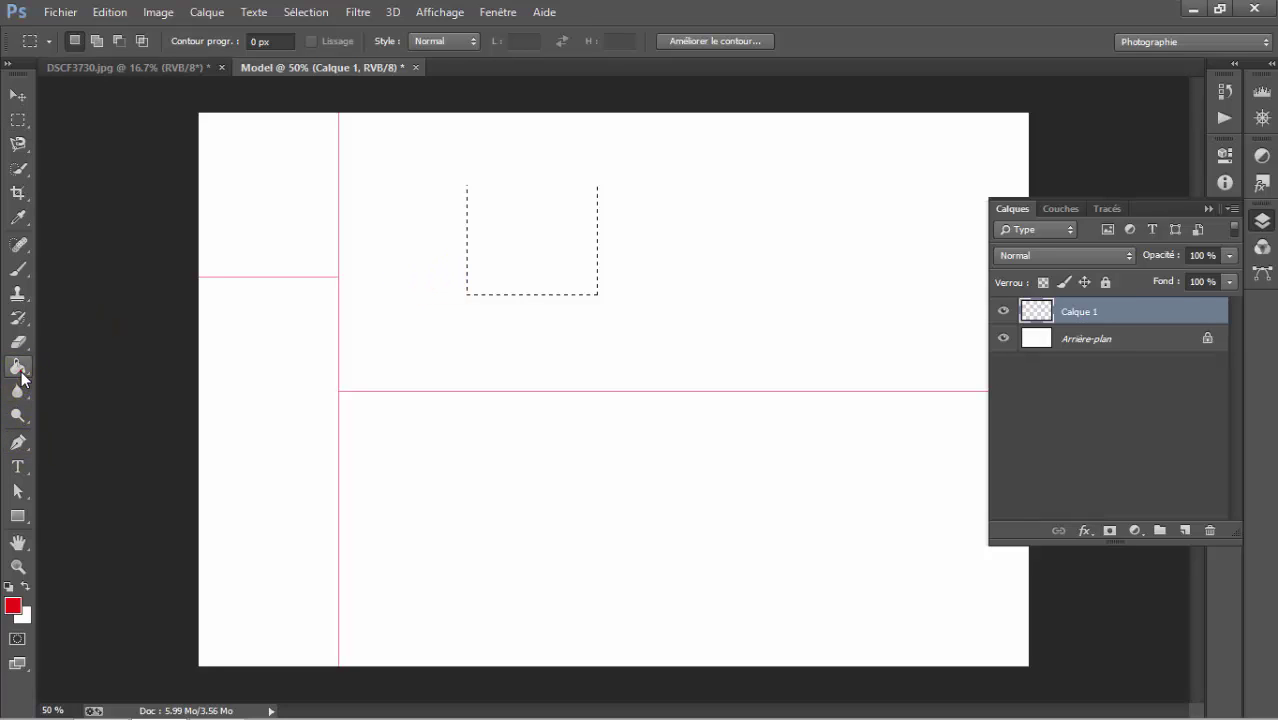
click(500, 259)
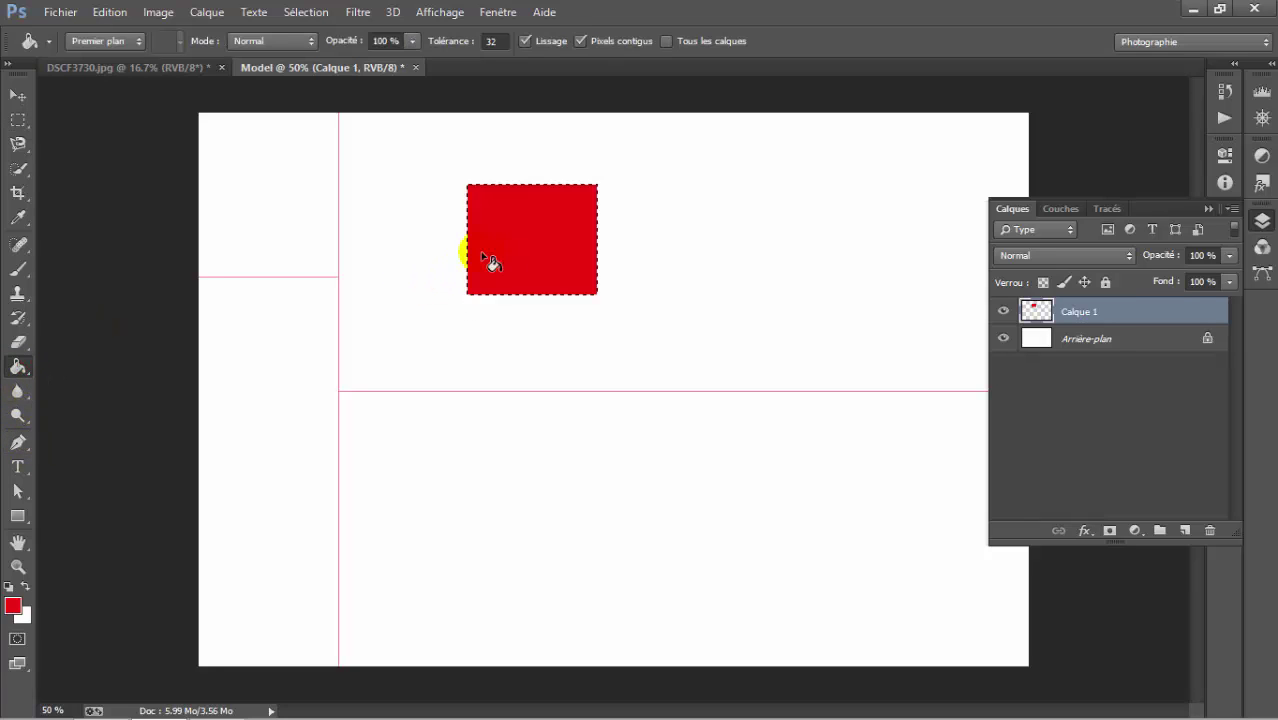
click(307, 13)
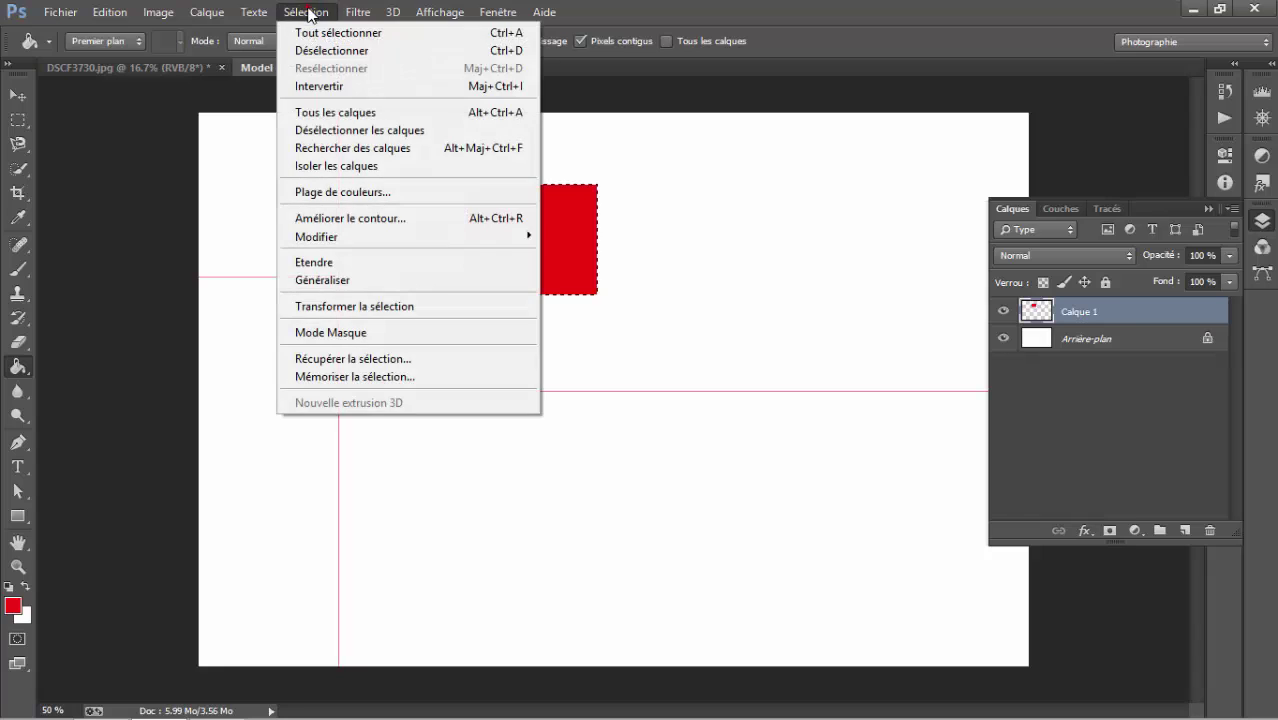
click(515, 57)
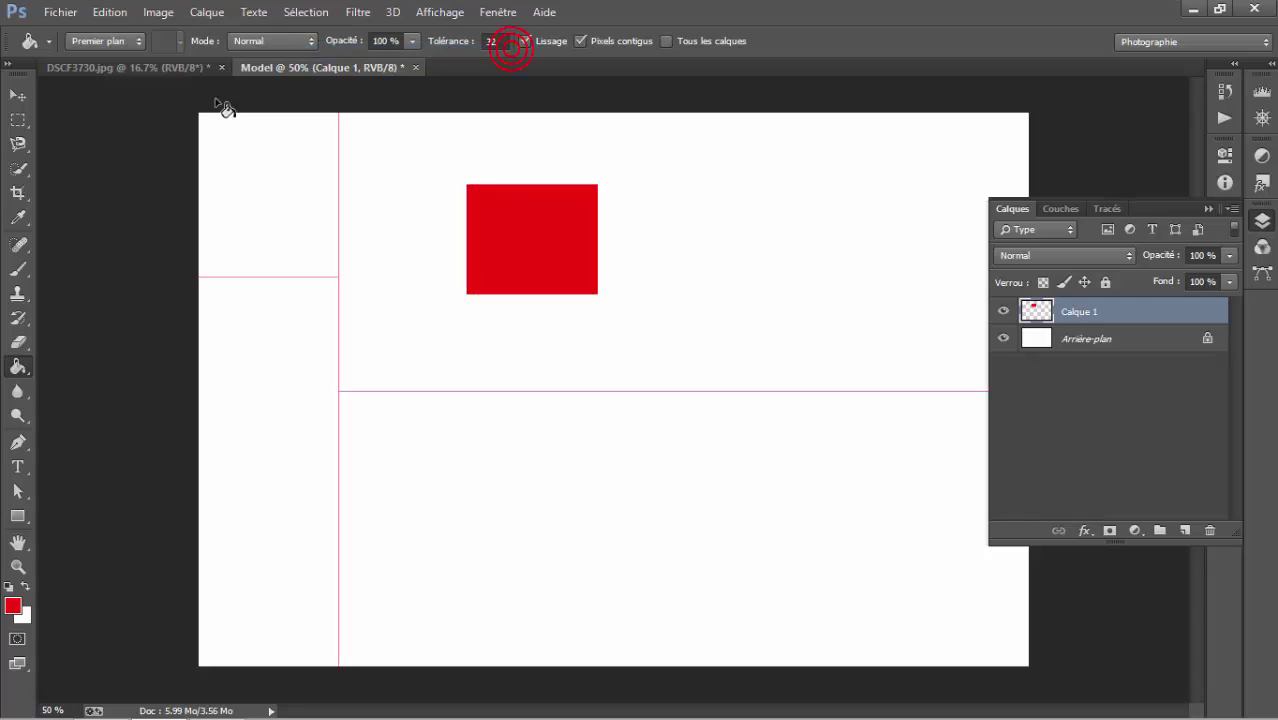
Step: With the Elliptical Marquee tool, draw a circular selection beside the red rectangle, on its right
right_click(24, 127)
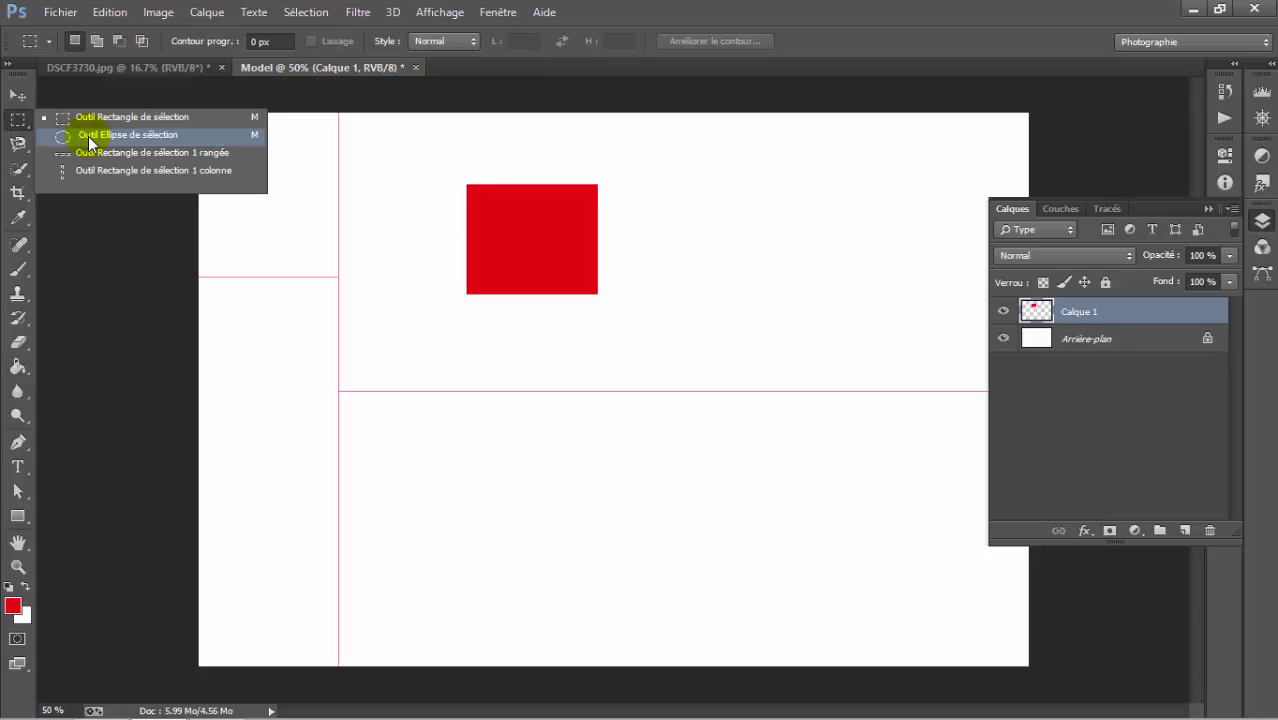
click(88, 131)
mouse_move(682, 180)
mouse_down()
mouse_move(759, 274)
mouse_move(786, 287)
mouse_up()
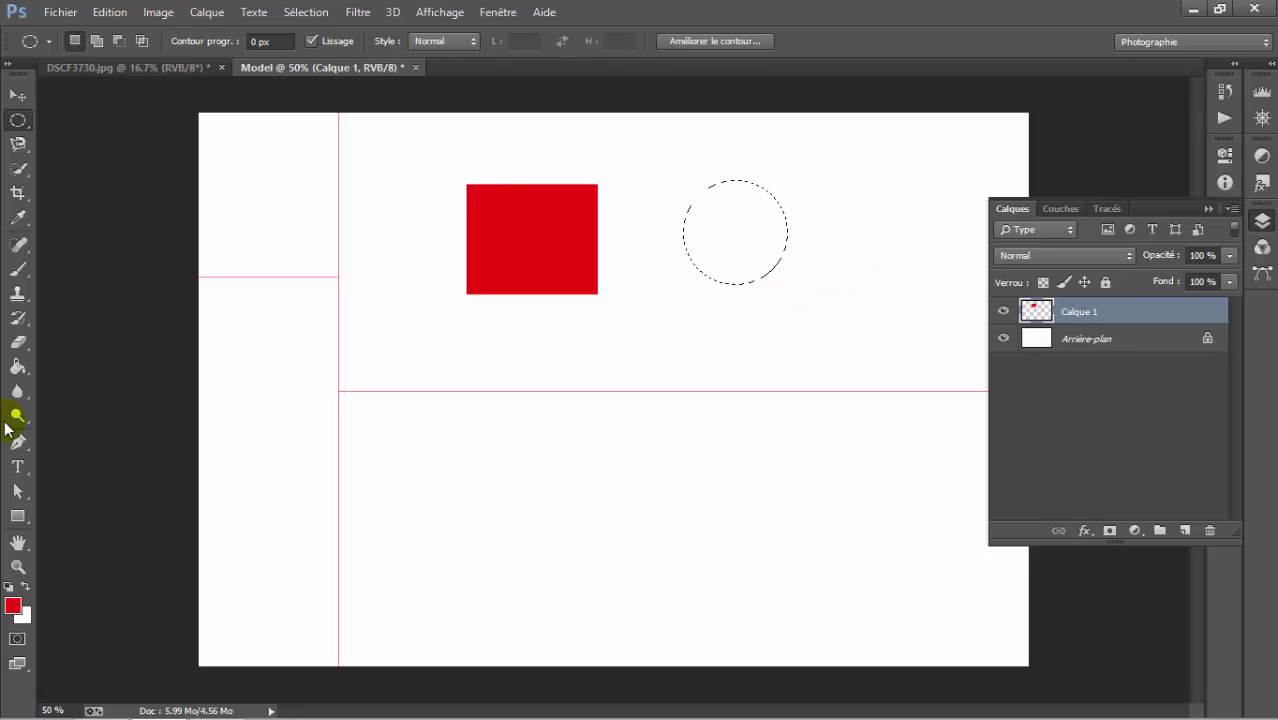
Step: Fill the circular selection with the red foreground colour using the Paint Bucket, and deselect
click(18, 367)
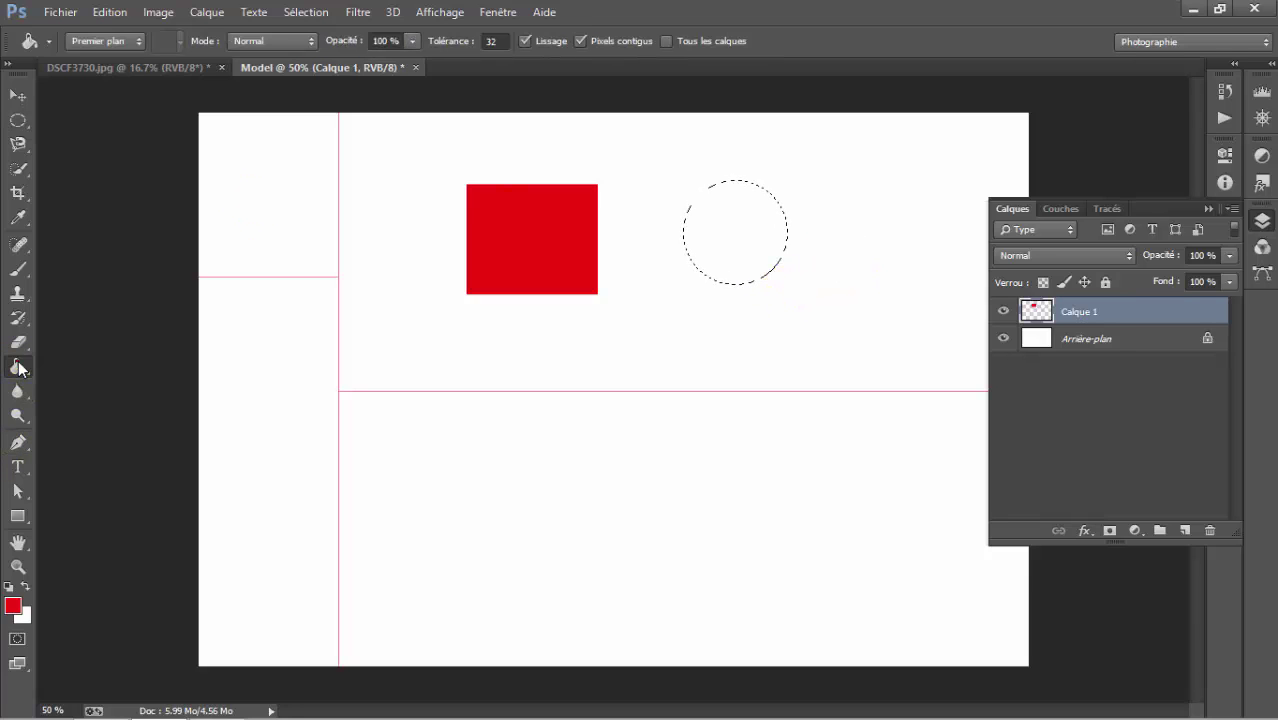
click(704, 233)
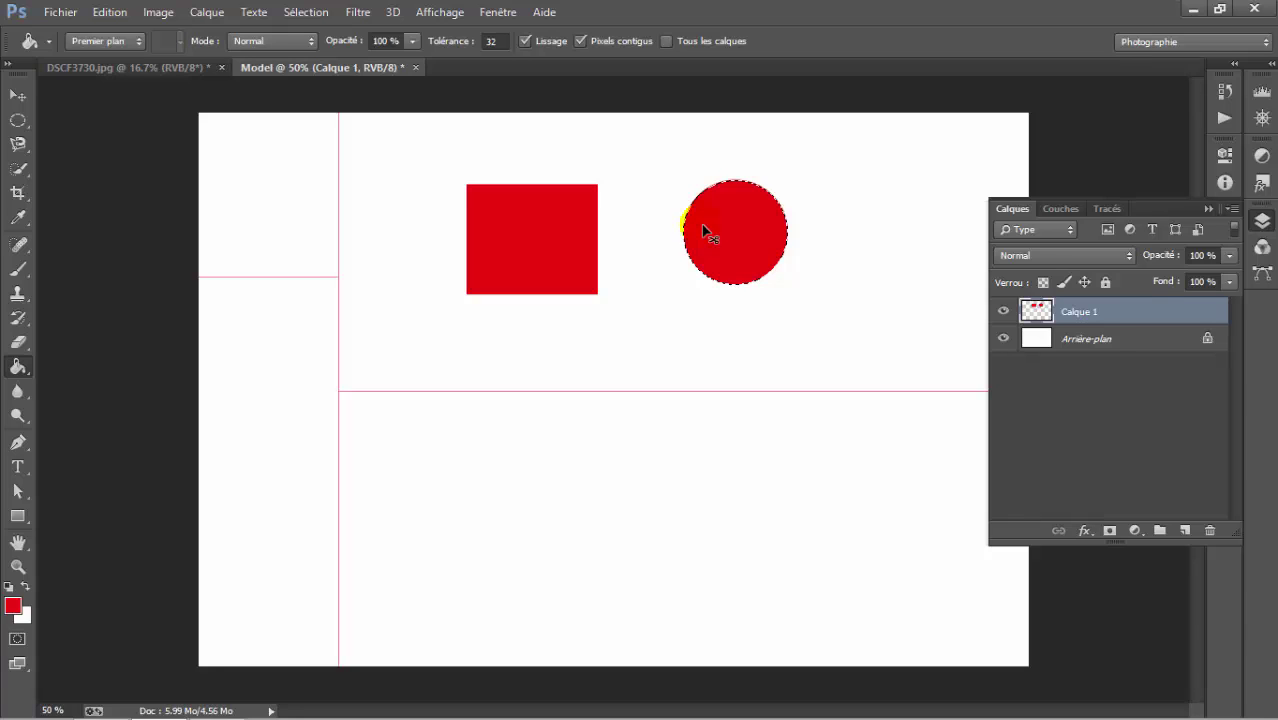
key(ctrl+d)
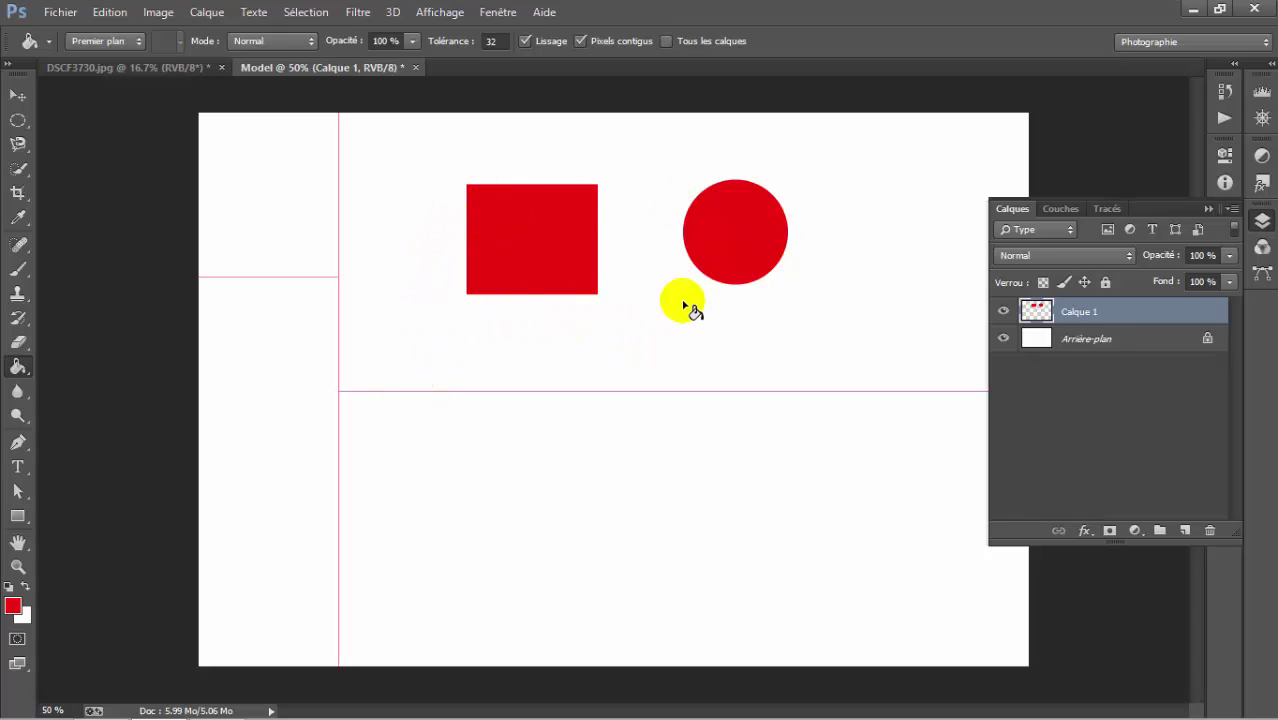
Step: Hide and show the layer Calque 1 twice to compare the canvas with and without its red shapes
click(1003, 312)
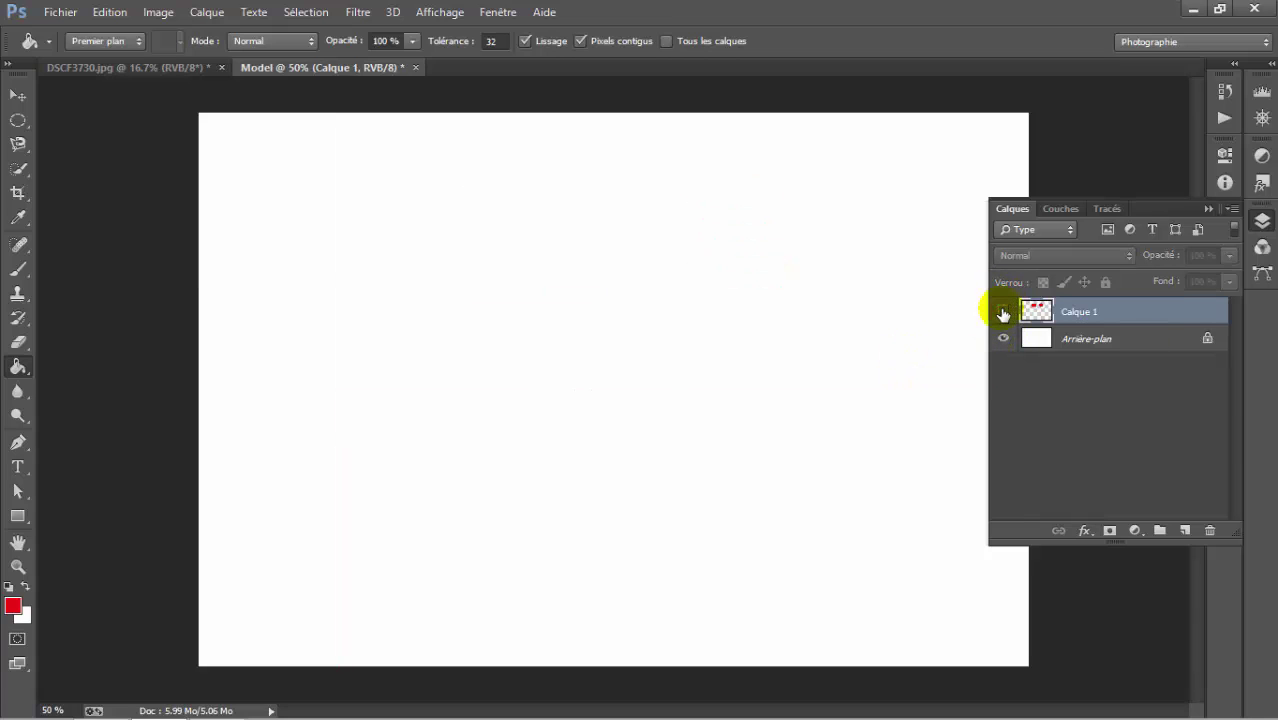
click(1003, 312)
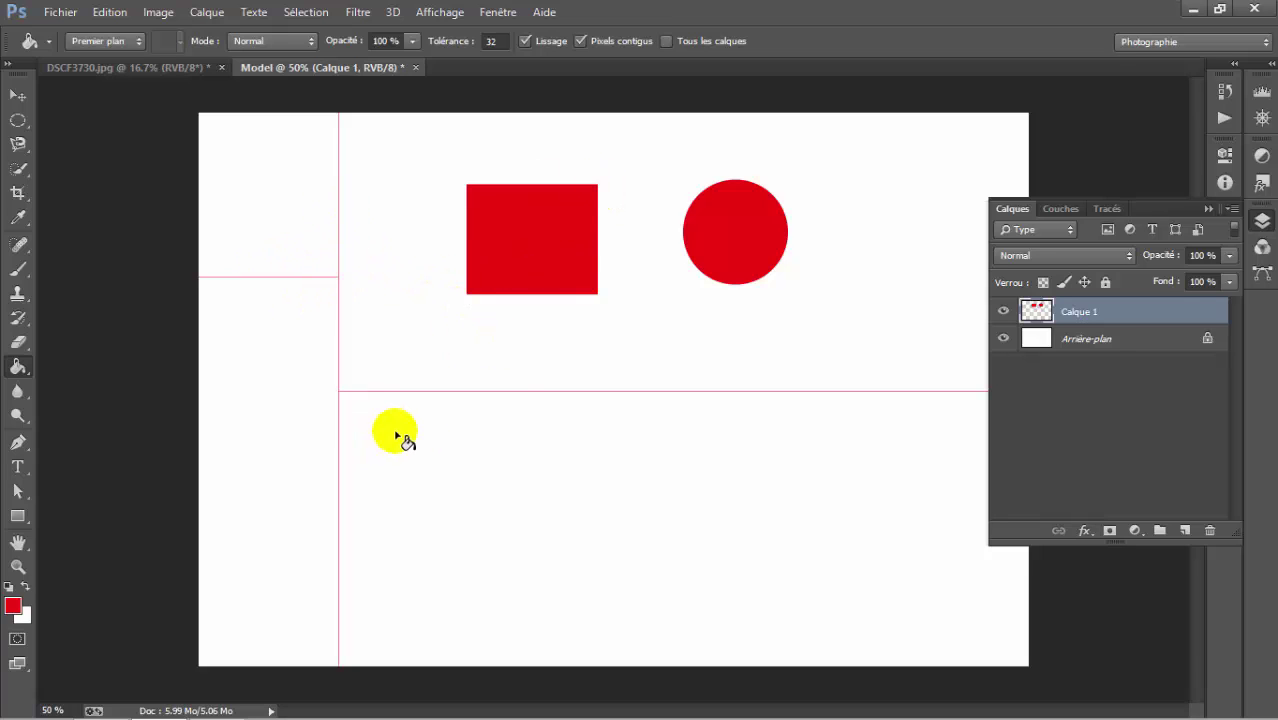
click(1003, 312)
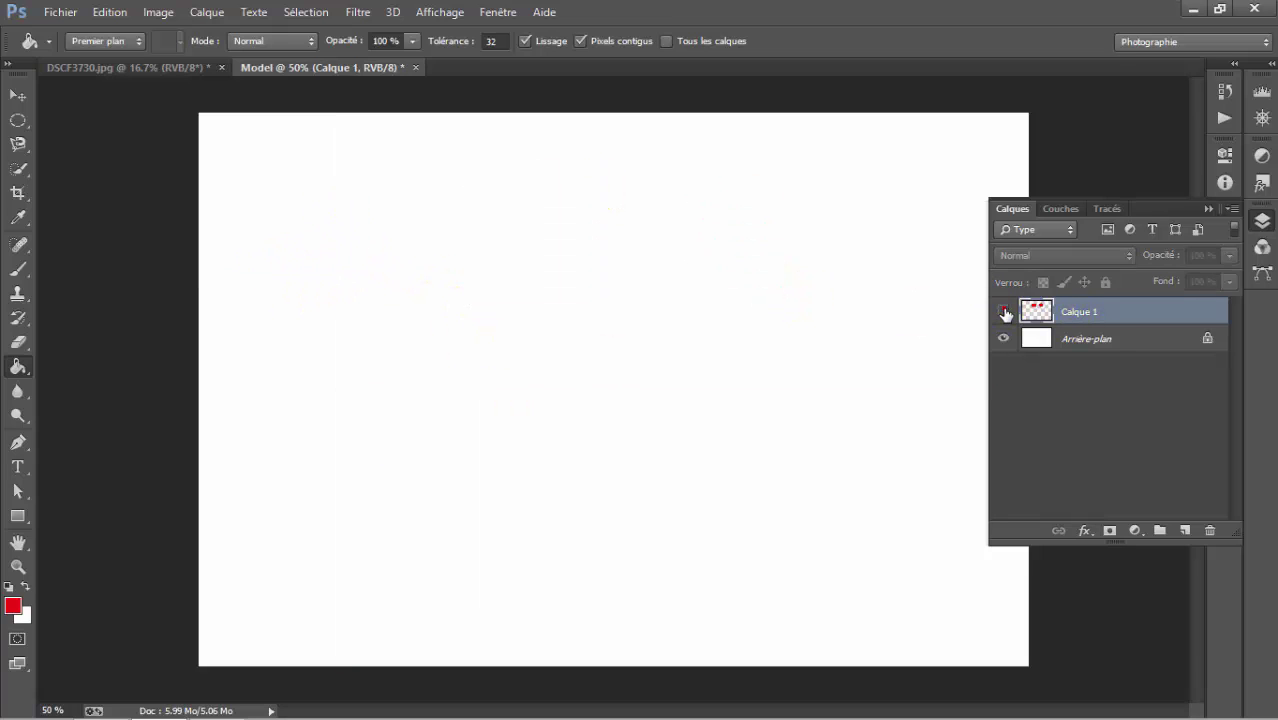
click(1003, 312)
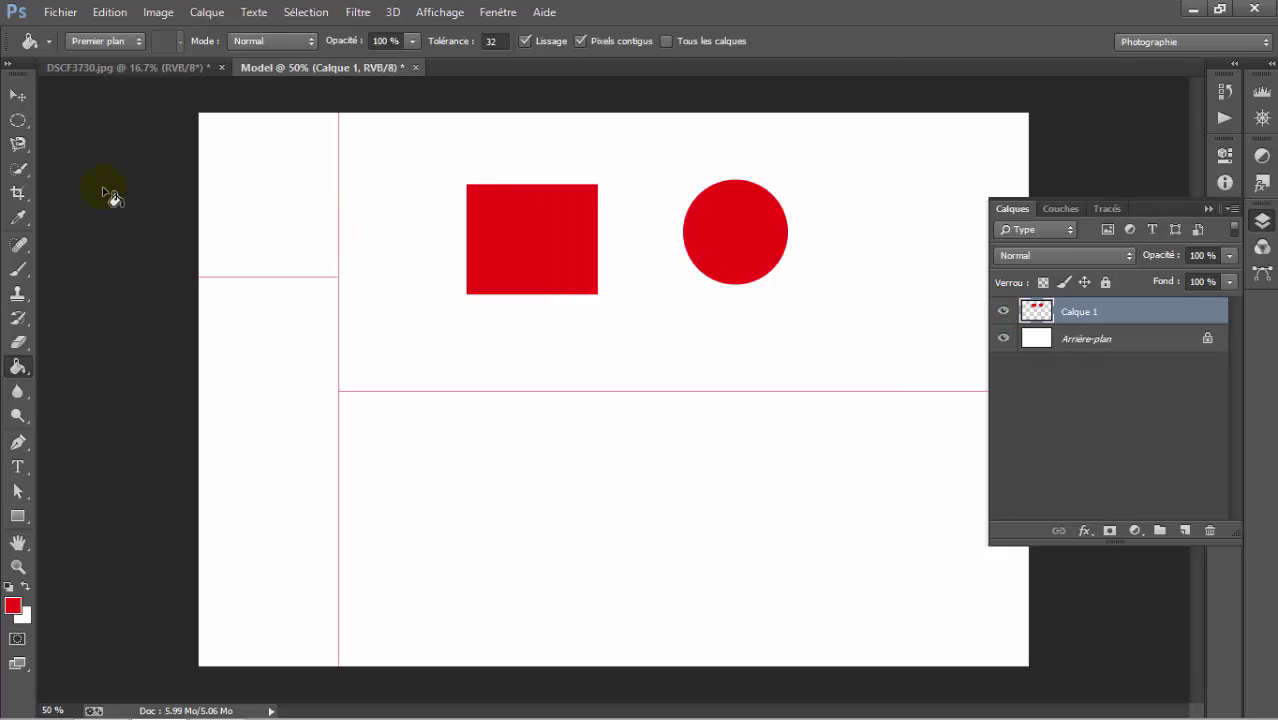
click(12, 124)
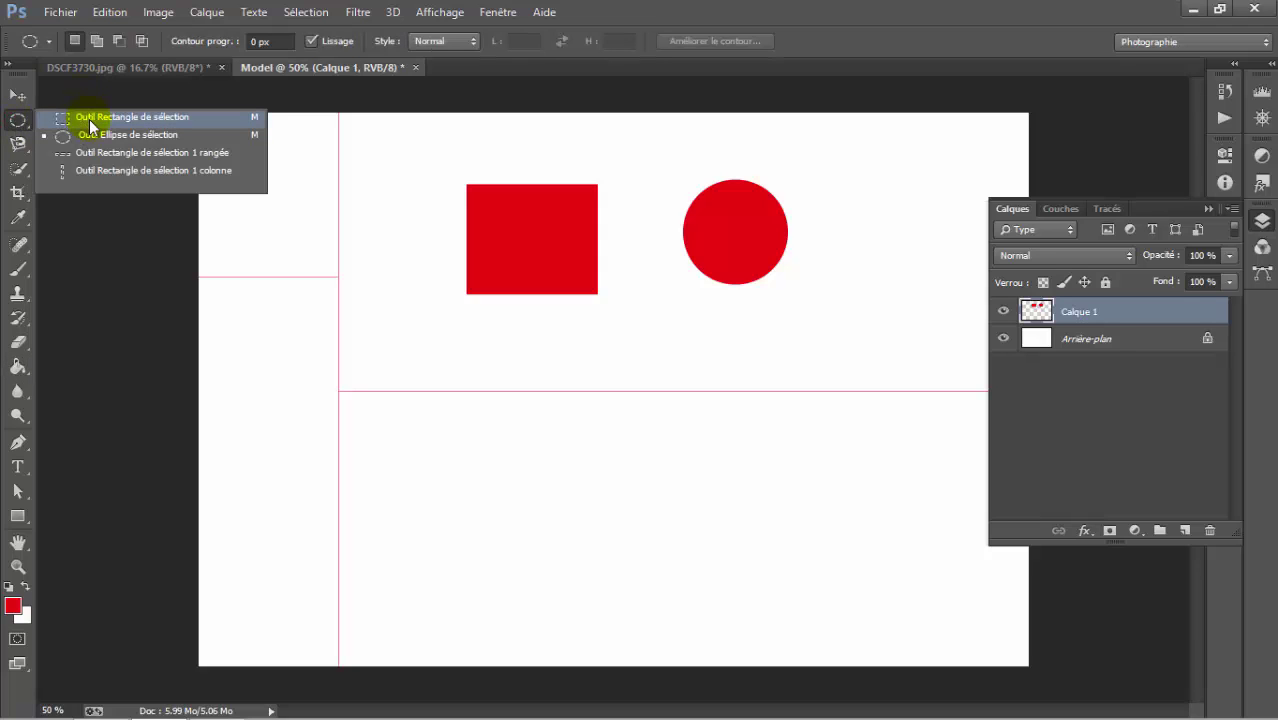
click(17, 122)
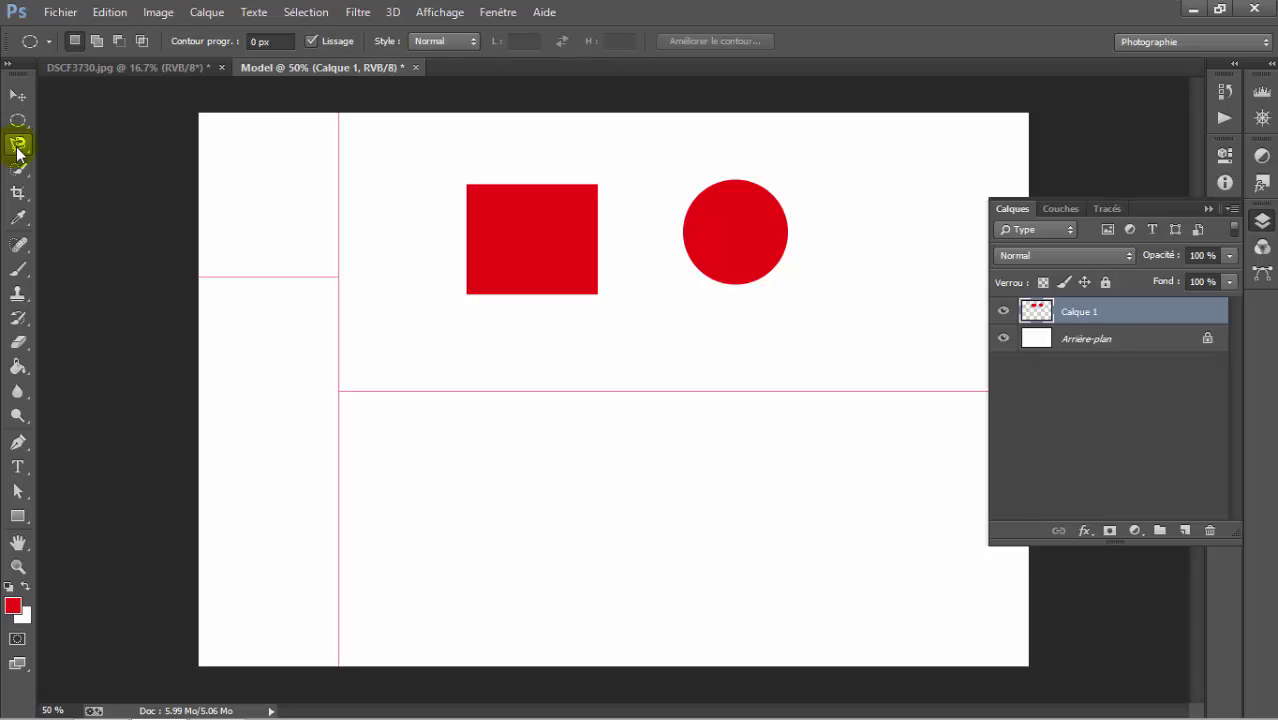
click(20, 150)
click(68, 162)
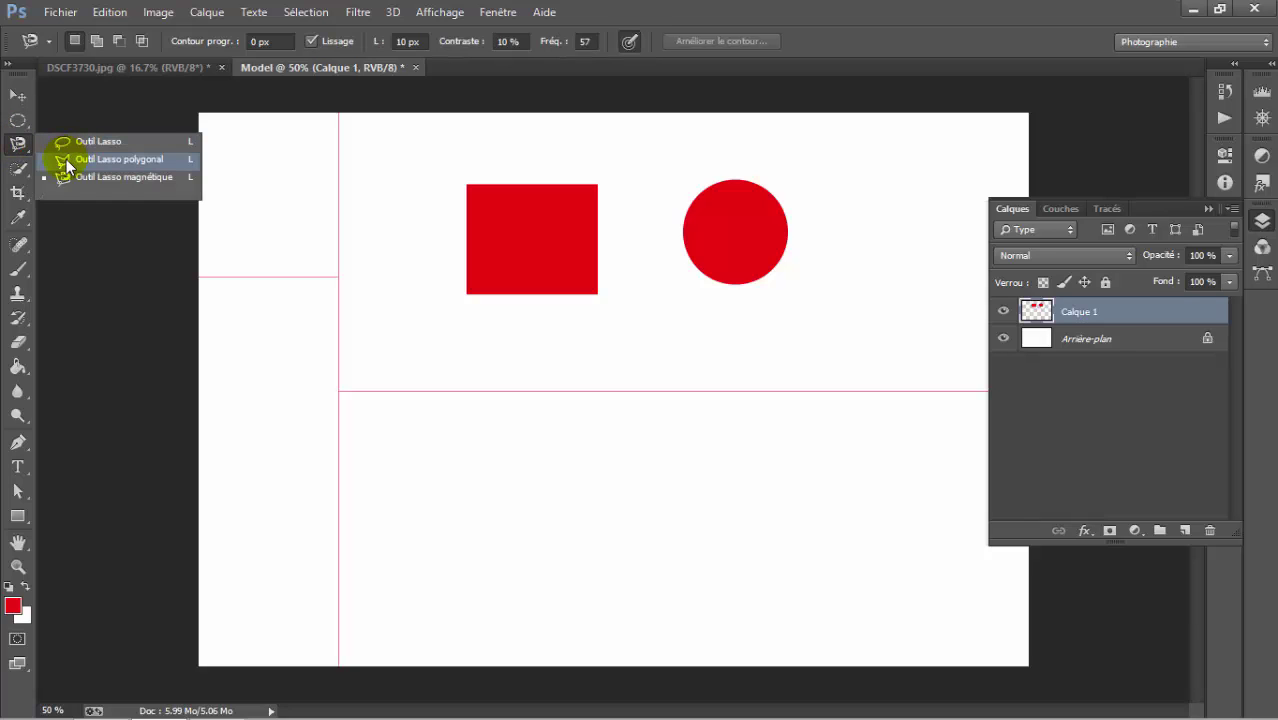
click(298, 198)
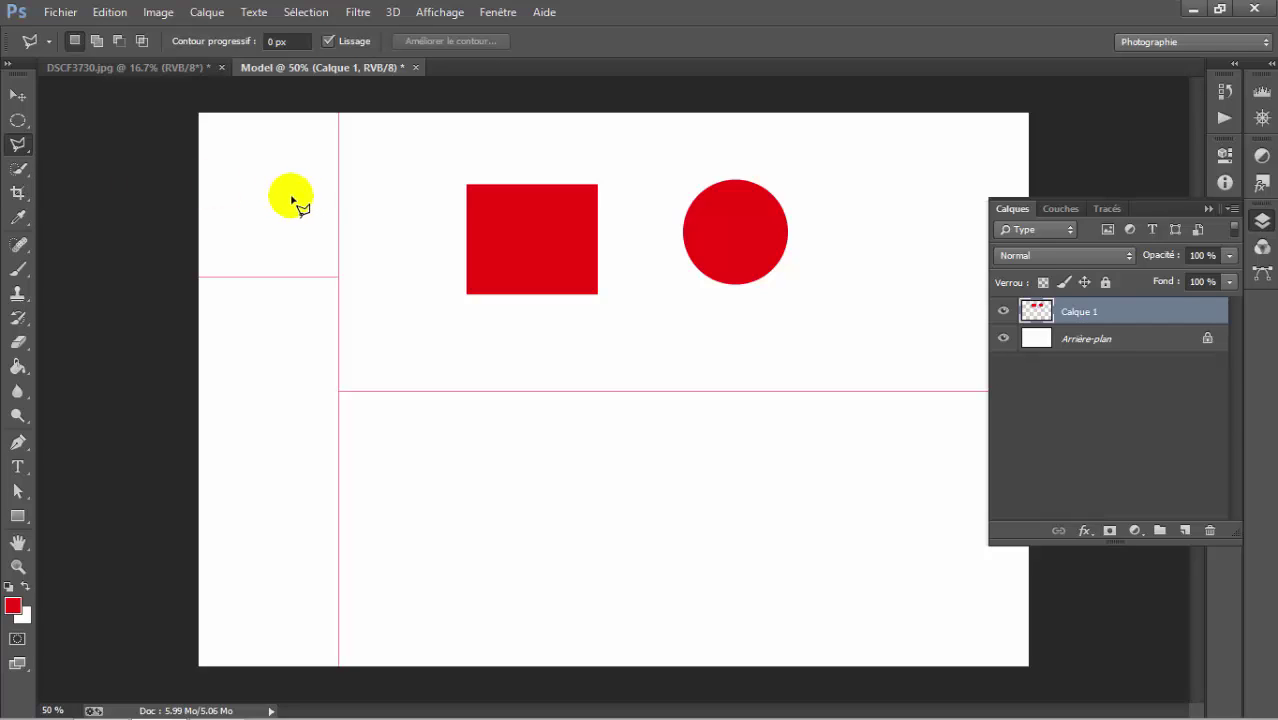
Step: Trace around the edges of the red rectangle with the Magnetic Lasso tool and close the selection at its upper-left corner
click(18, 145)
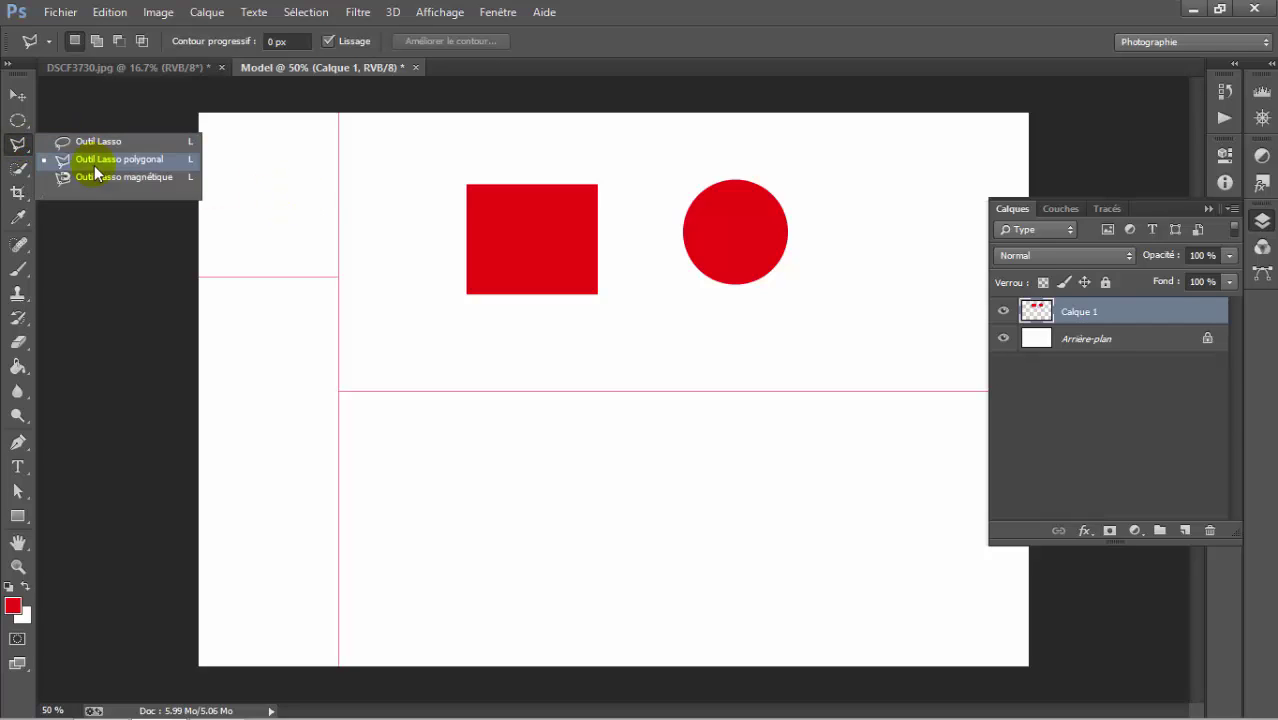
click(110, 177)
click(381, 257)
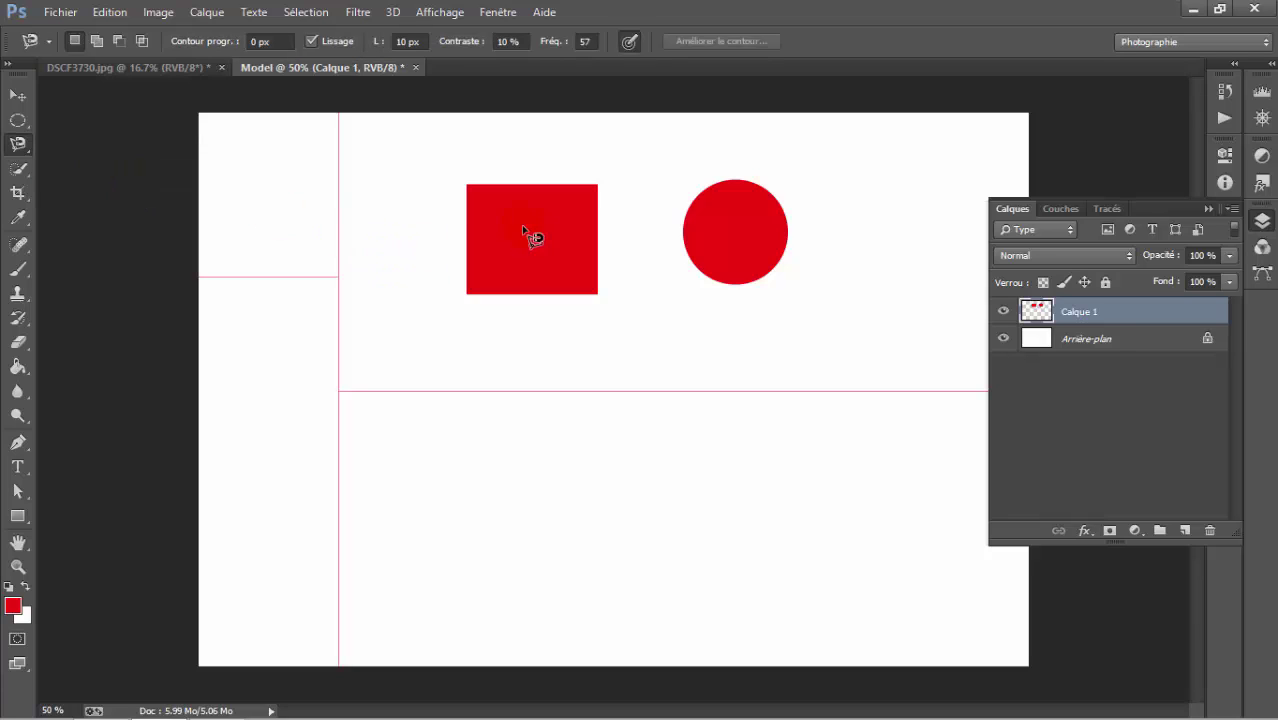
click(466, 188)
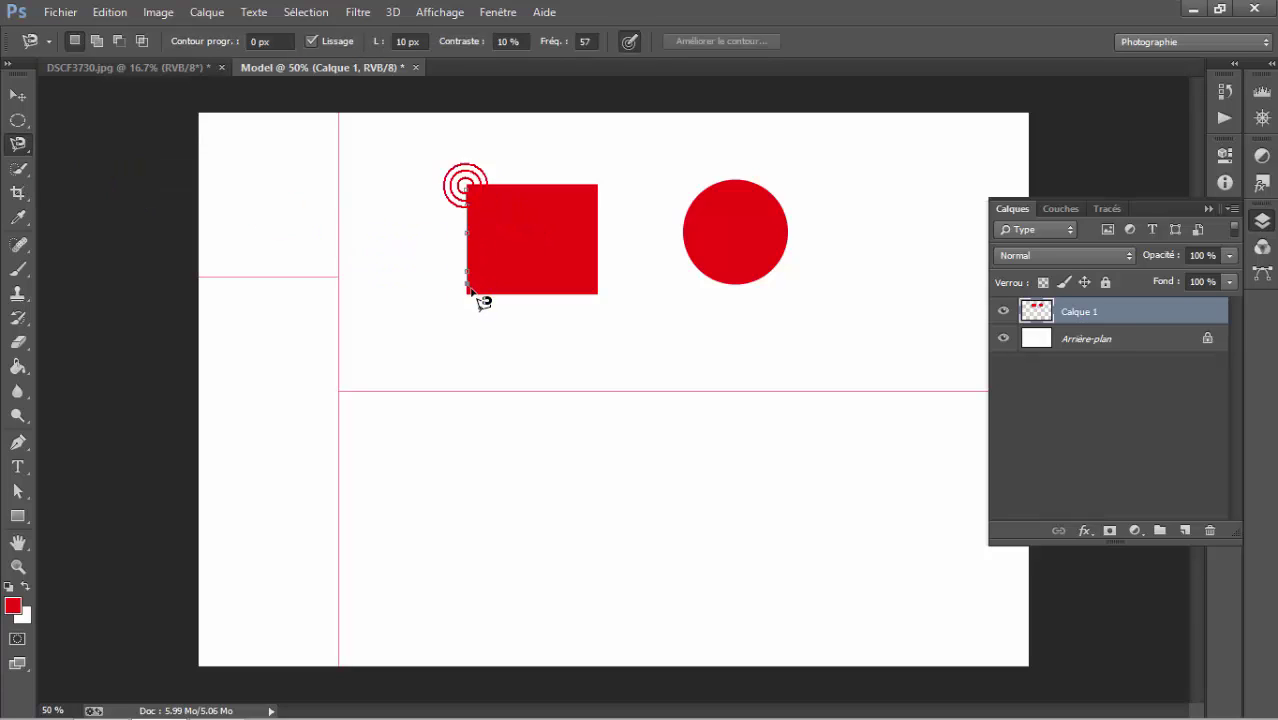
mouse_move(466, 296)
mouse_down()
mouse_move(534, 305)
mouse_move(606, 287)
mouse_move(592, 186)
mouse_up()
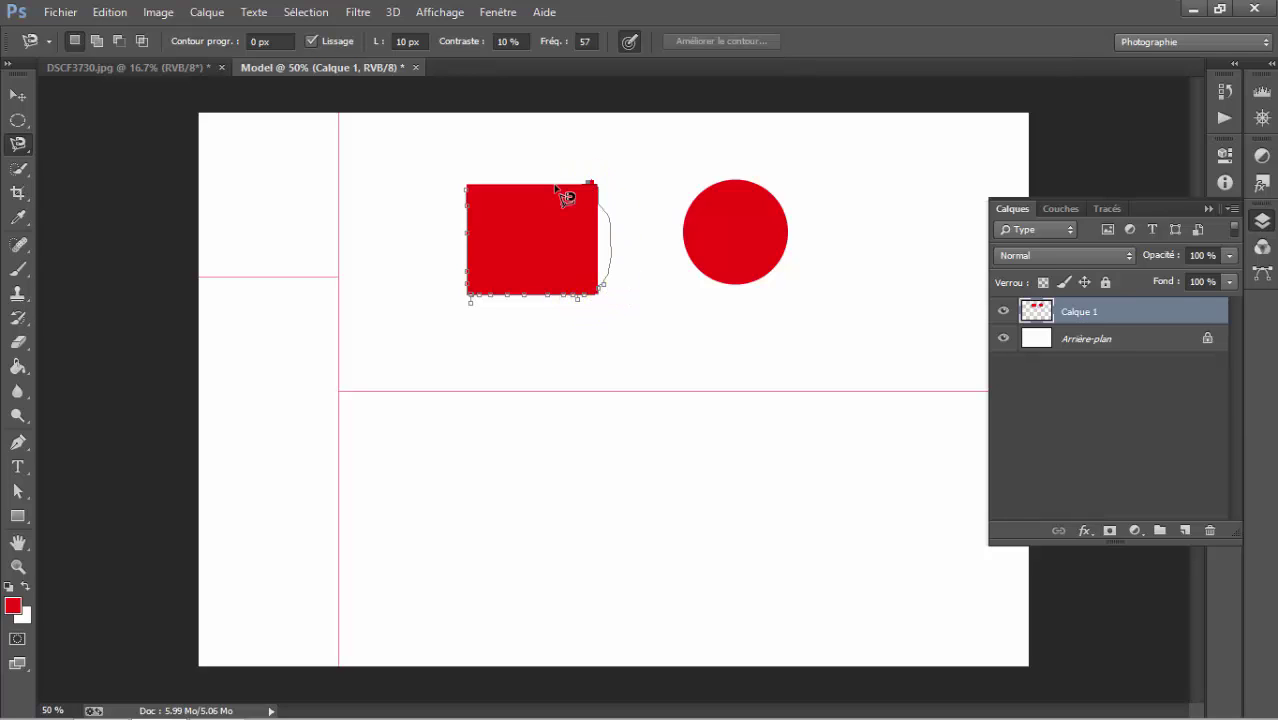
click(466, 190)
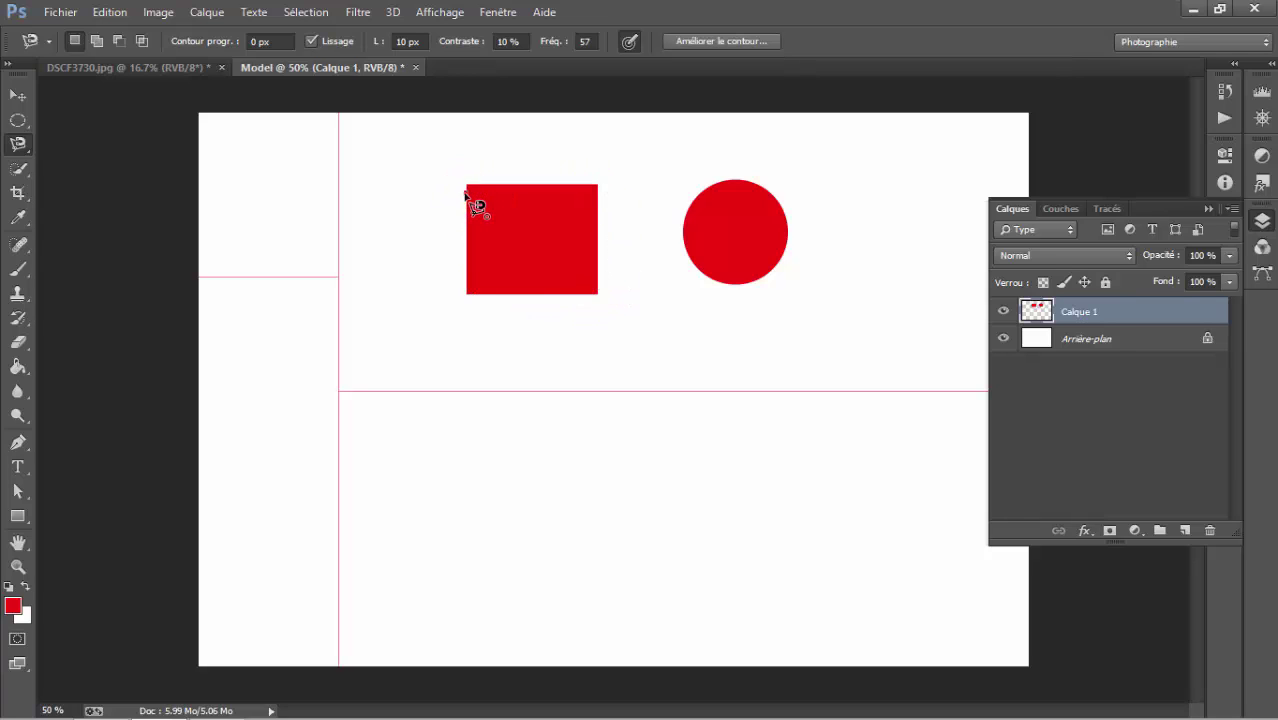
Step: Drop that selection and trace a looser Magnetic Lasso outline around the red rectangle, cutting across its lower-left corner
click(612, 242)
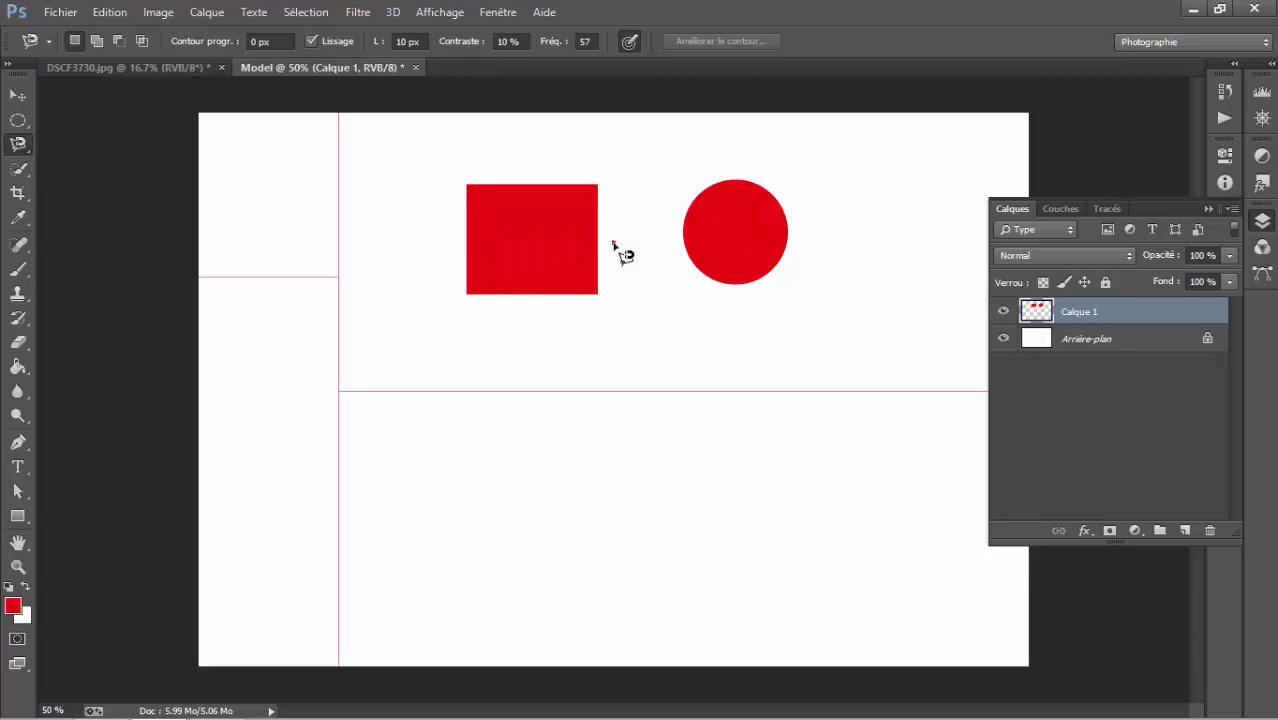
click(462, 190)
click(471, 223)
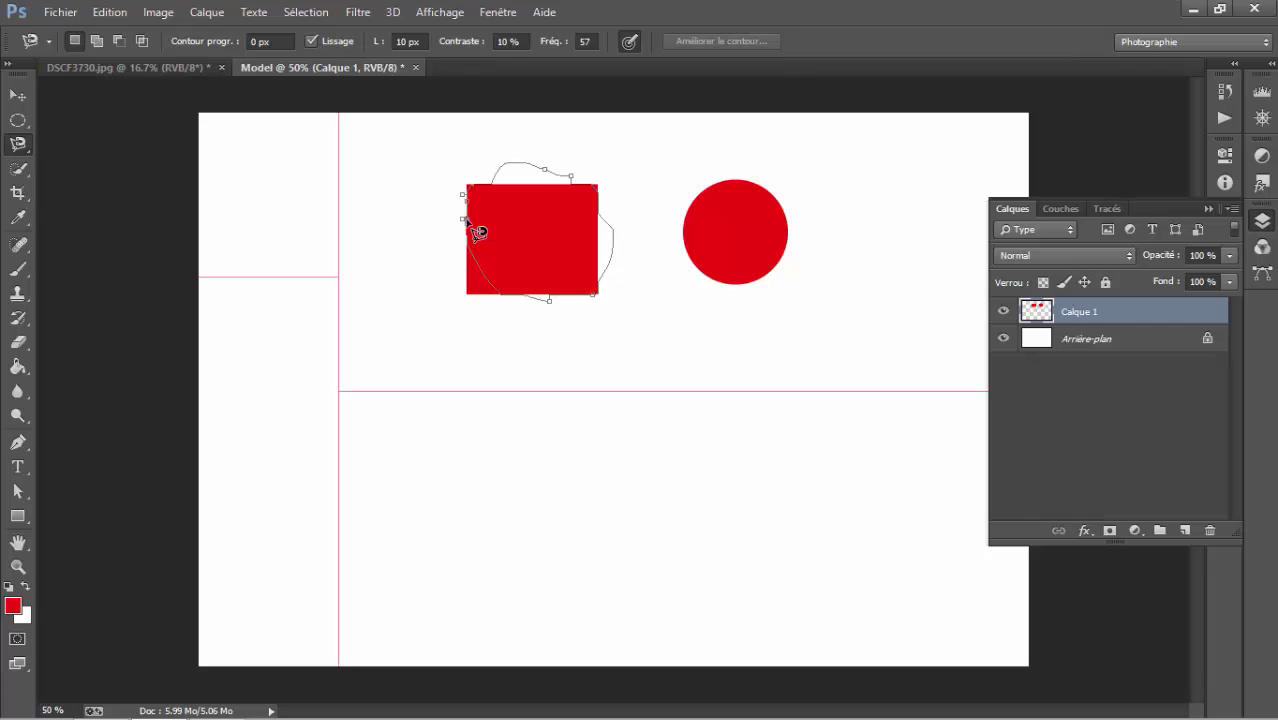
double_click(476, 242)
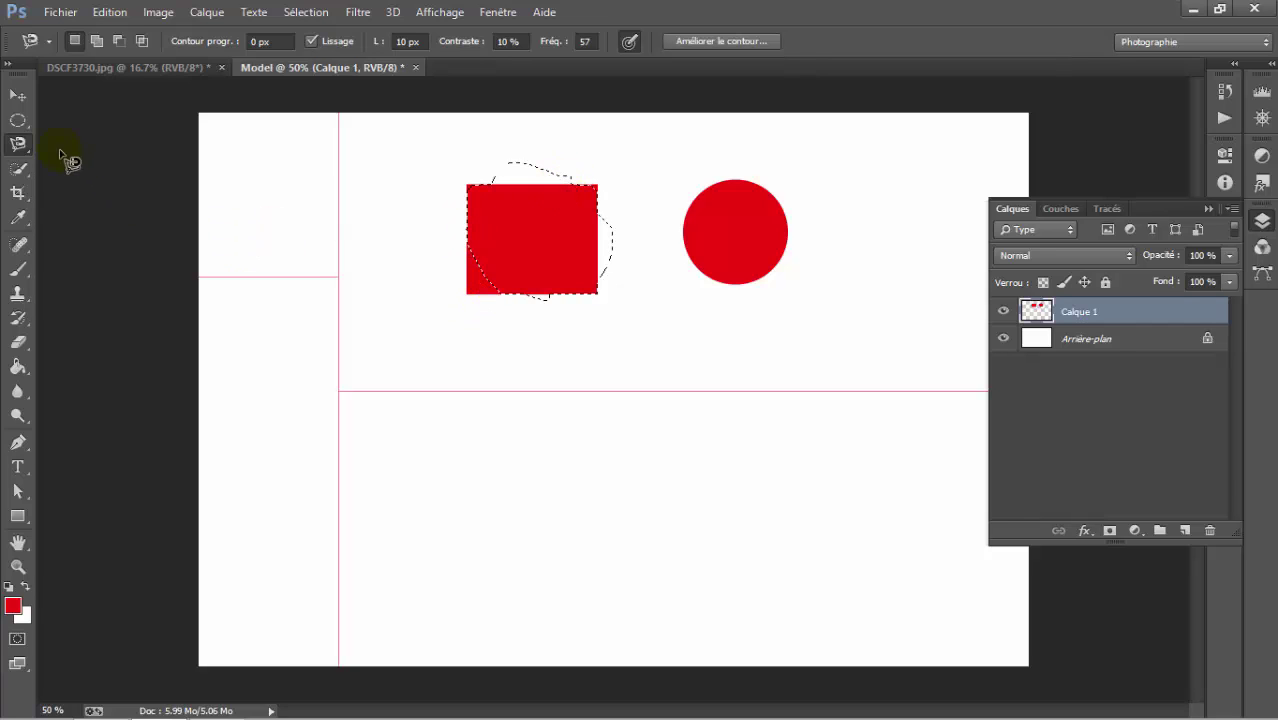
Step: Switch to the DSCF3730.jpg photo and zoom in on the subject's legs to about 46.6%
click(21, 120)
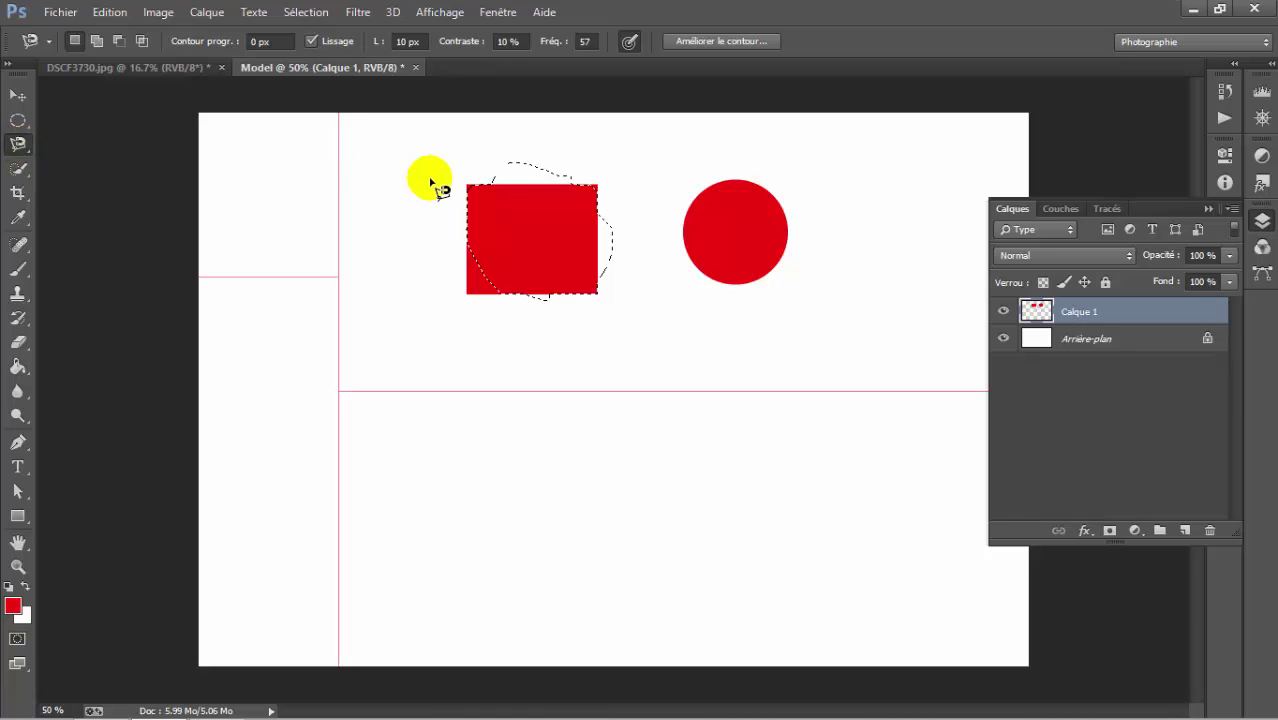
click(147, 66)
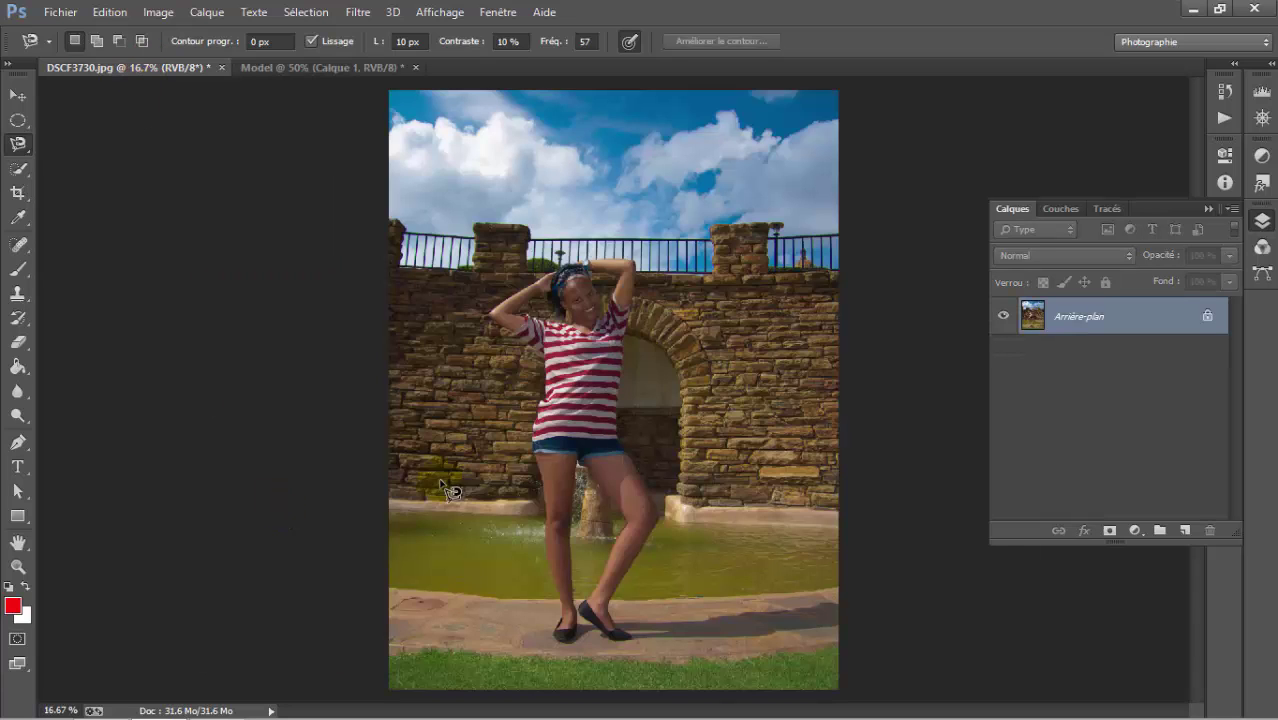
click(20, 570)
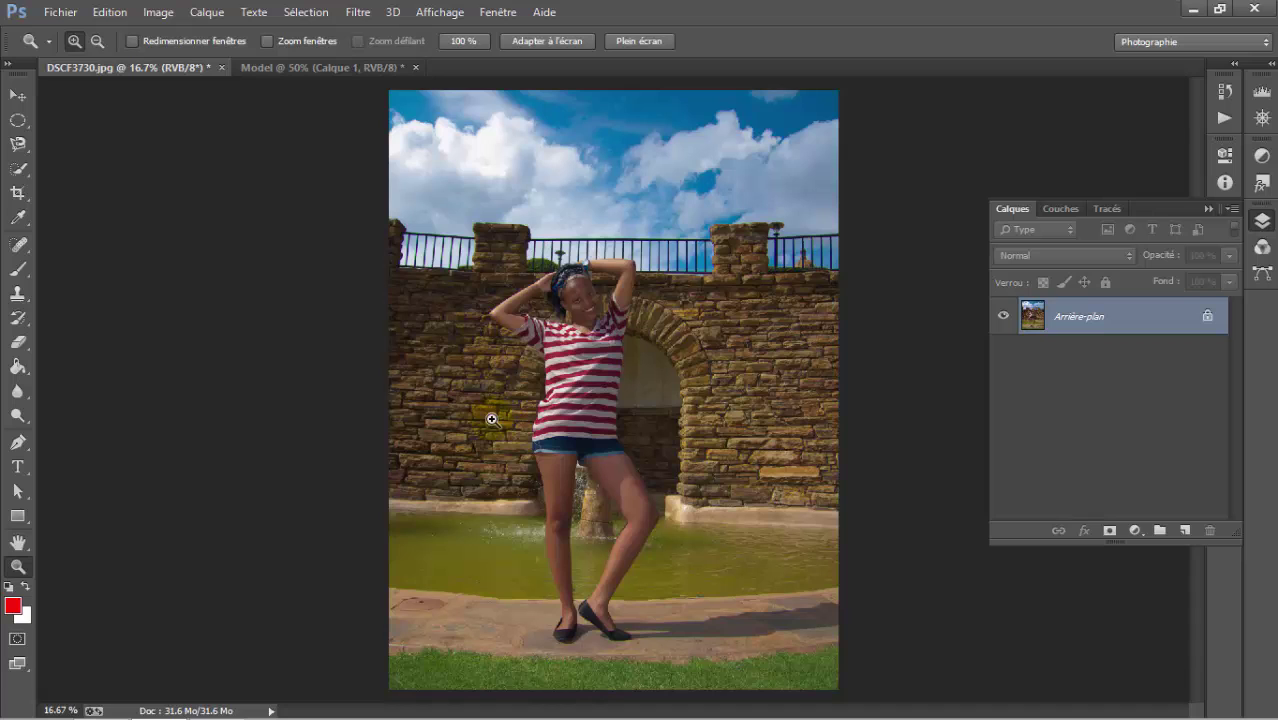
drag(494, 408, 758, 631)
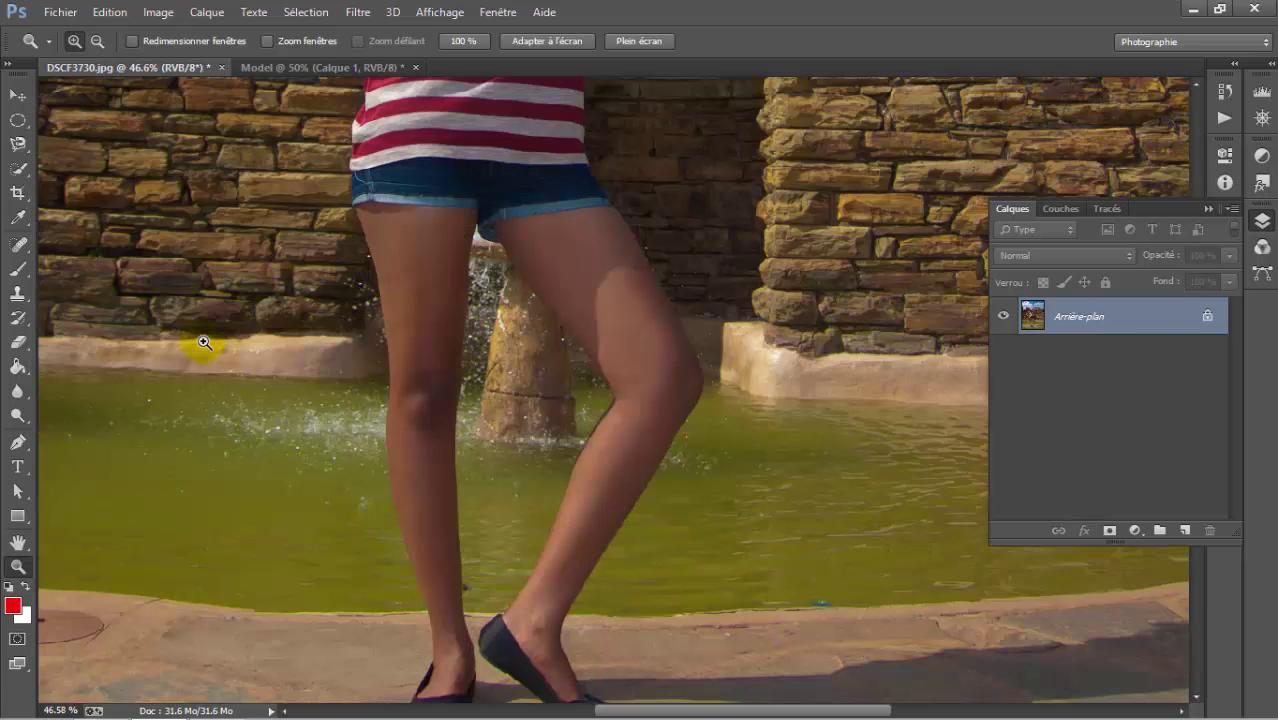
Step: Start a Magnetic Lasso outline beneath the shorts at the bent leg's inner thigh and trace its inner edge down past the knee
click(18, 143)
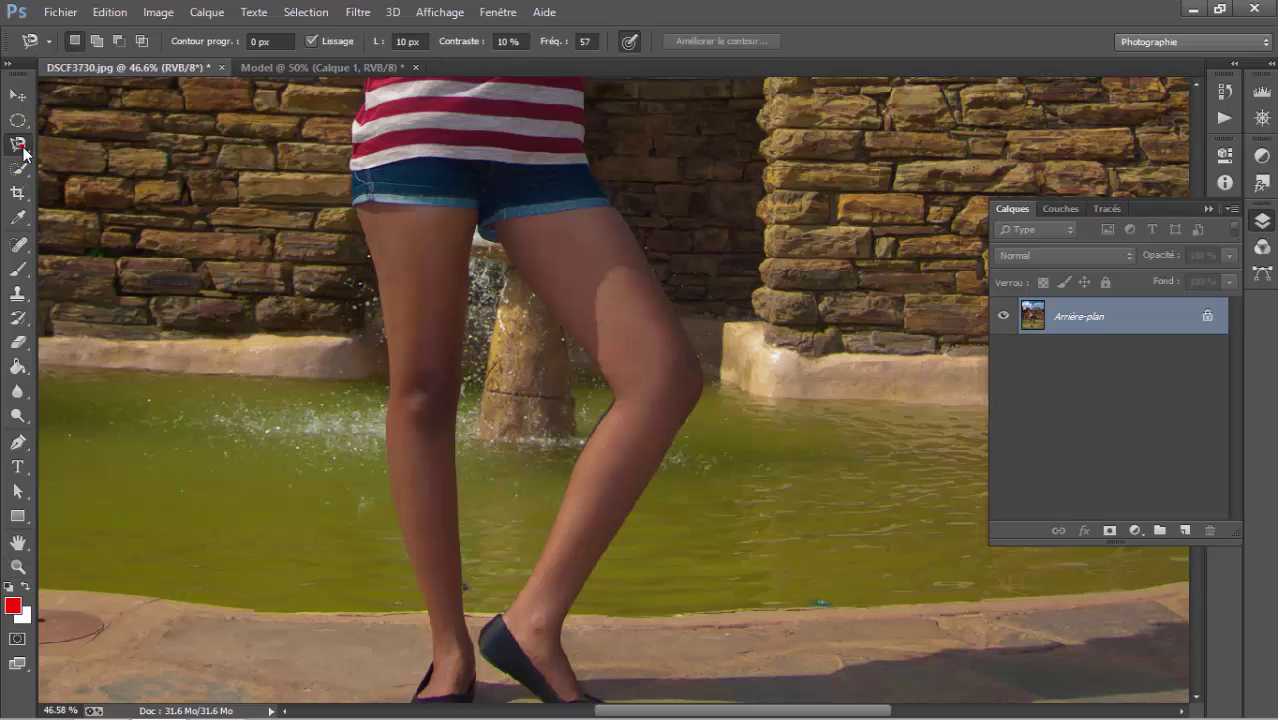
click(502, 243)
click(533, 289)
click(531, 288)
click(558, 326)
click(568, 340)
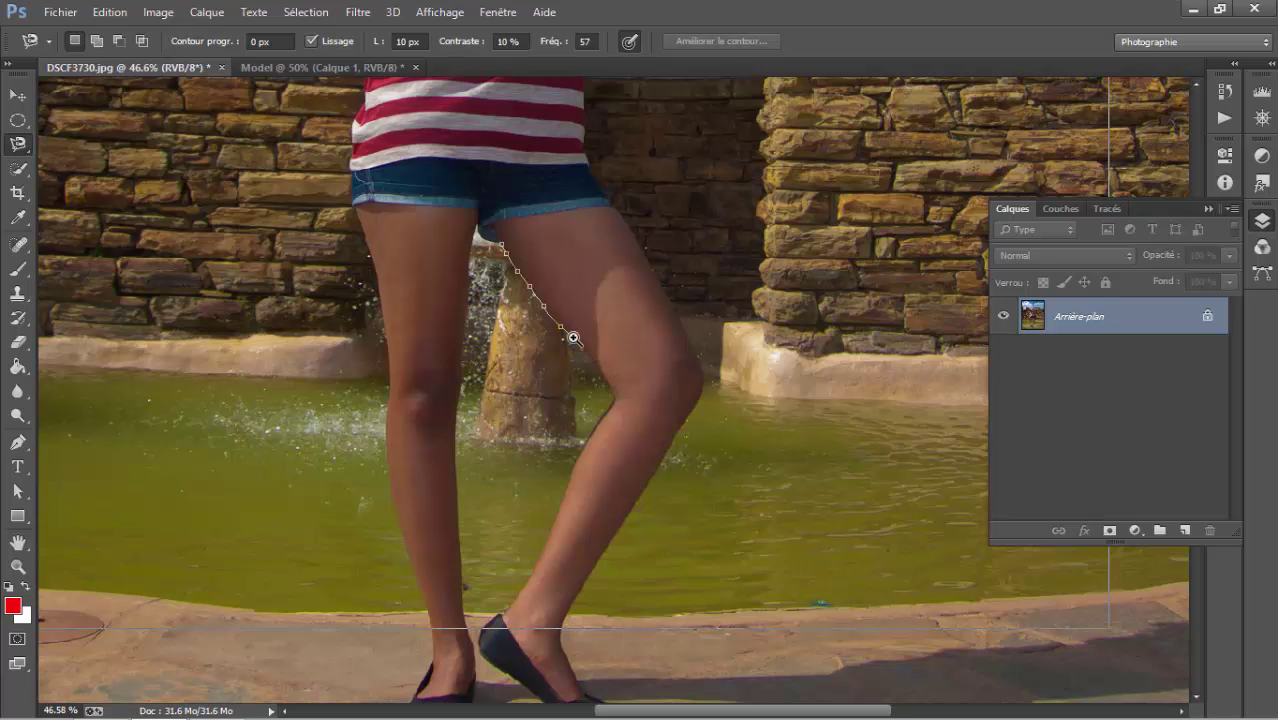
scroll(585, 350, up, 3)
scroll(585, 350, up, 2)
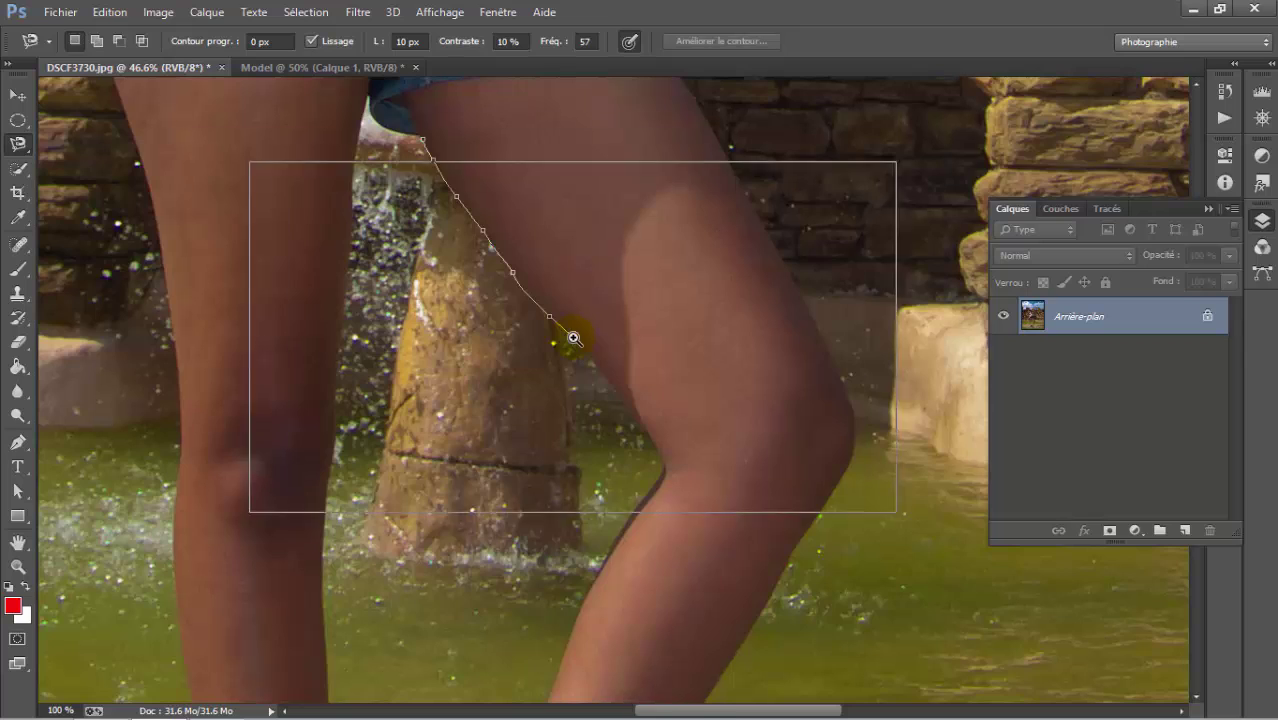
click(577, 340)
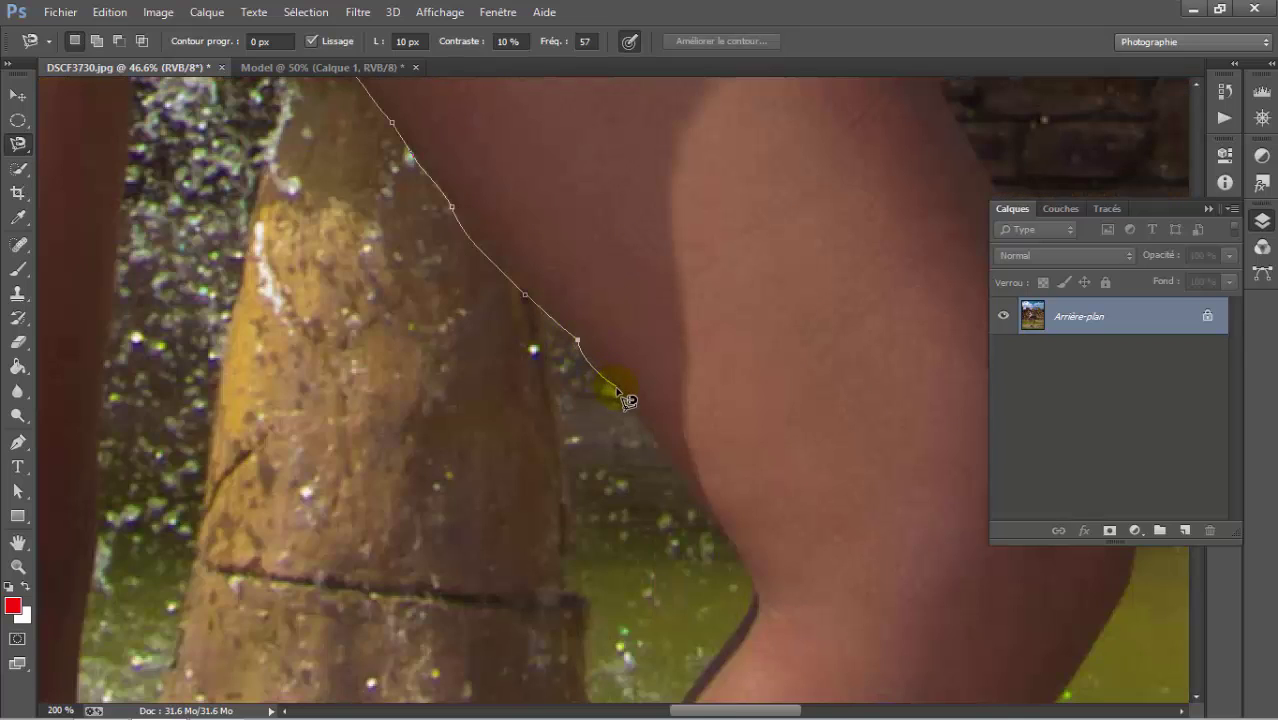
click(616, 390)
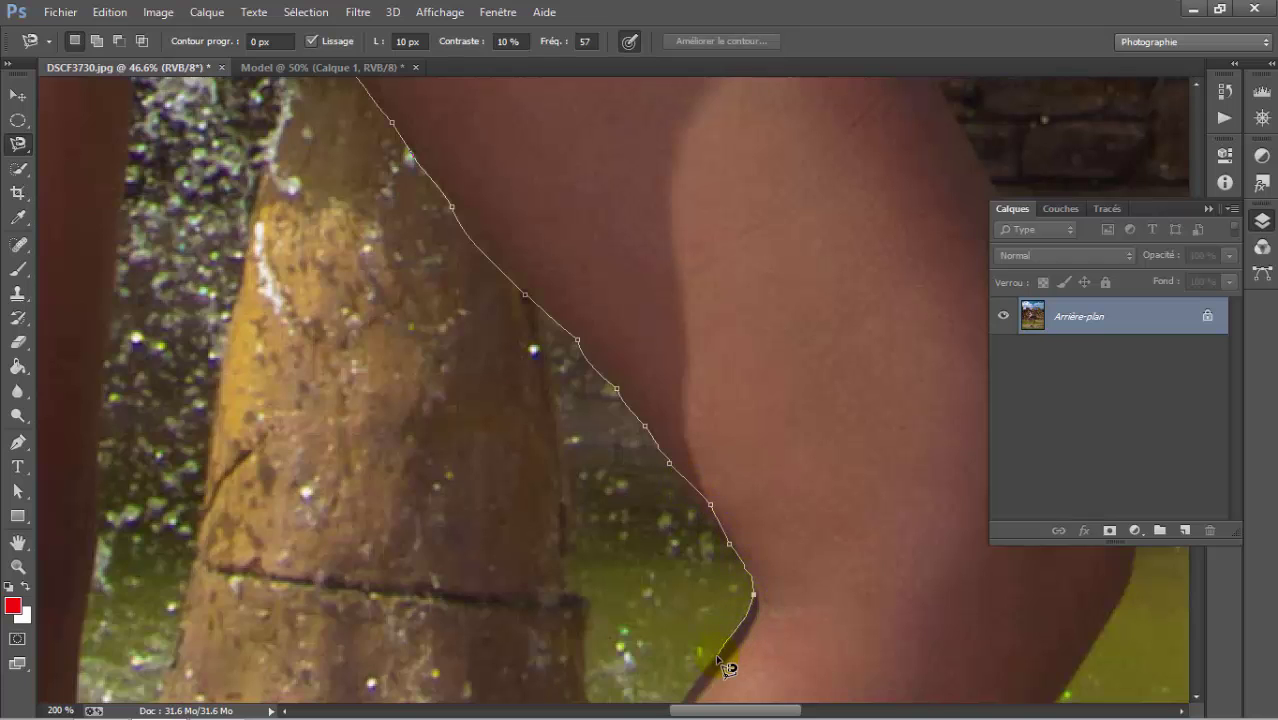
Step: Continue the Magnetic Lasso outline down the inner edge of the bent leg's calf to the top of the black shoe
mouse_move(716, 655)
mouse_down()
mouse_move(748, 438)
mouse_move(787, 348)
mouse_up()
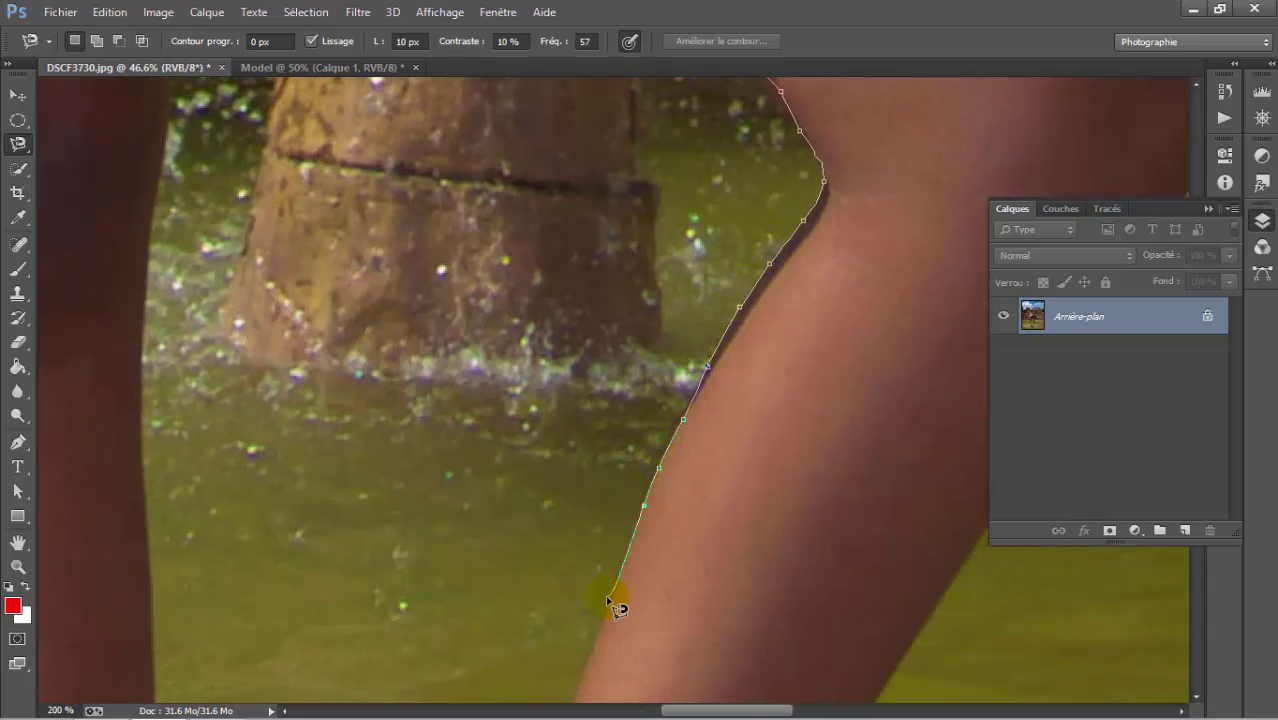
drag(587, 657, 682, 297)
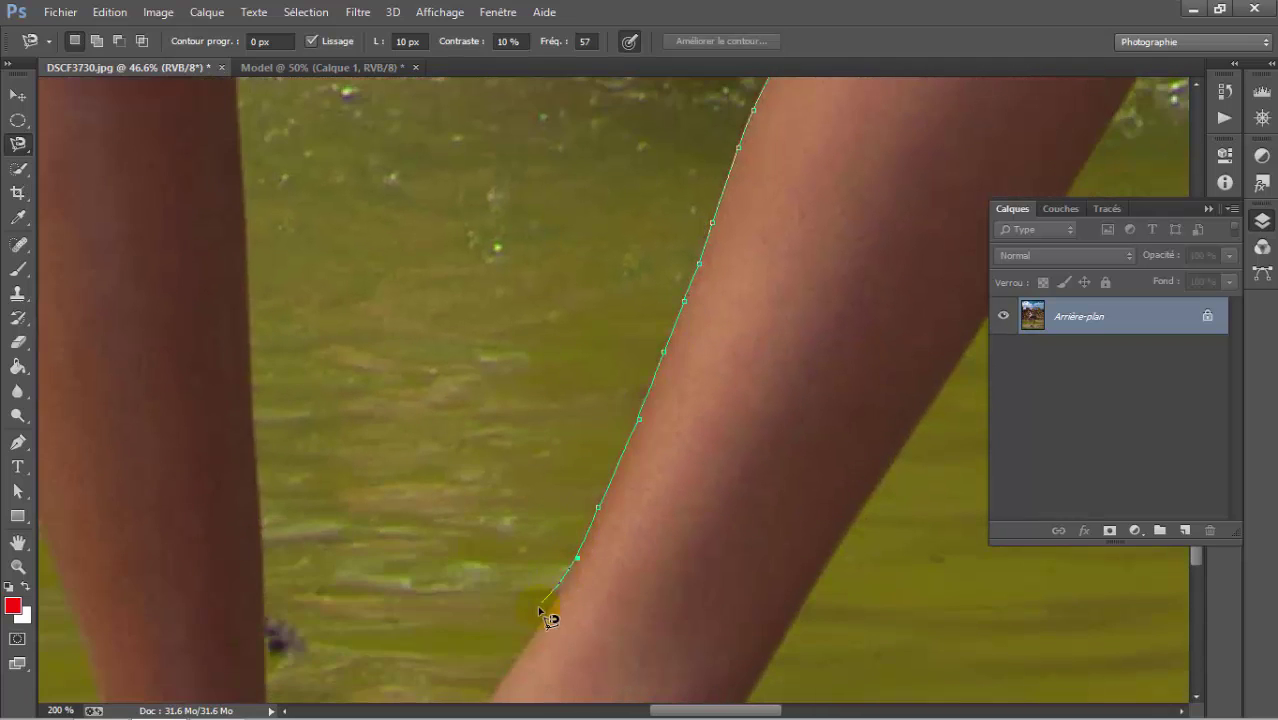
drag(487, 712, 483, 621)
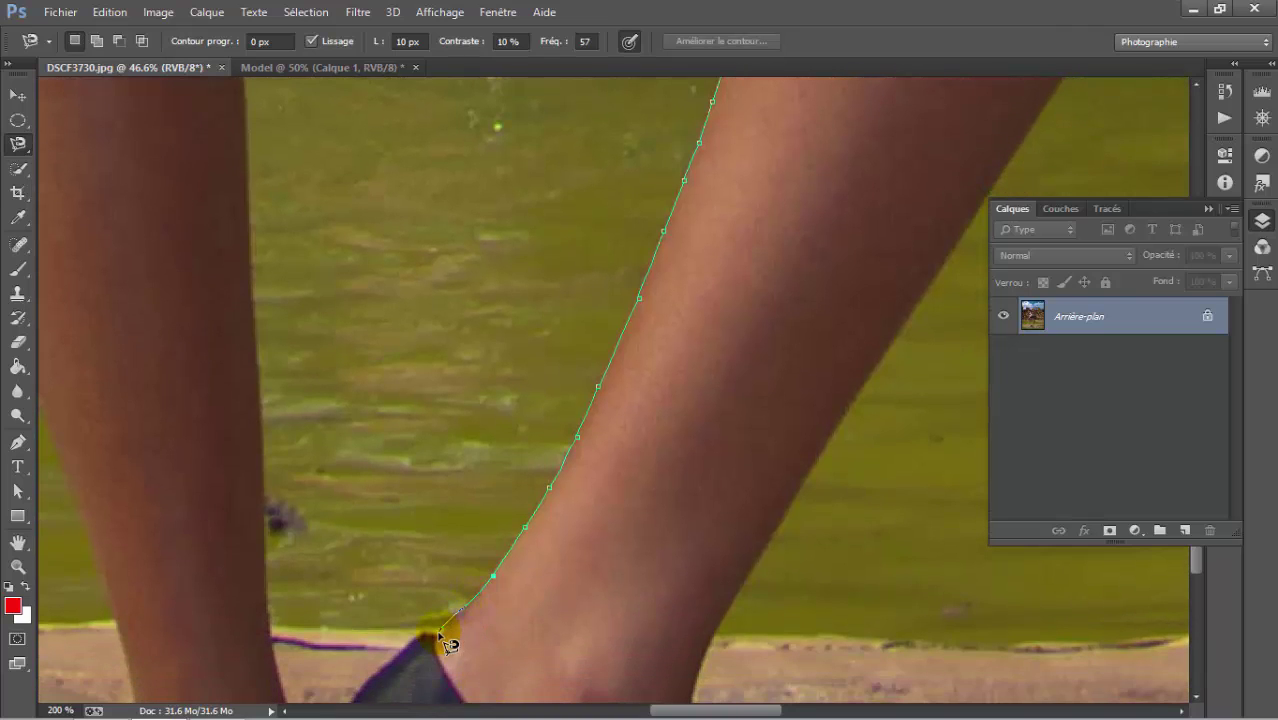
click(385, 666)
drag(378, 669, 474, 473)
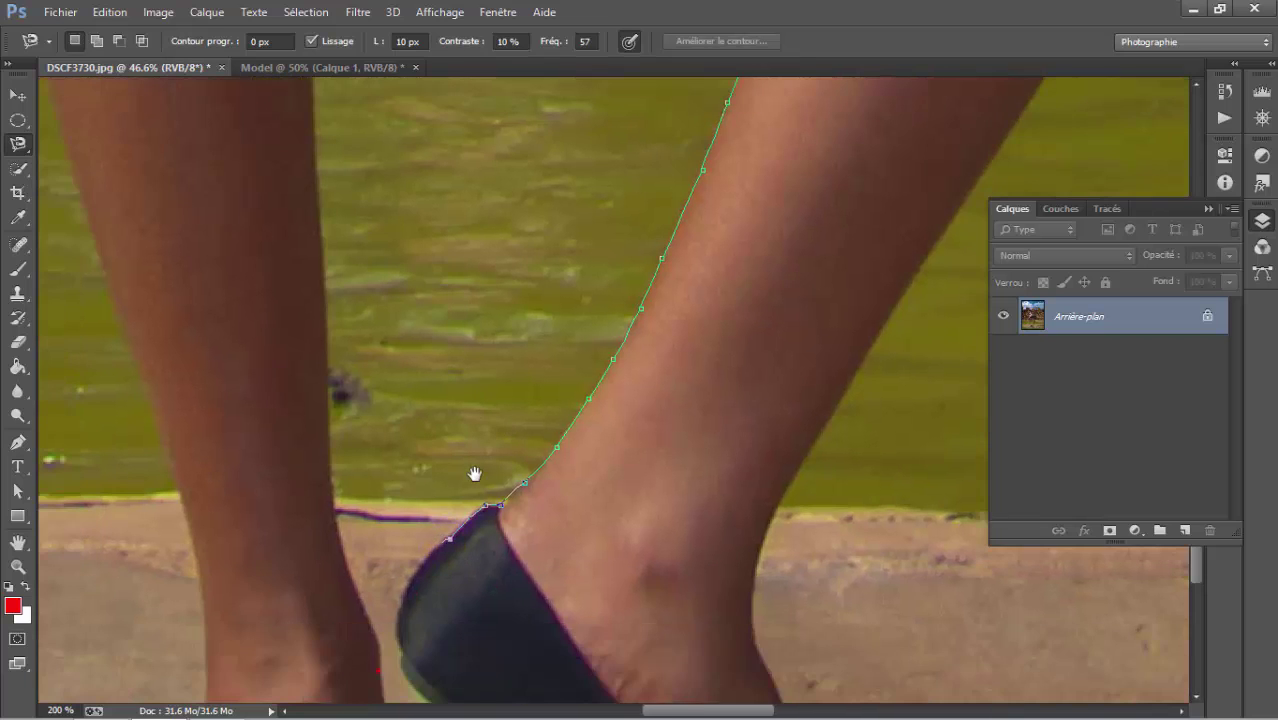
Step: Trace around the shoe, up the leg's outer edge and along the shorts hem, closing the selection at the inner-thigh starting point
mouse_move(440, 548)
mouse_down()
mouse_move(398, 603)
mouse_move(394, 648)
mouse_move(416, 686)
mouse_move(384, 365)
mouse_move(421, 418)
mouse_move(493, 443)
mouse_move(590, 541)
mouse_move(571, 496)
mouse_move(768, 667)
mouse_move(722, 652)
mouse_move(775, 670)
mouse_move(729, 615)
mouse_move(775, 698)
mouse_move(750, 658)
mouse_move(920, 684)
mouse_move(1017, 652)
mouse_move(995, 605)
mouse_move(828, 527)
mouse_move(738, 330)
mouse_move(733, 265)
mouse_move(757, 190)
mouse_move(662, 495)
mouse_move(733, 428)
mouse_move(822, 250)
mouse_up()
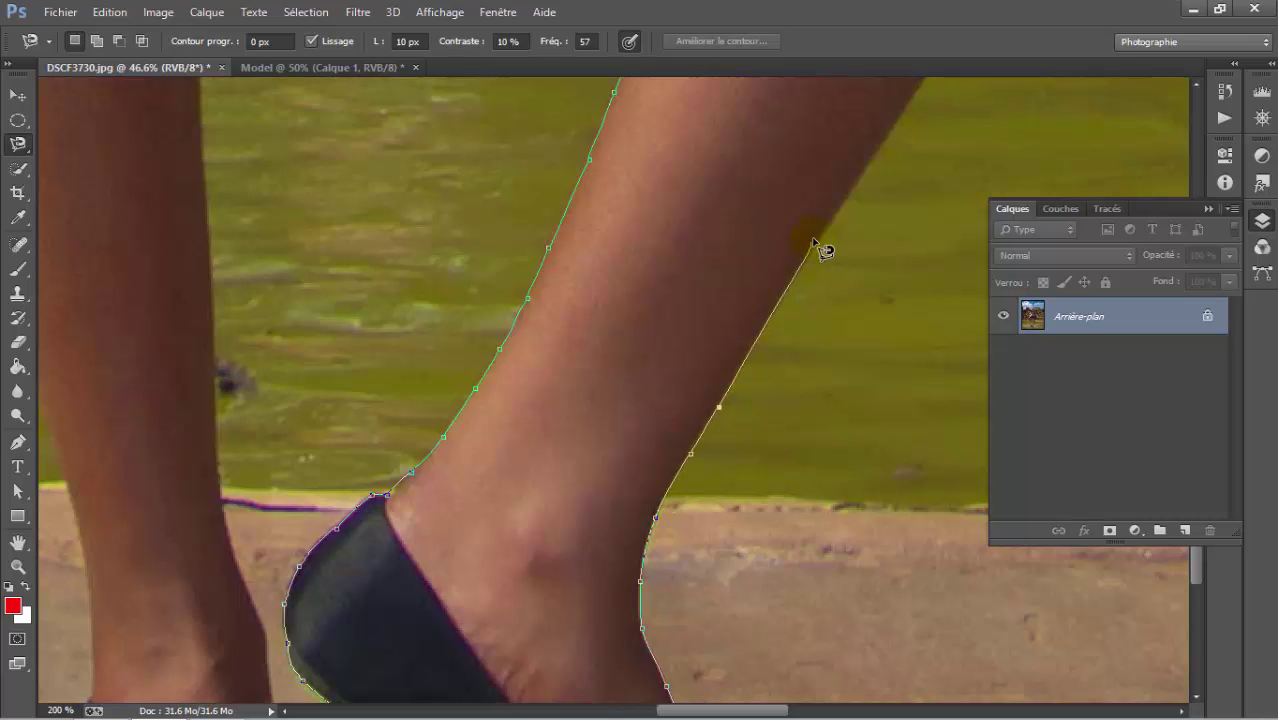
mouse_move(882, 143)
mouse_down()
mouse_move(695, 590)
mouse_move(758, 517)
mouse_move(940, 208)
mouse_move(958, 148)
mouse_move(705, 546)
mouse_move(750, 531)
mouse_move(779, 491)
mouse_move(818, 398)
mouse_move(824, 320)
mouse_move(765, 205)
mouse_move(836, 514)
mouse_move(639, 108)
mouse_move(725, 368)
mouse_up()
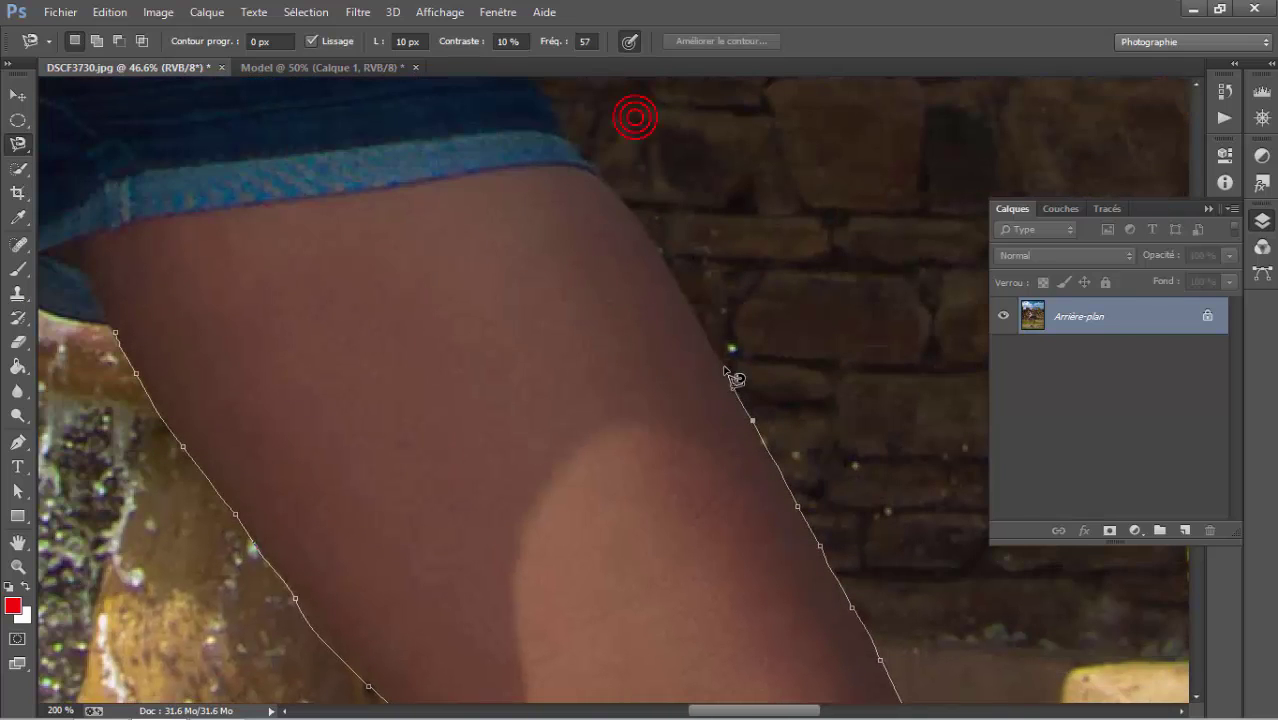
mouse_move(630, 114)
mouse_down()
mouse_move(685, 294)
mouse_move(583, 170)
mouse_move(462, 171)
mouse_move(47, 252)
mouse_move(94, 292)
mouse_move(82, 270)
mouse_move(110, 330)
mouse_move(104, 312)
mouse_move(266, 425)
mouse_up()
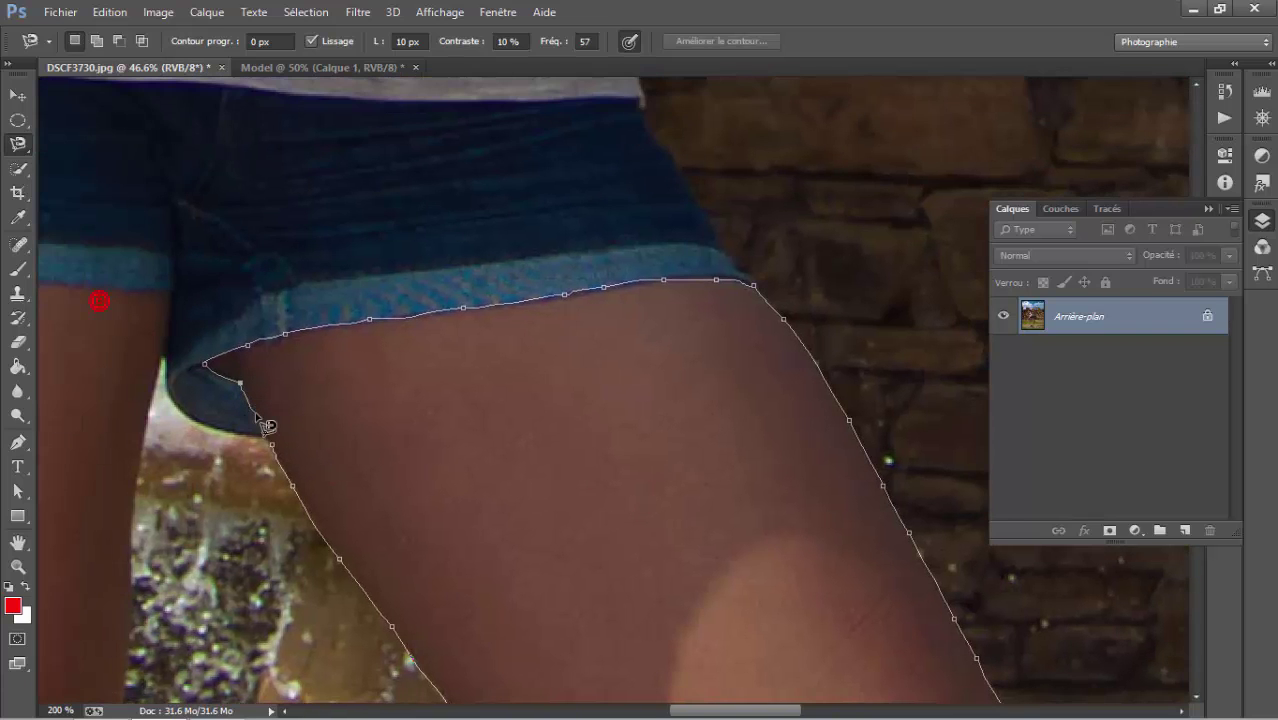
click(257, 414)
click(265, 438)
click(274, 446)
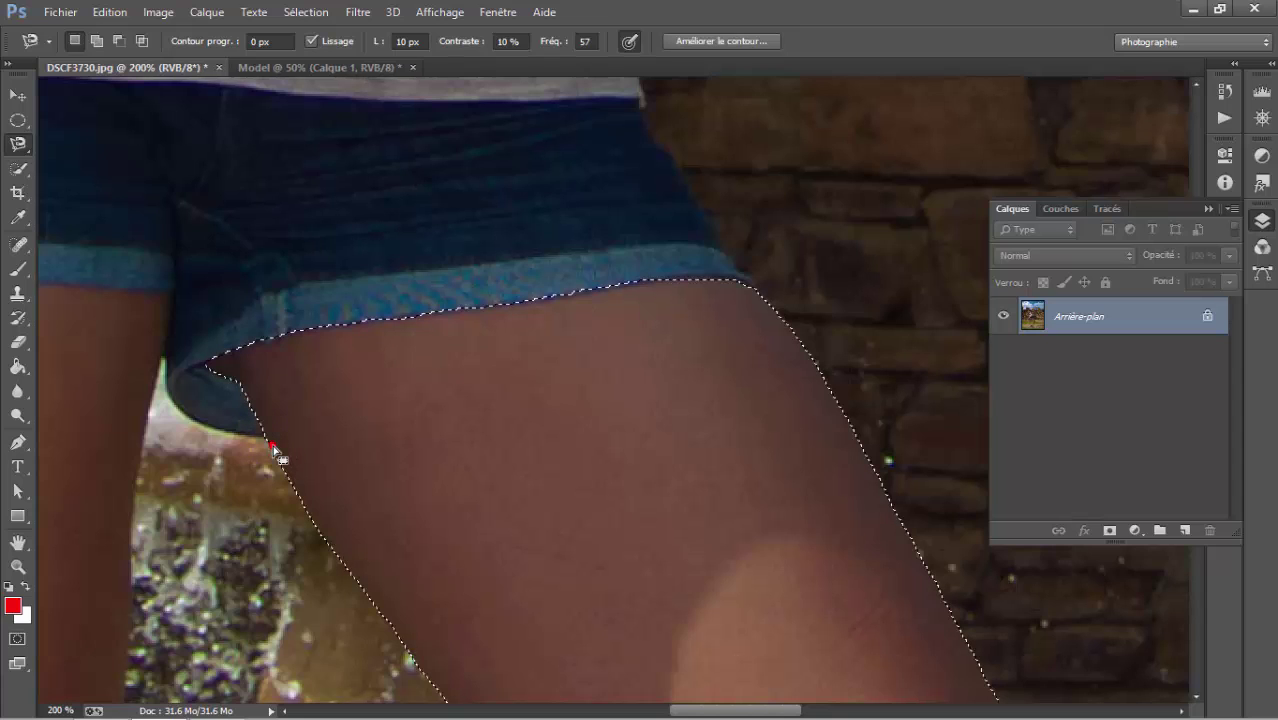
click(273, 446)
Step: Copy the selected leg onto a new layer and check the cutout by hiding and showing the Arrière-plan layer
key(ctrl+minus)
key(ctrl+minus)
key(ctrl+minus)
key(ctrl+minus)
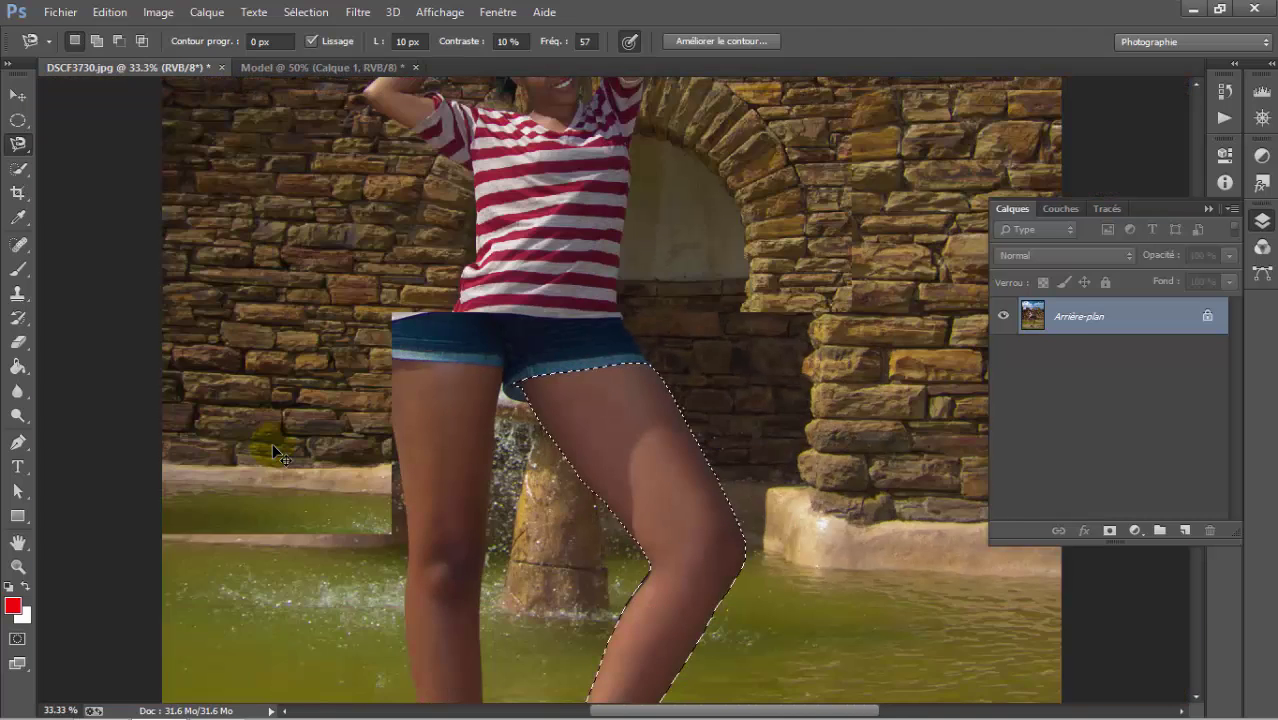
key(ctrl+minus)
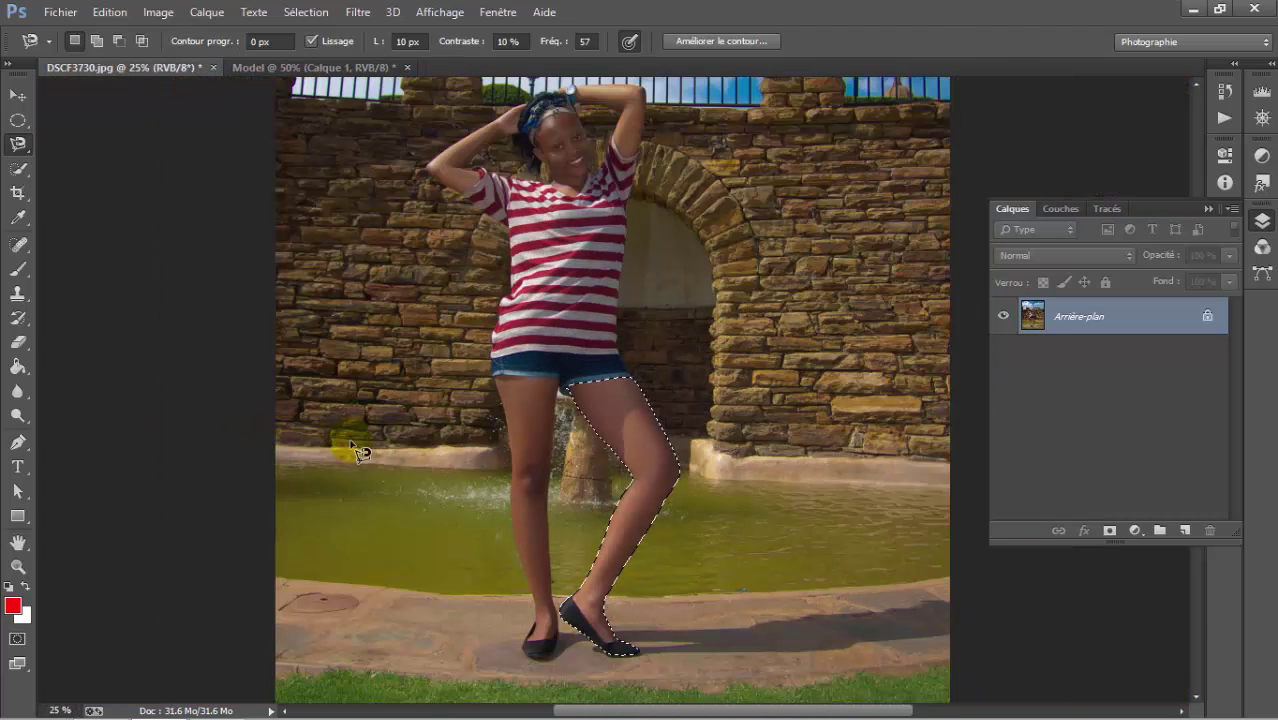
click(112, 13)
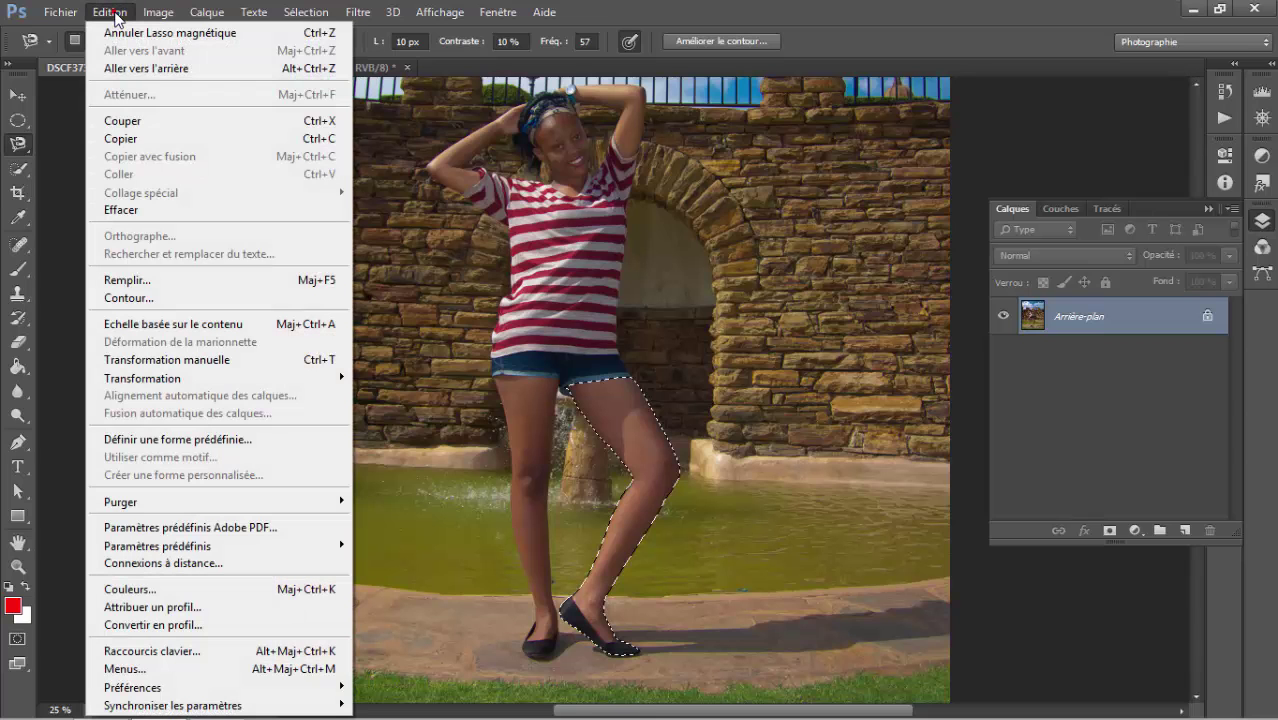
click(138, 137)
click(110, 13)
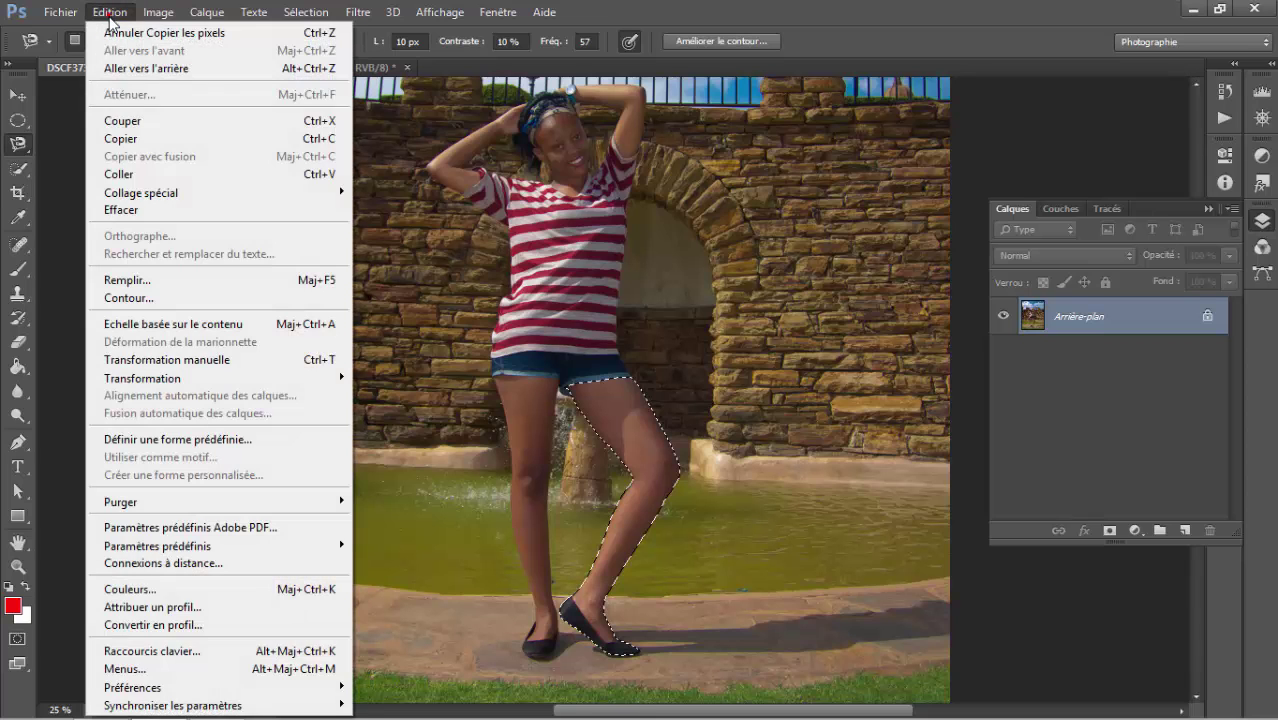
click(150, 174)
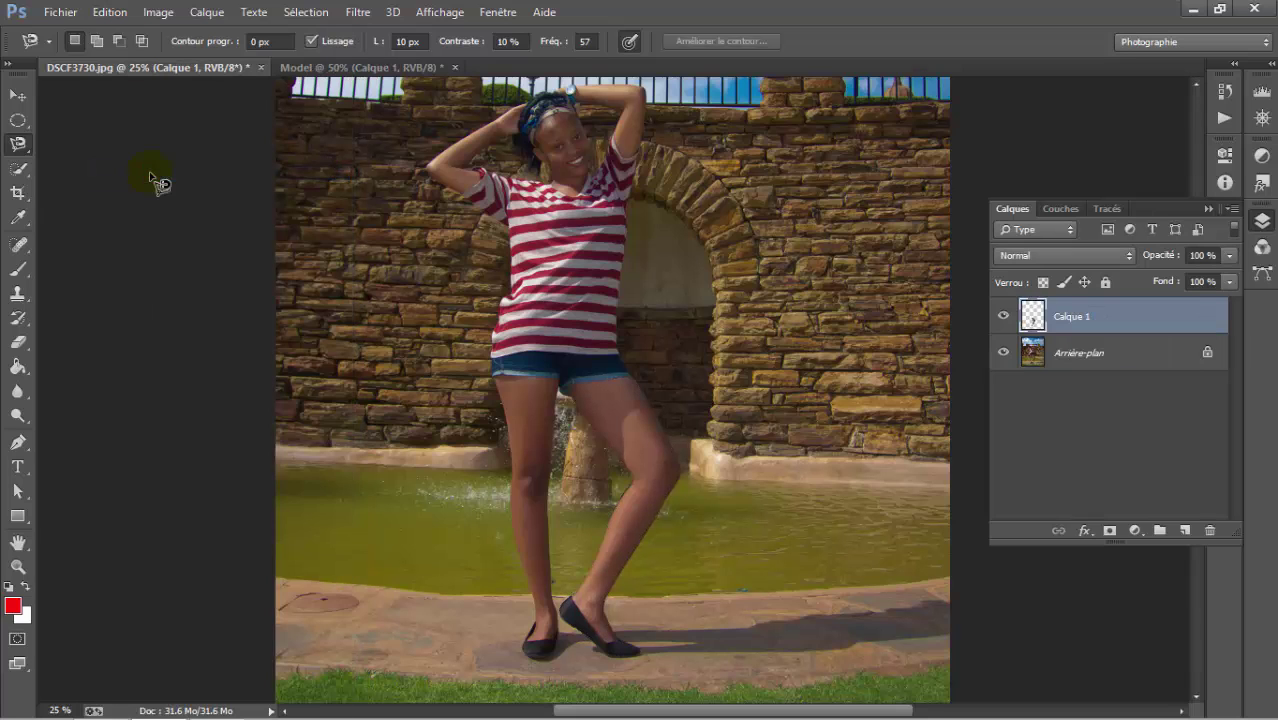
click(1003, 351)
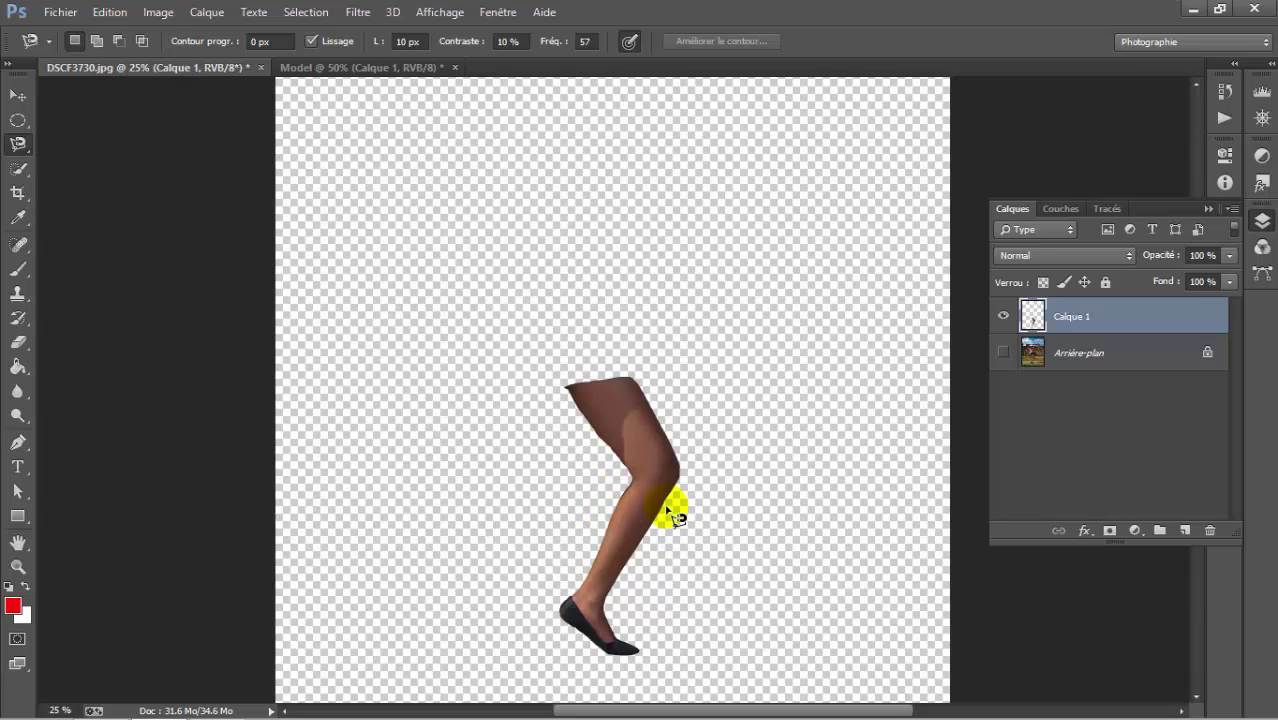
click(1003, 352)
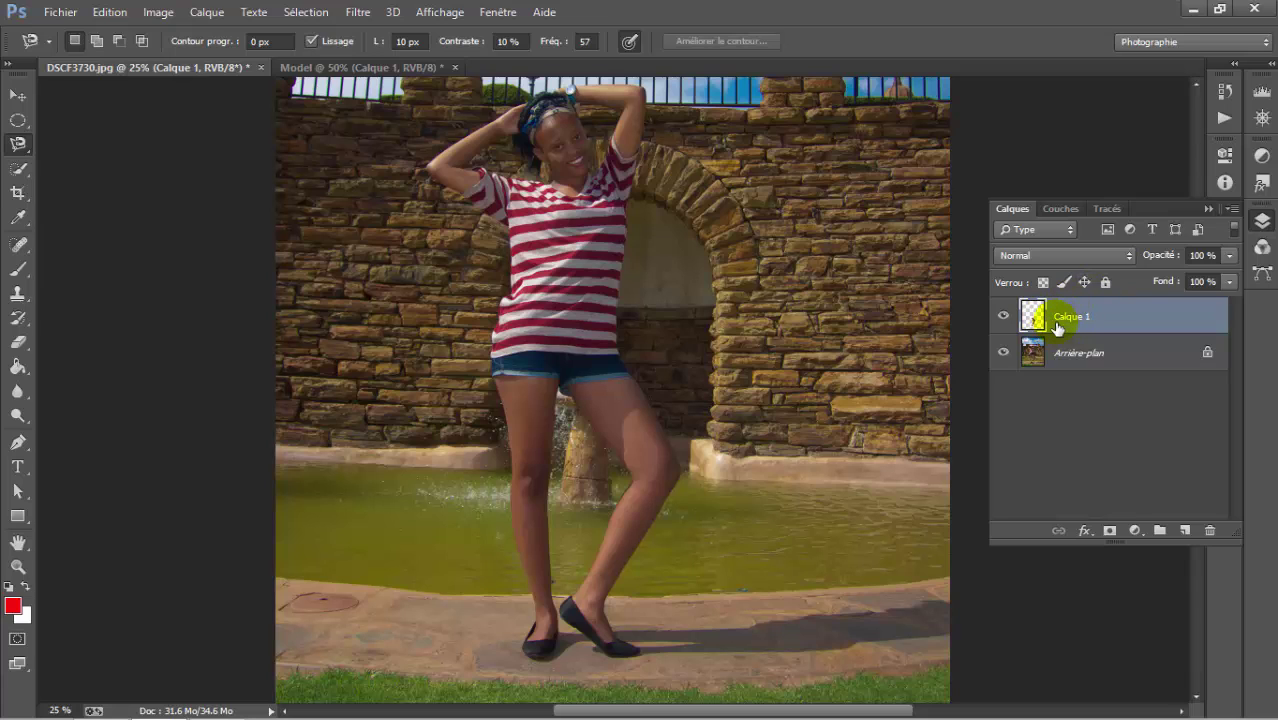
Step: Try the blend mode Densité couleur - on Calque 1 and cycle onward through Lumière tamisée, Lumière linéaire and Division
click(1048, 256)
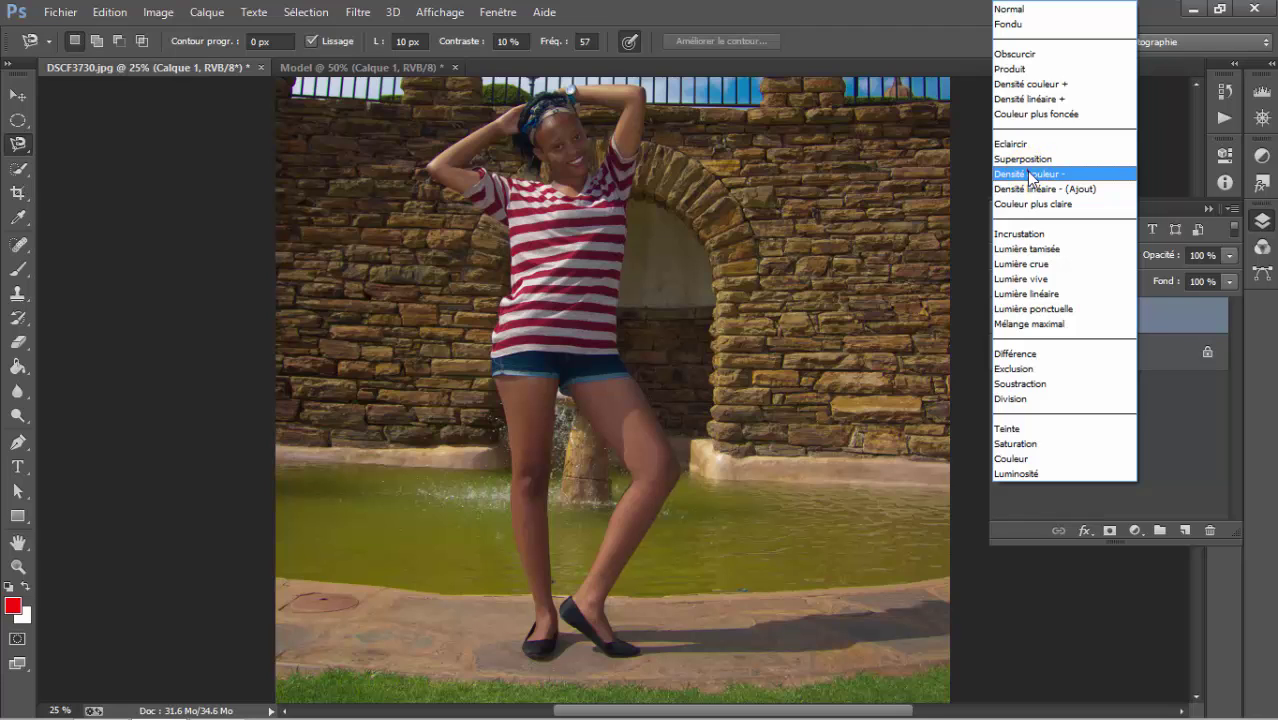
click(1030, 175)
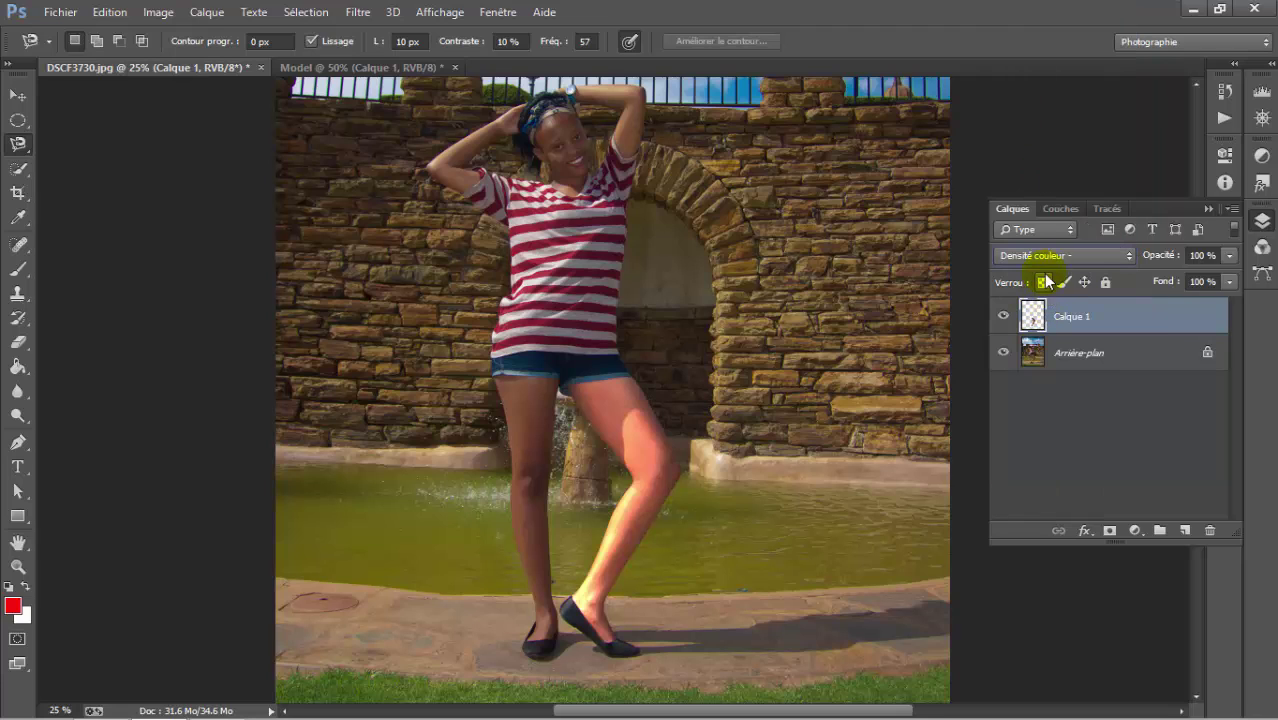
key(Down)
key(Down)
key(Down)
key(Down)
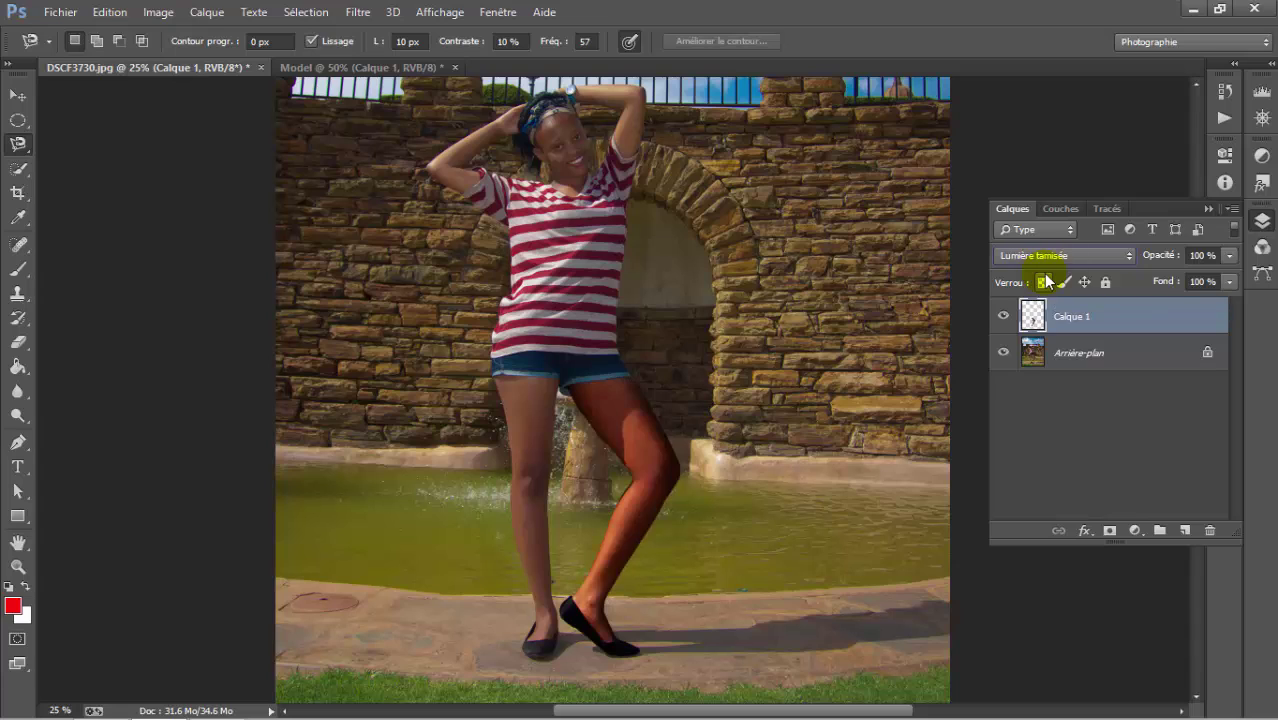
key(Down)
key(Down)
key(Down)
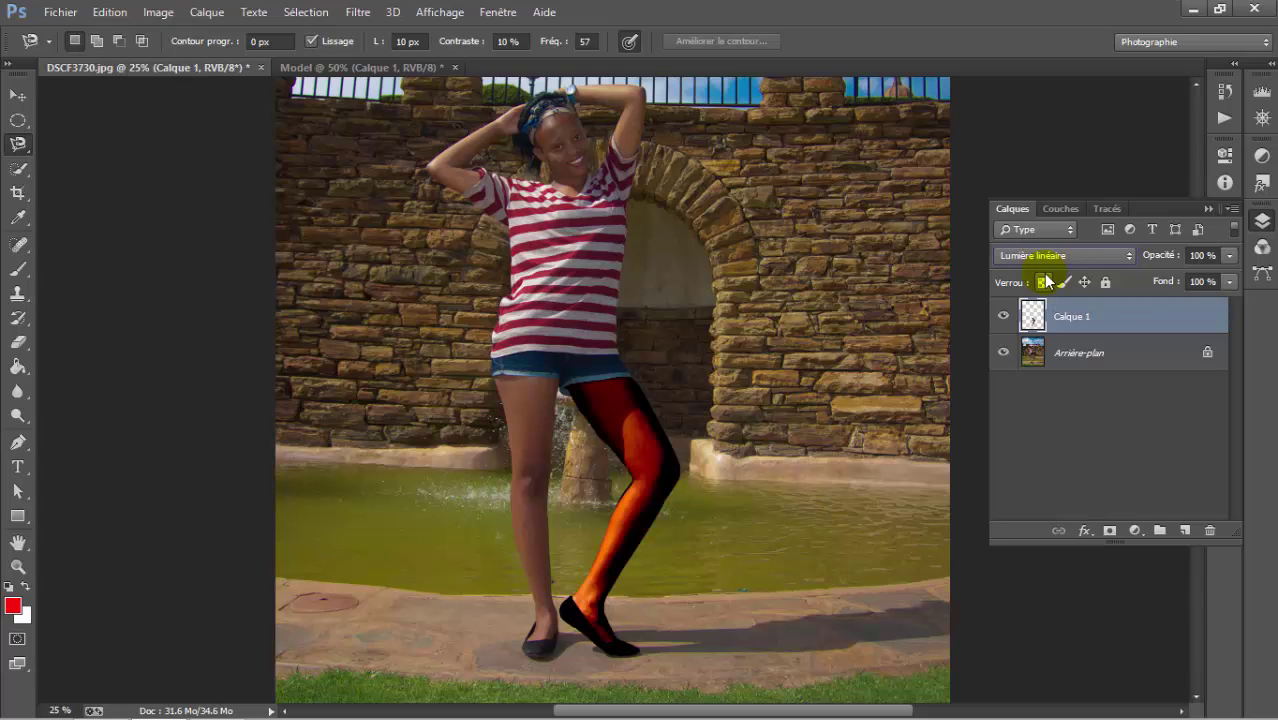
key(Down)
key(Down)
key(Down)
key(Down)
key(Down)
key(Down)
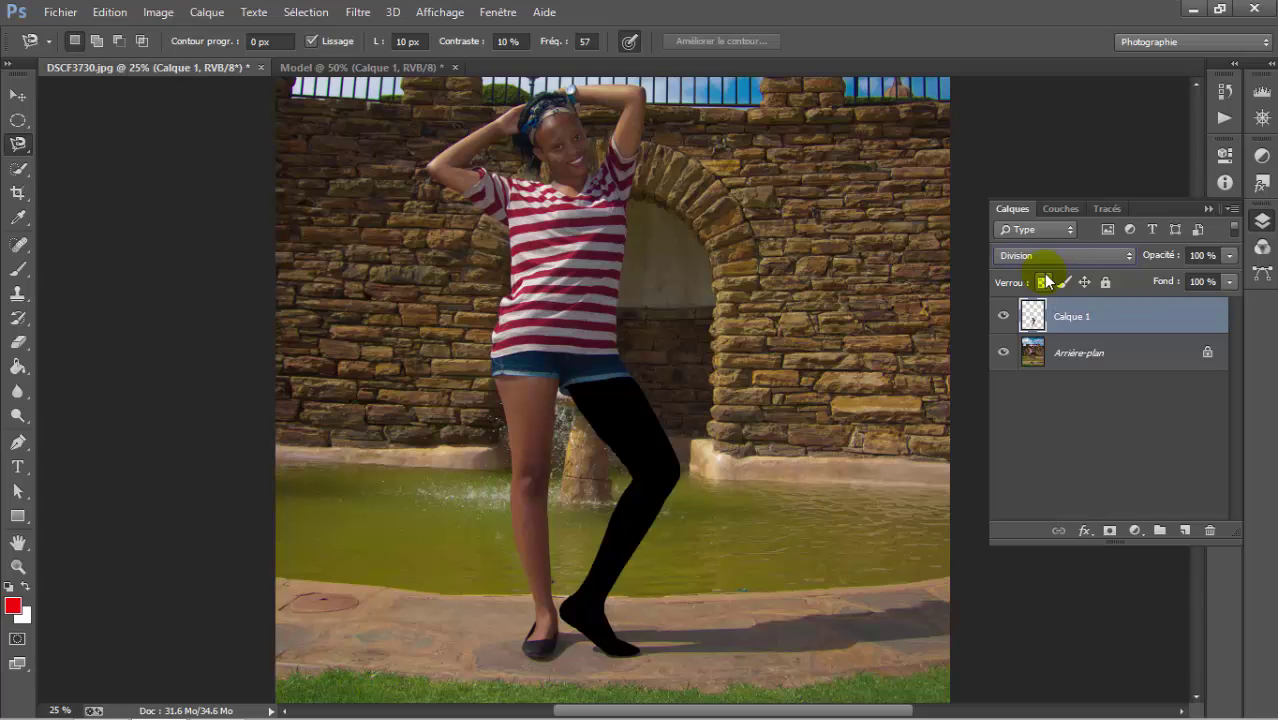
Step: Try the blend modes Mélange maximal, Densité couleur -, Densité couleur + and Obscurcir on the leg layer
click(1036, 255)
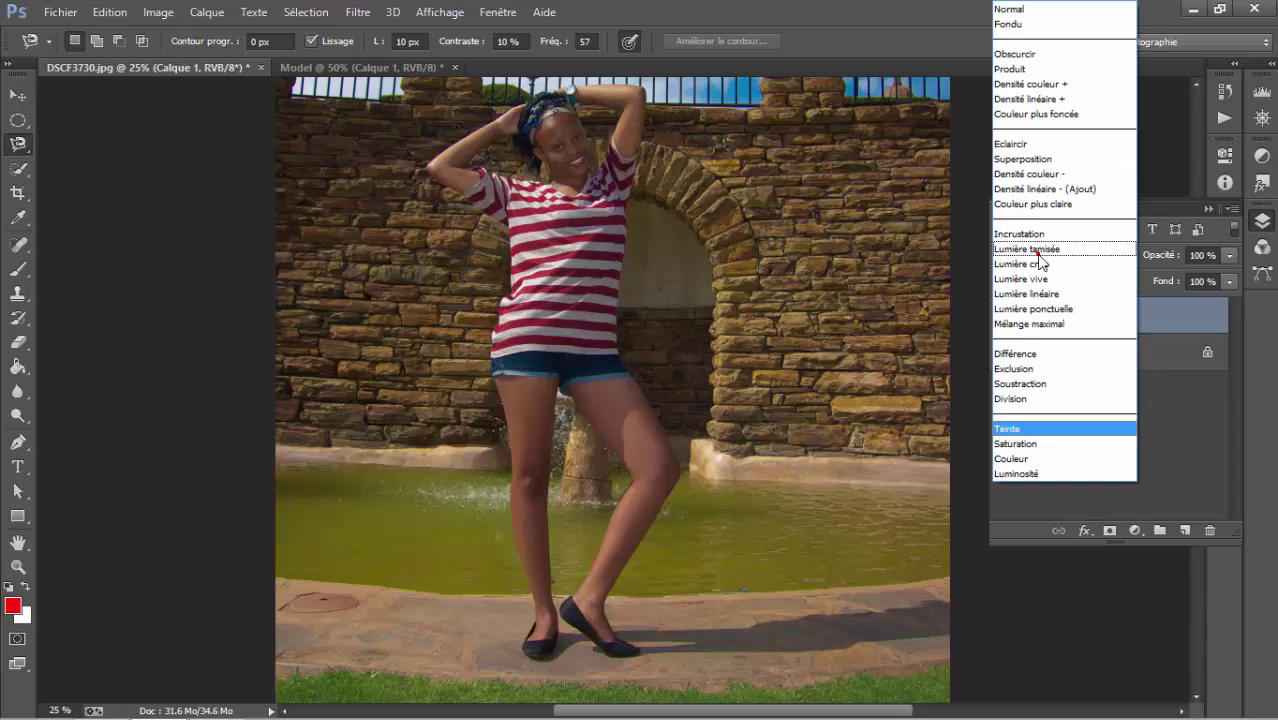
click(1022, 326)
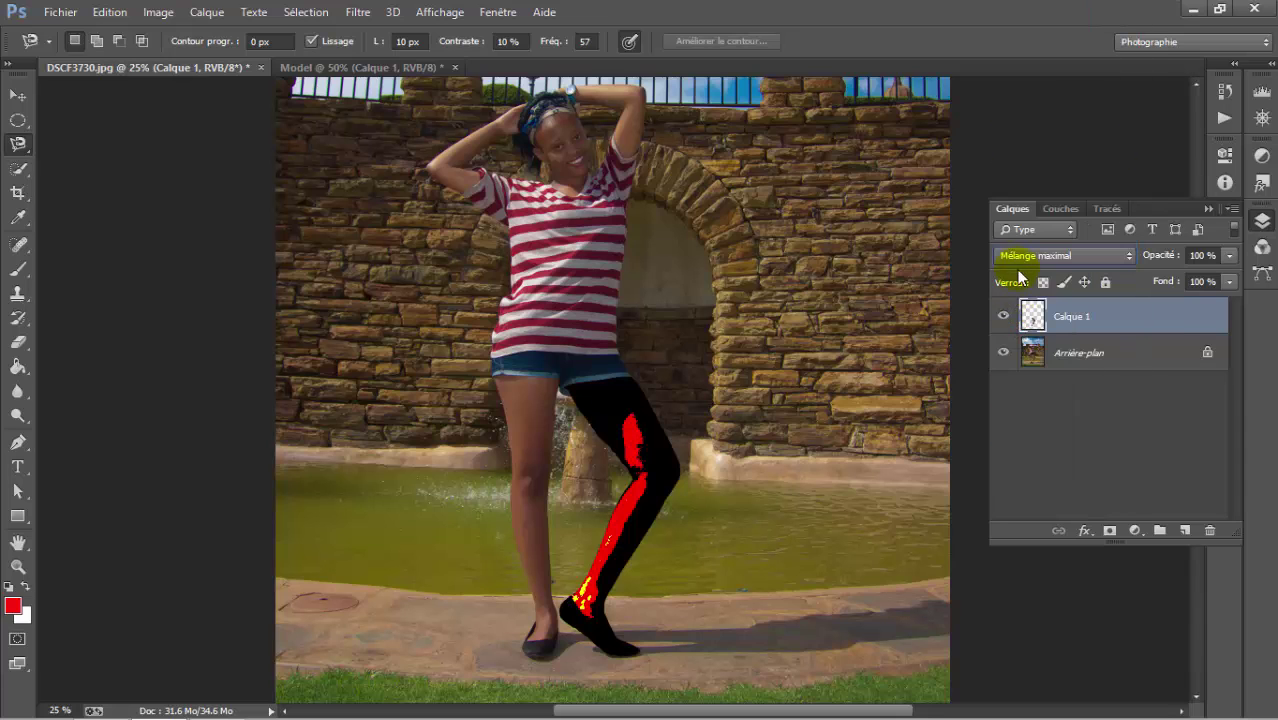
click(1018, 257)
click(1032, 174)
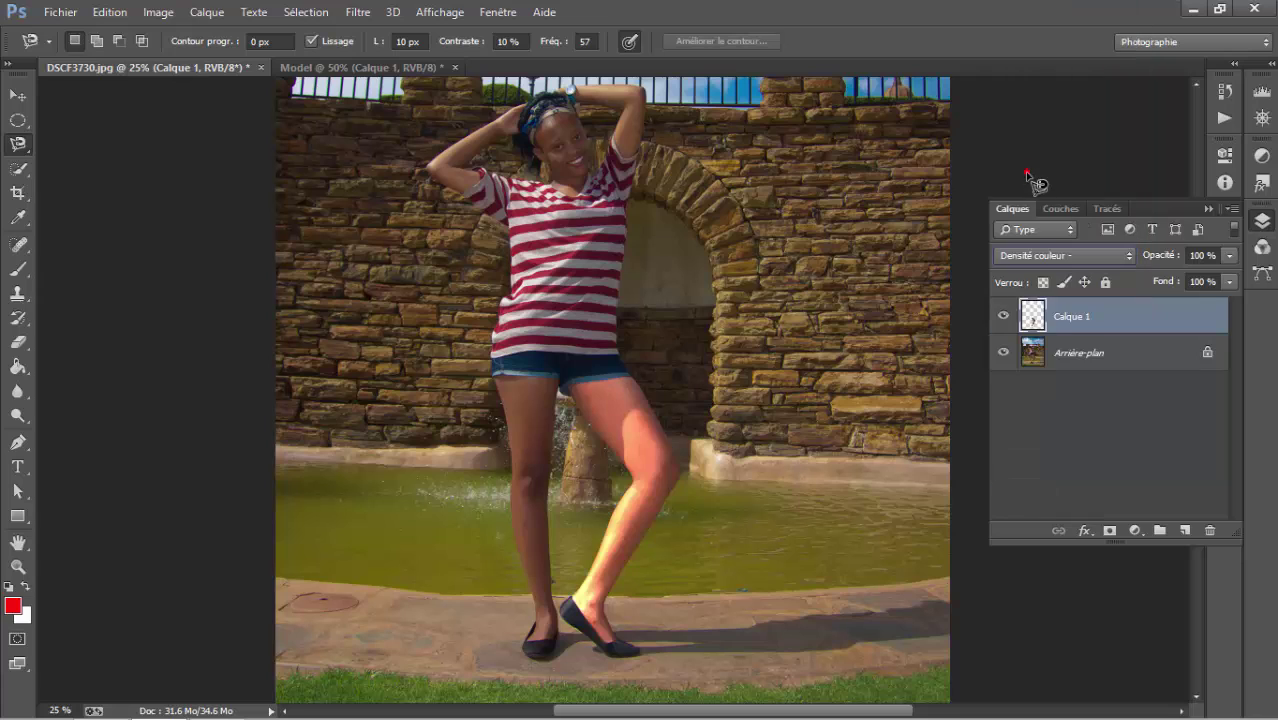
click(1030, 260)
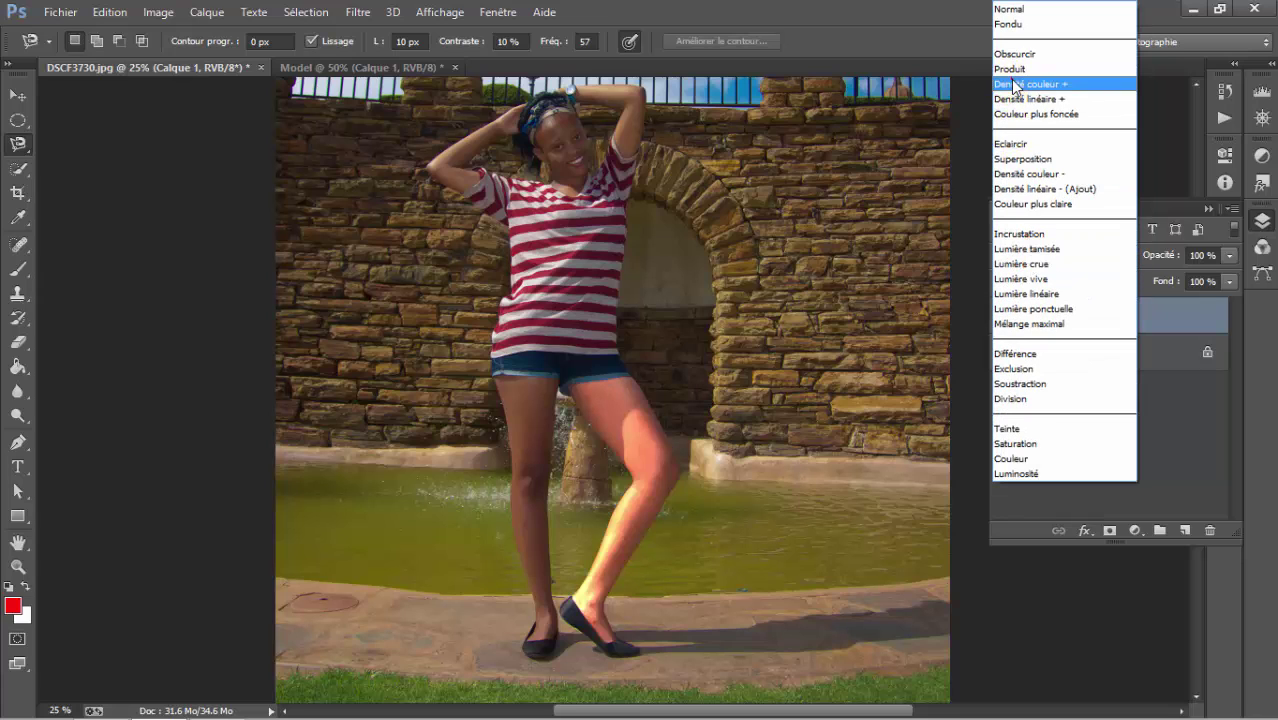
click(1012, 84)
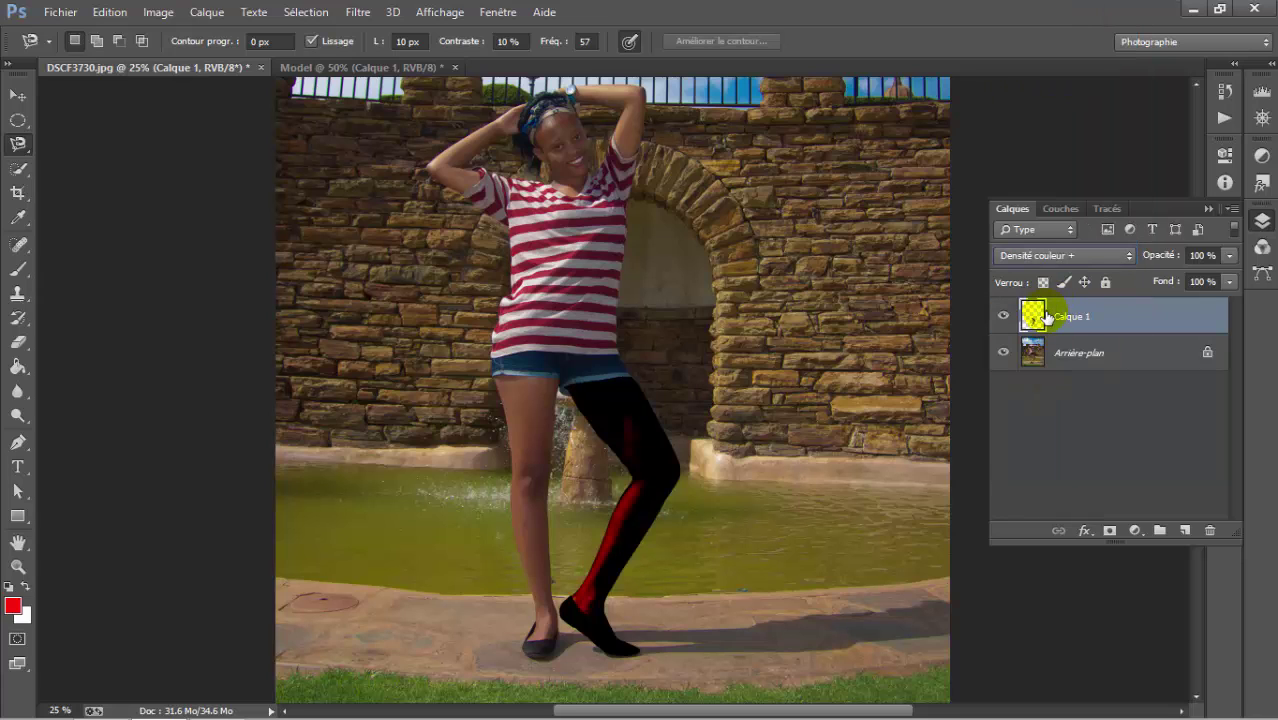
click(1040, 257)
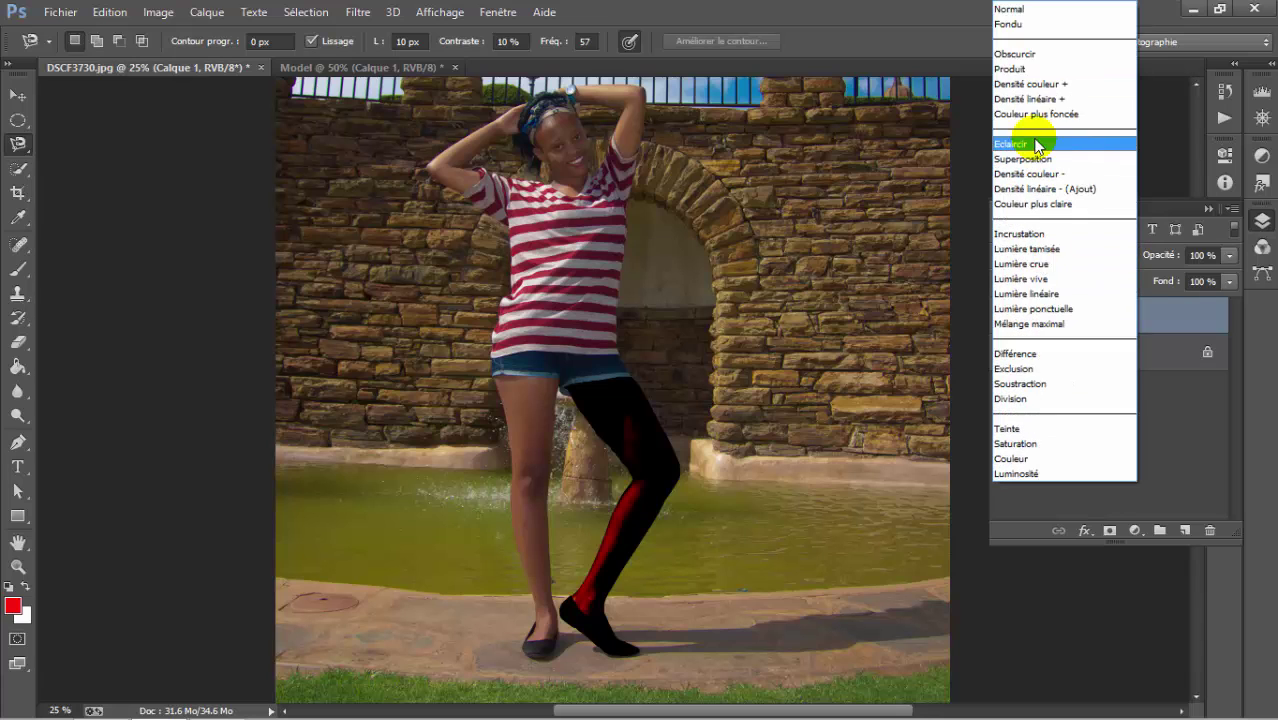
click(1012, 55)
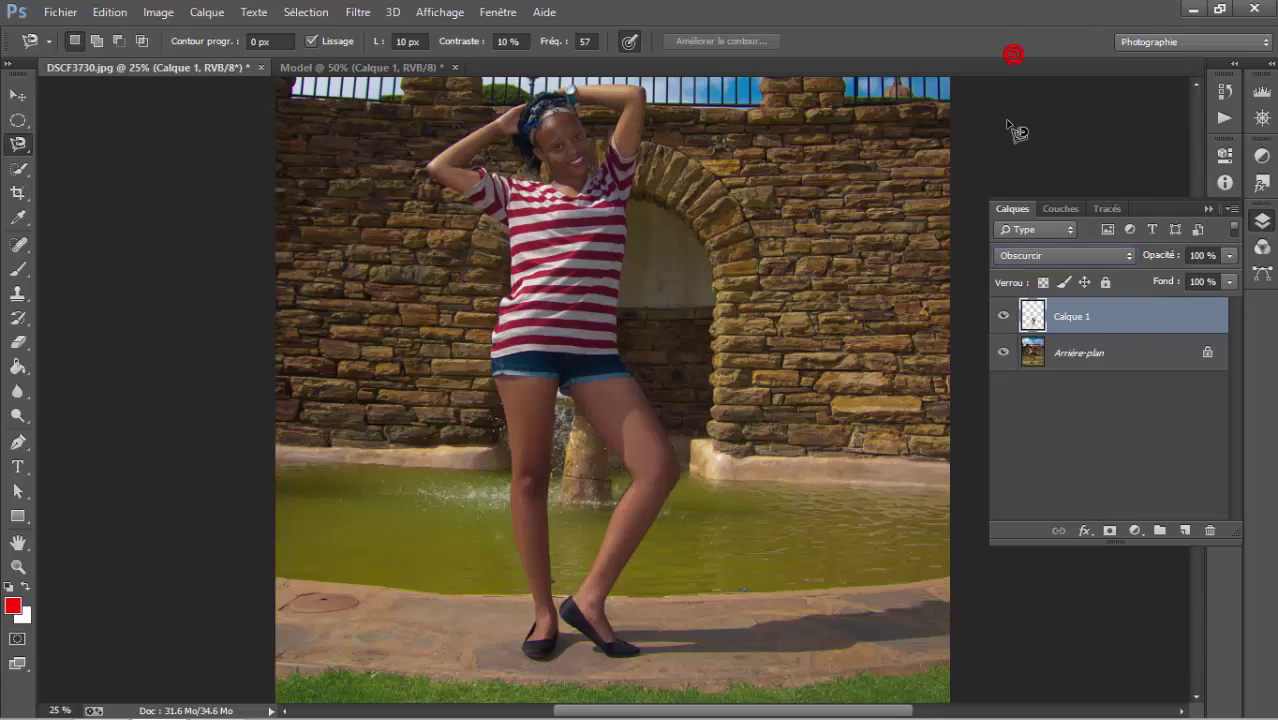
Step: Set the blend mode of Calque 1 to Incrustation
click(1036, 260)
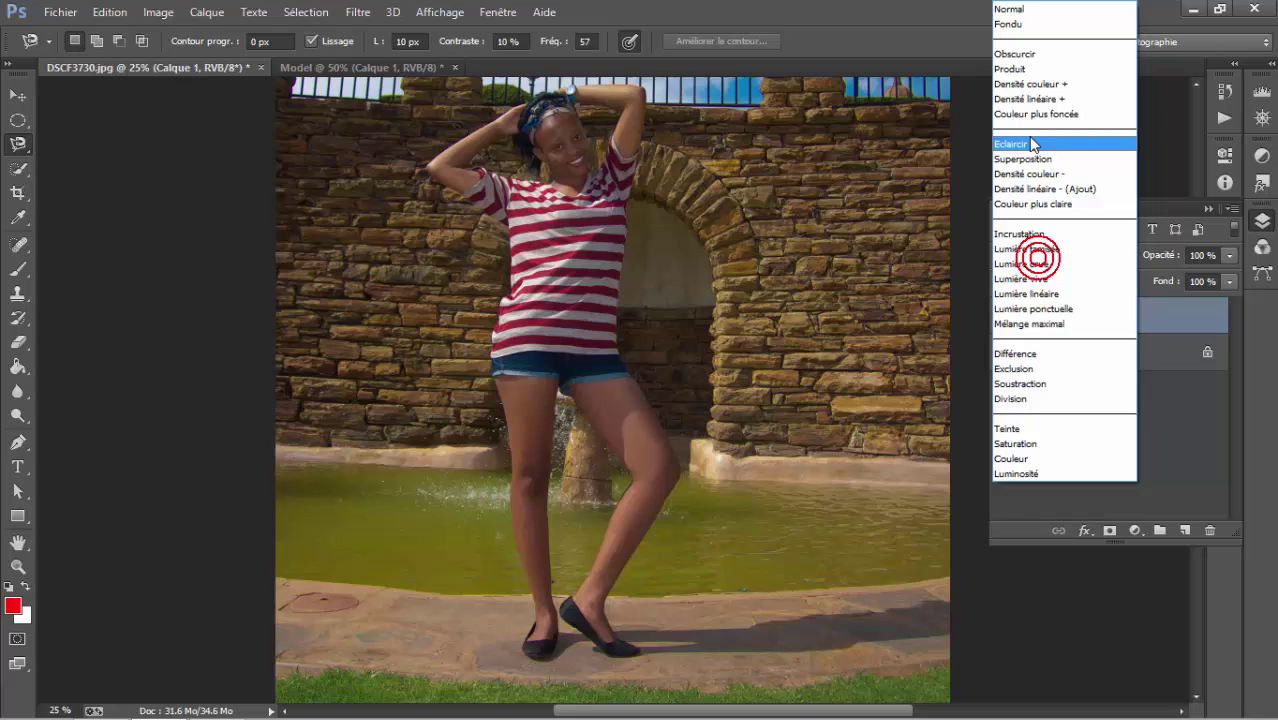
click(1022, 233)
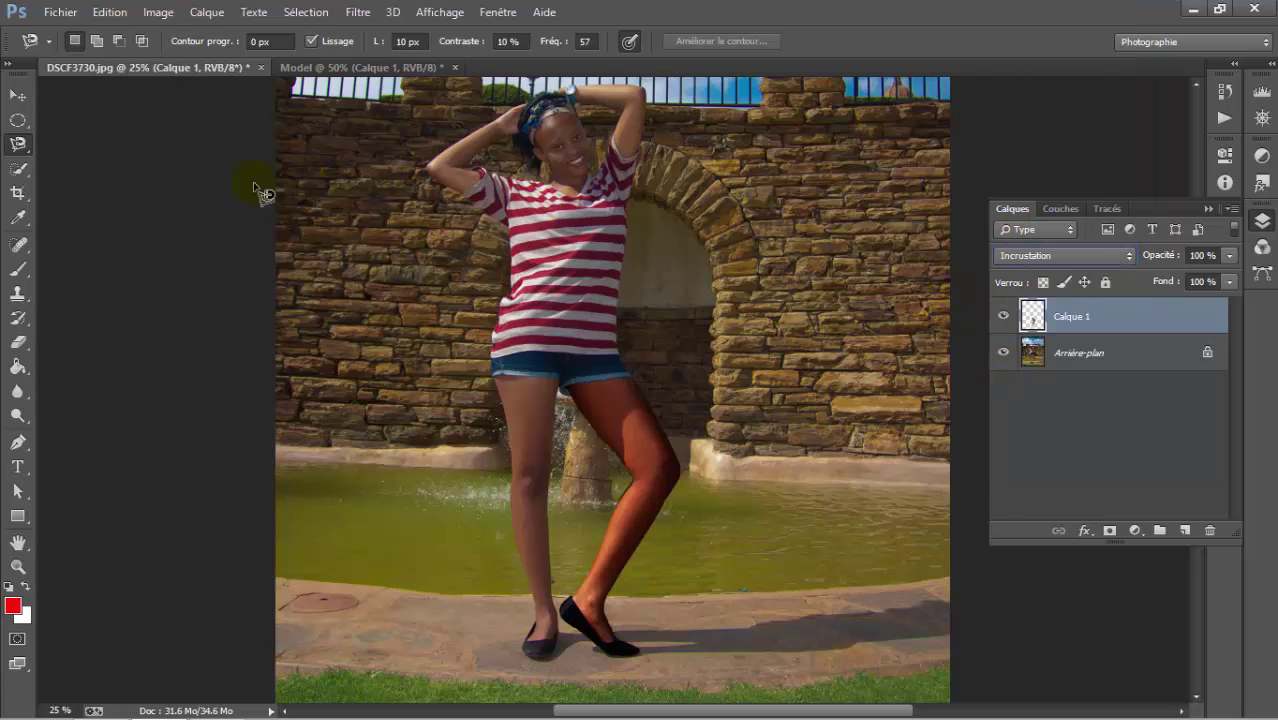
Step: Outline the edge of the woman's striped sleeve with the Polygonal Lasso, close the selection and deselect it
click(17, 148)
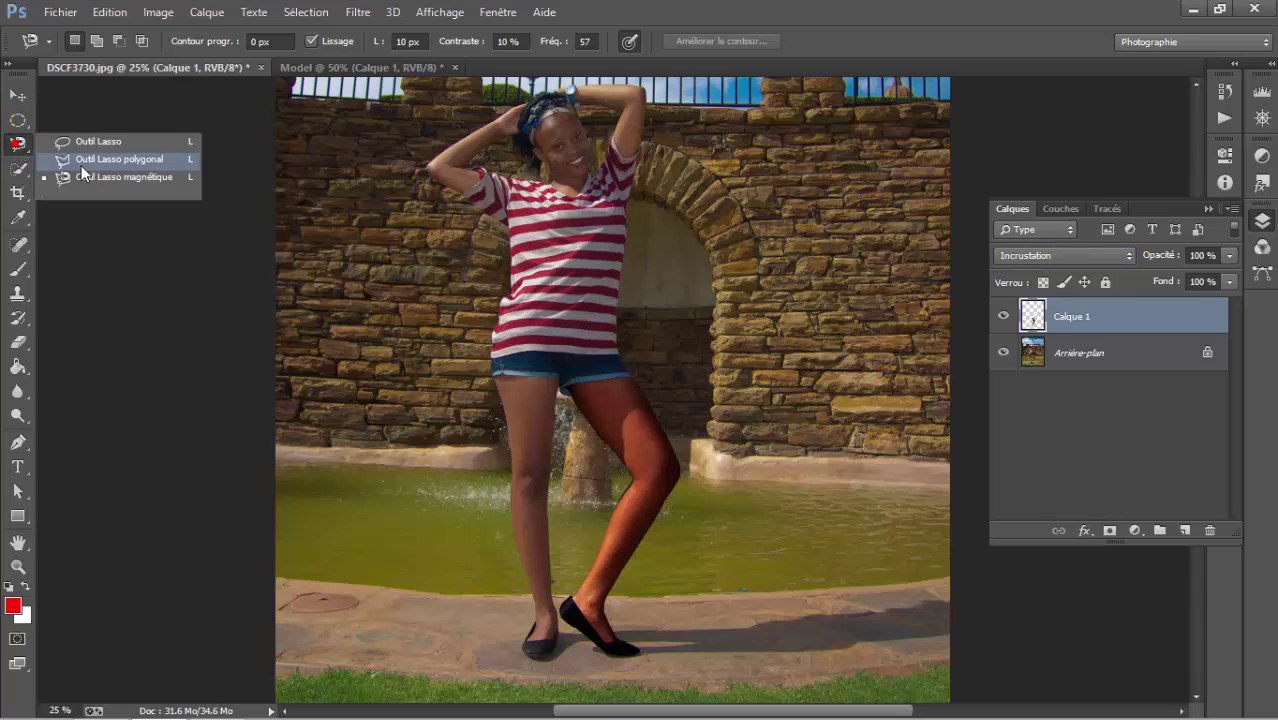
click(82, 164)
click(515, 235)
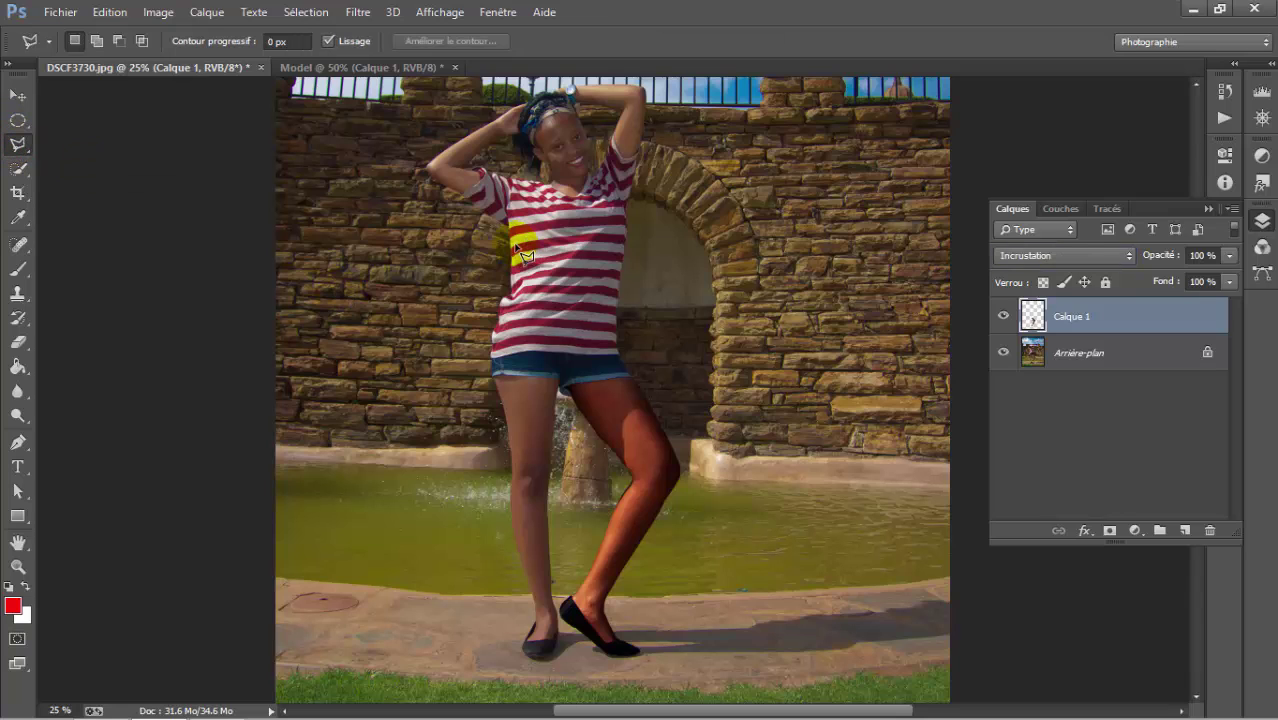
click(458, 195)
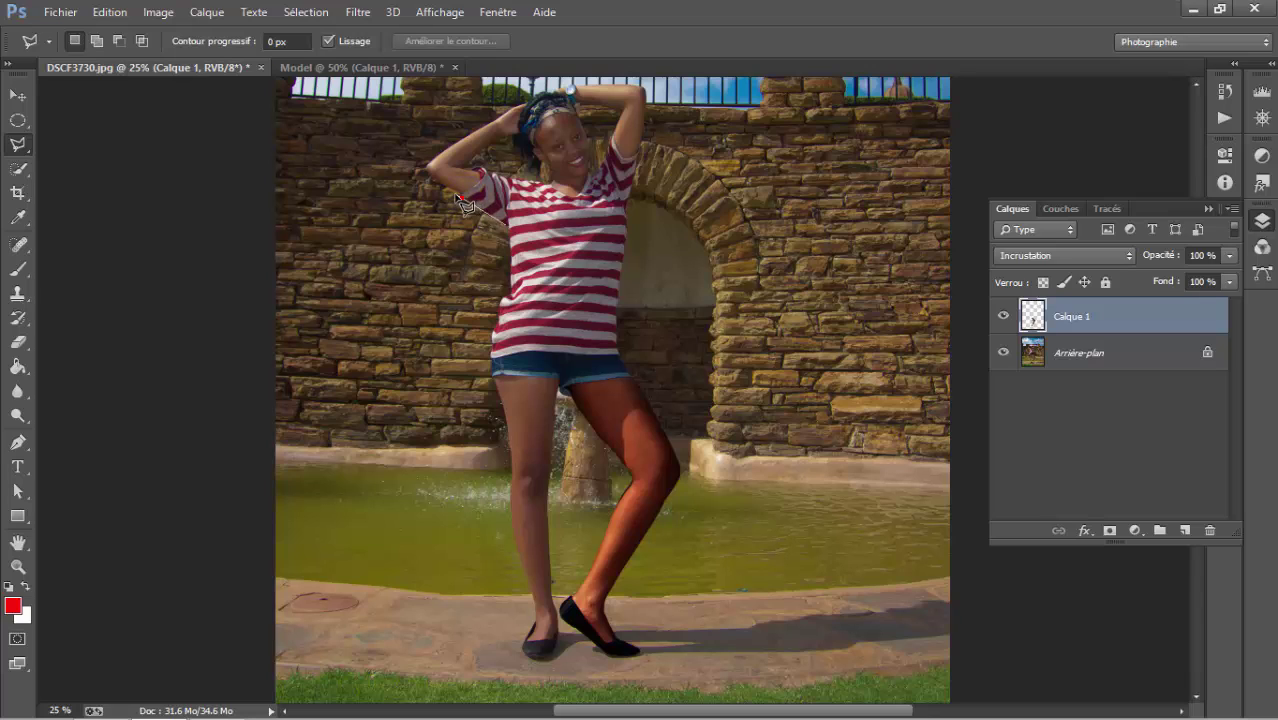
click(449, 167)
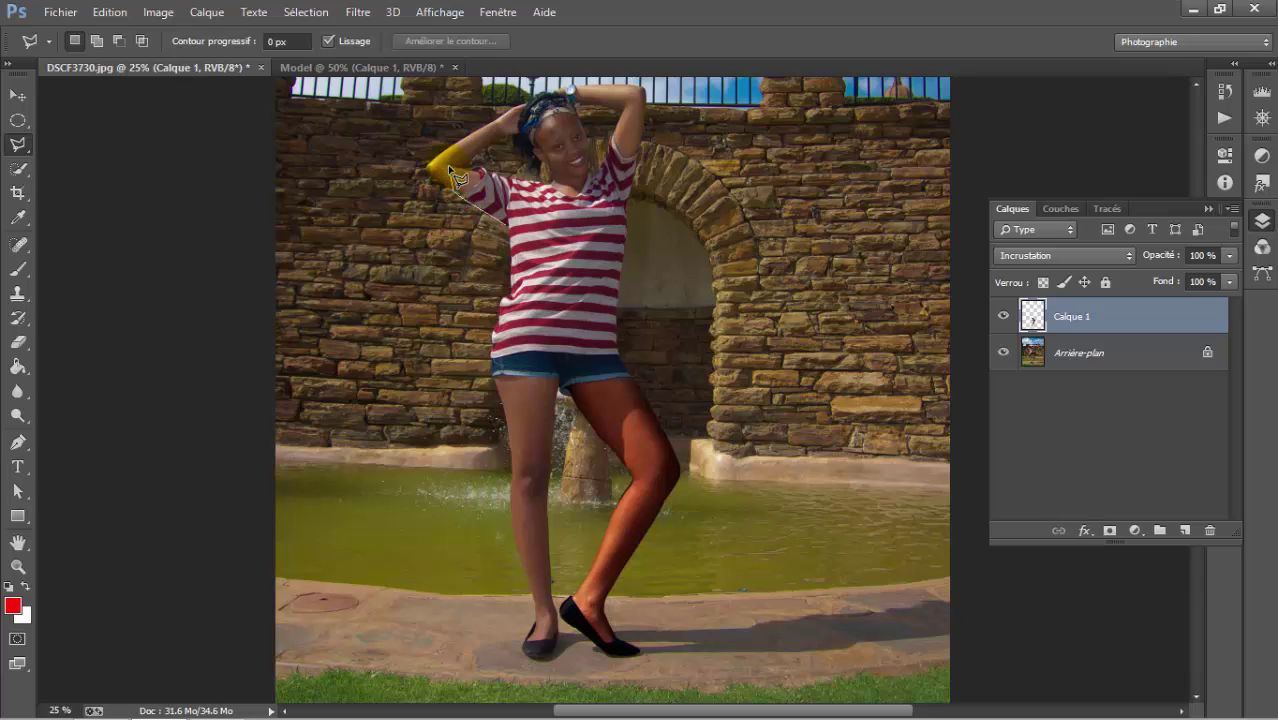
click(509, 206)
double_click(509, 231)
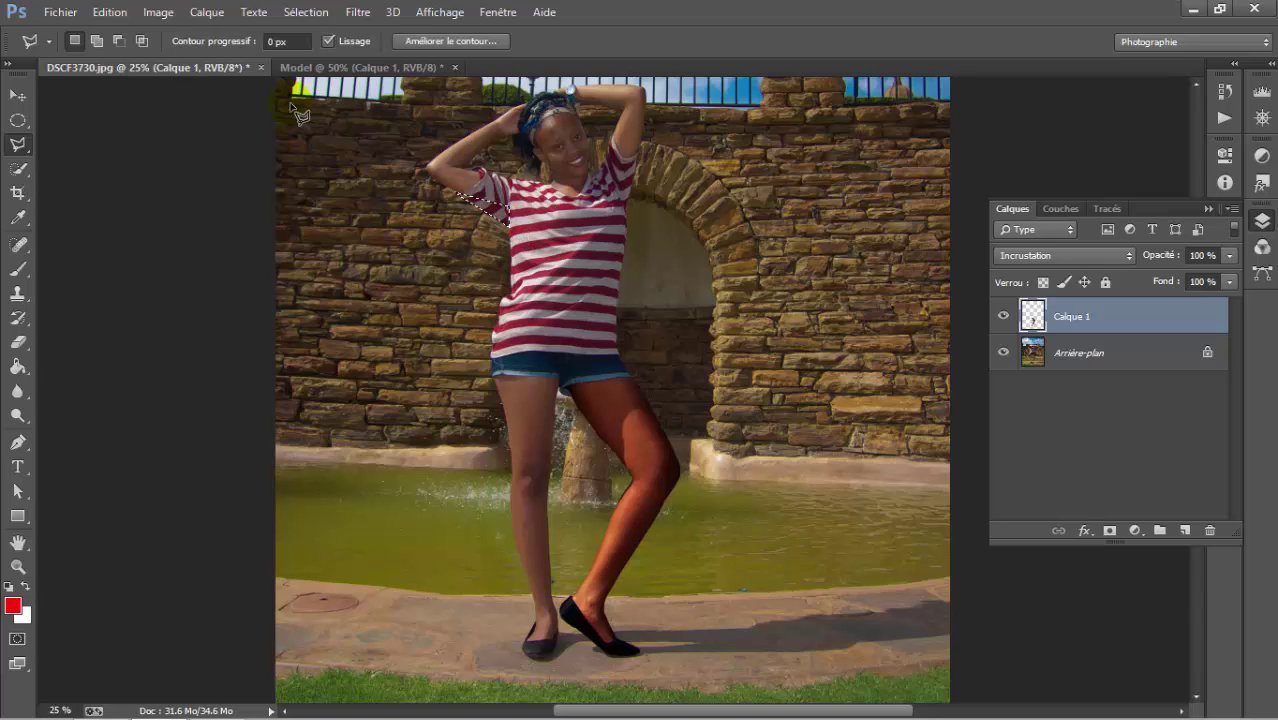
click(305, 12)
click(321, 52)
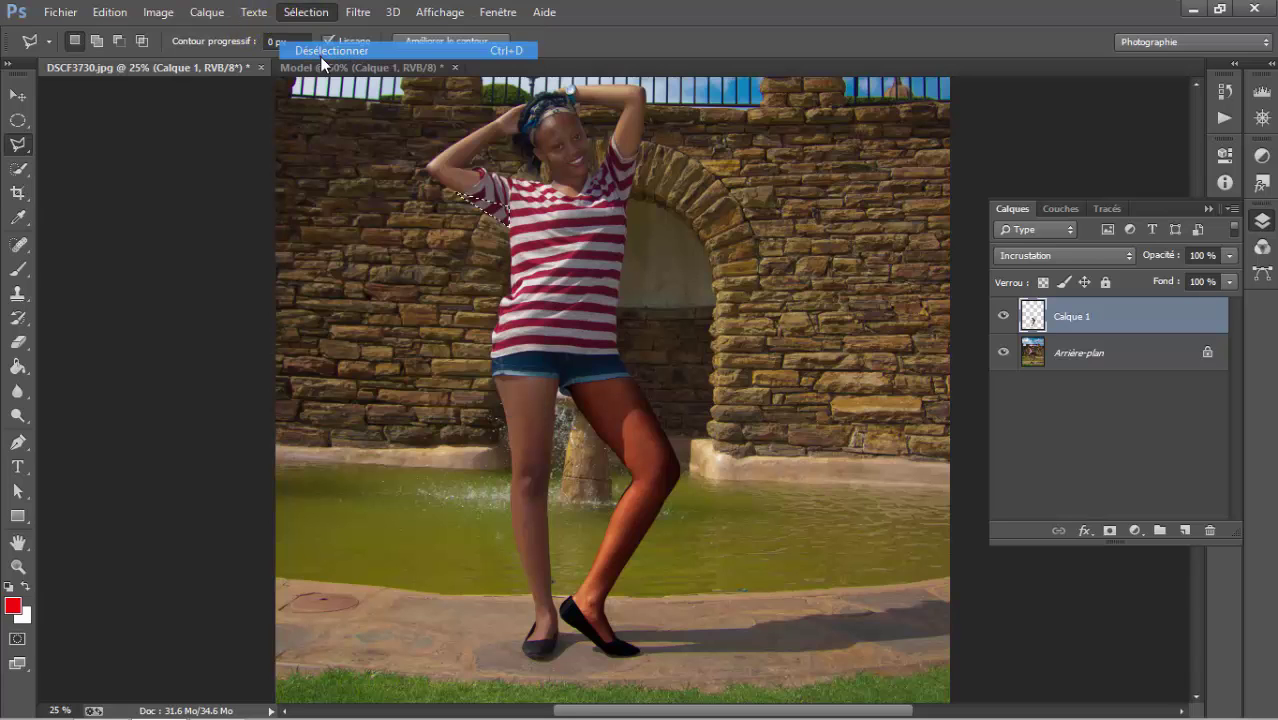
Step: Draw a freehand Lasso selection on the stone wall beside the woman and deselect it
click(20, 148)
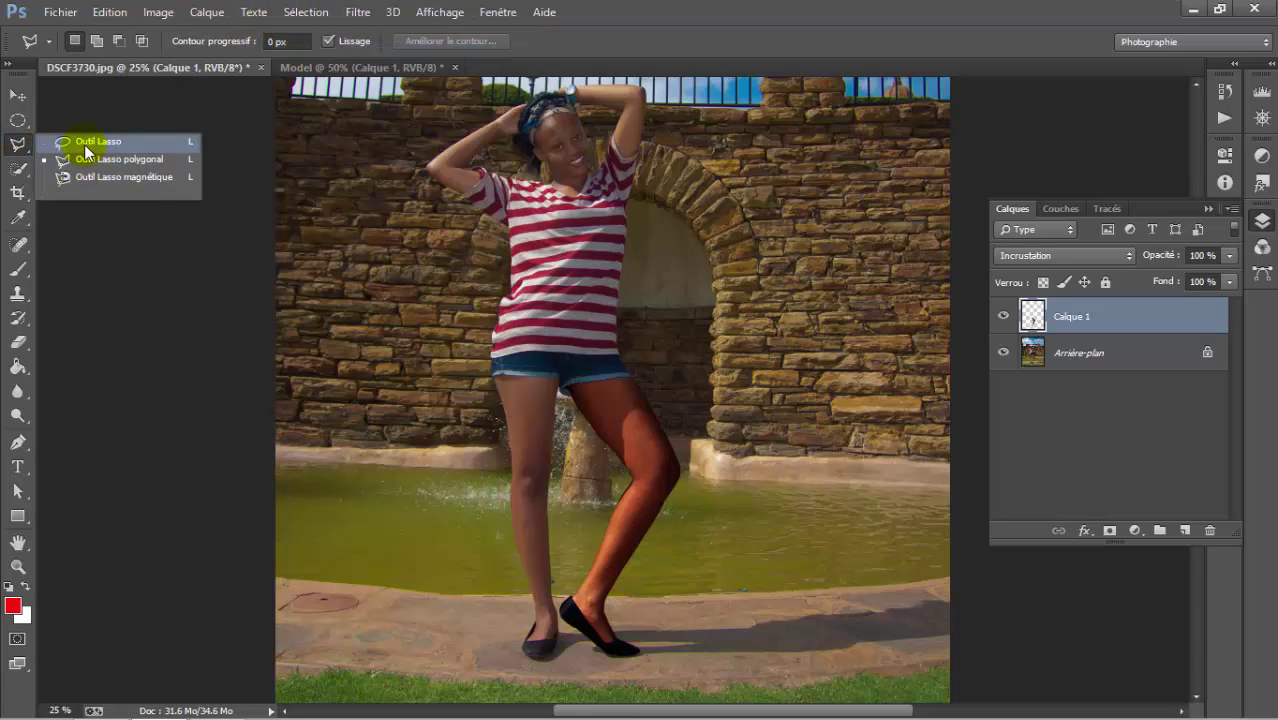
click(84, 144)
mouse_move(362, 240)
mouse_down()
mouse_move(363, 271)
mouse_move(499, 258)
mouse_move(415, 198)
mouse_move(364, 268)
mouse_up()
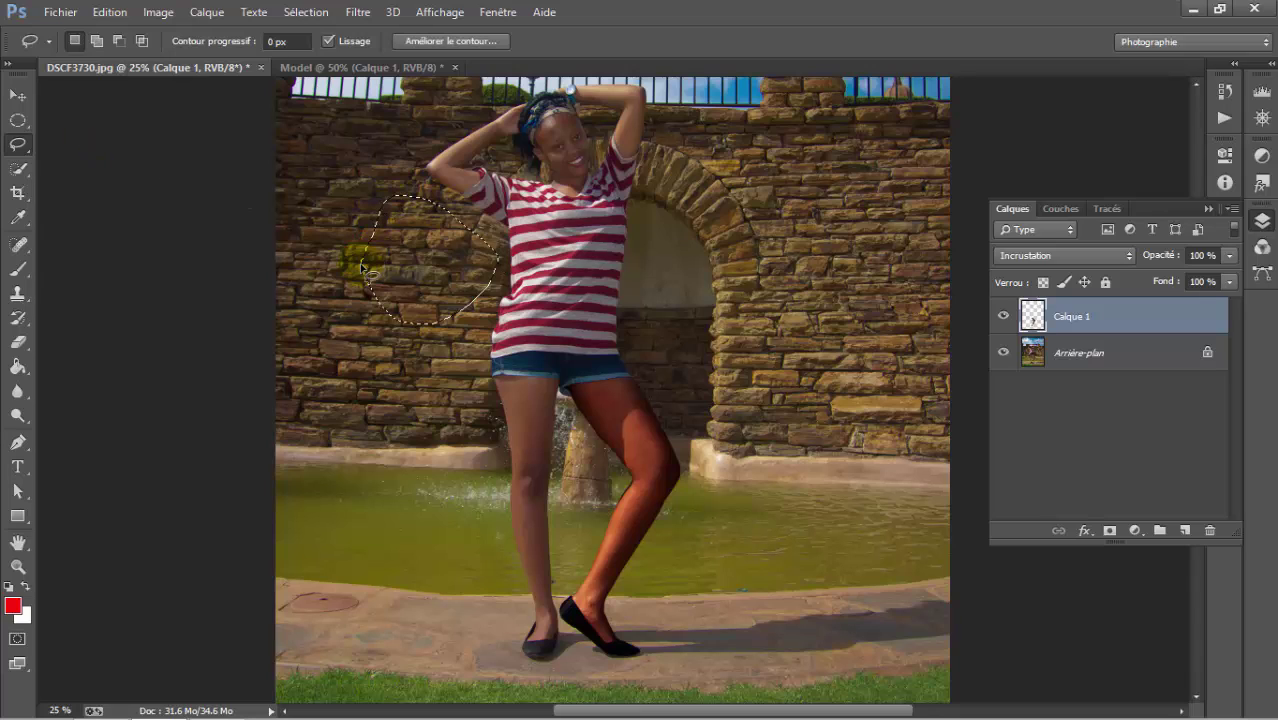
click(298, 13)
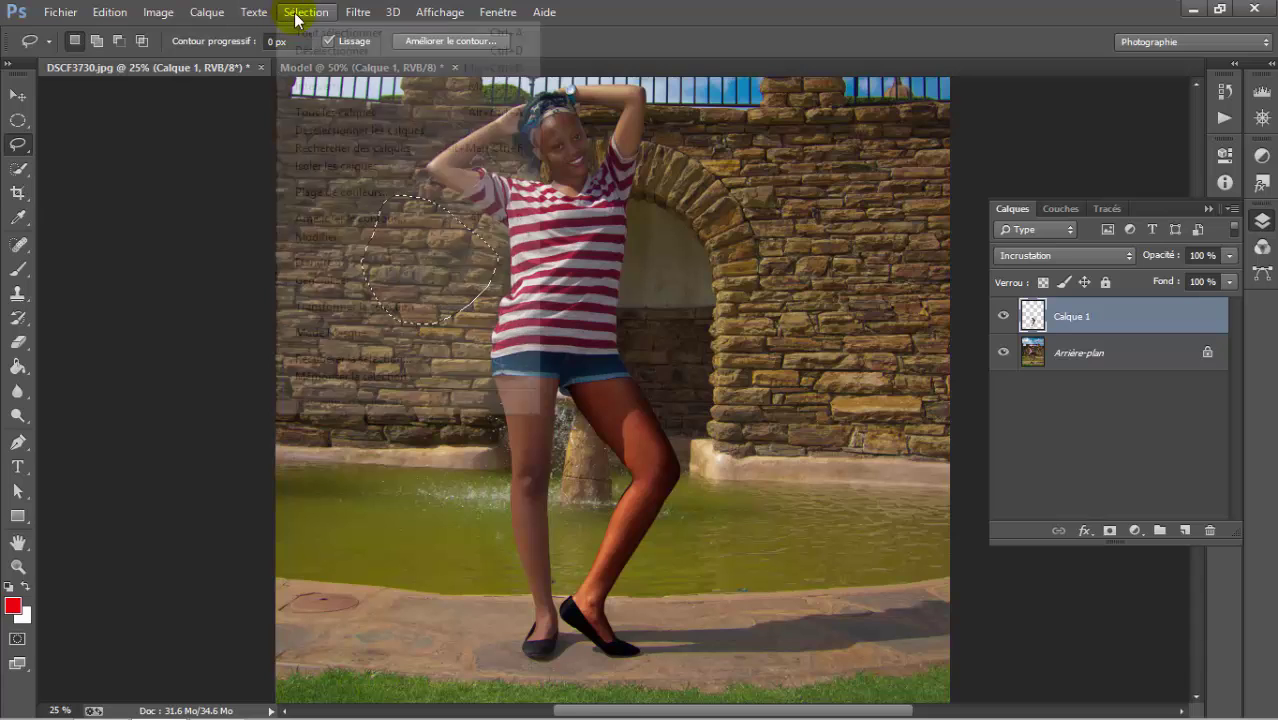
click(302, 48)
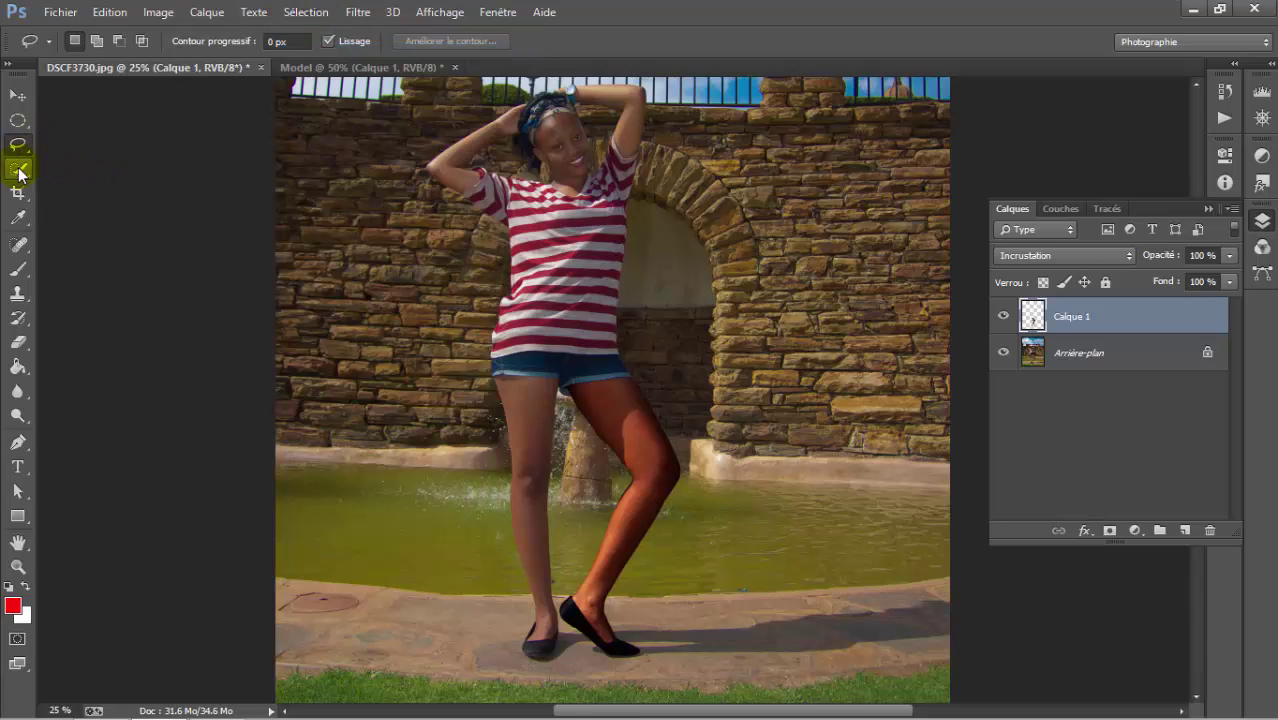
Step: Activate the Magic Wand and clear the existing selection in the Model document
mouse_move(15, 177)
mouse_down()
mouse_move(64, 167)
mouse_move(54, 171)
mouse_move(73, 188)
mouse_up()
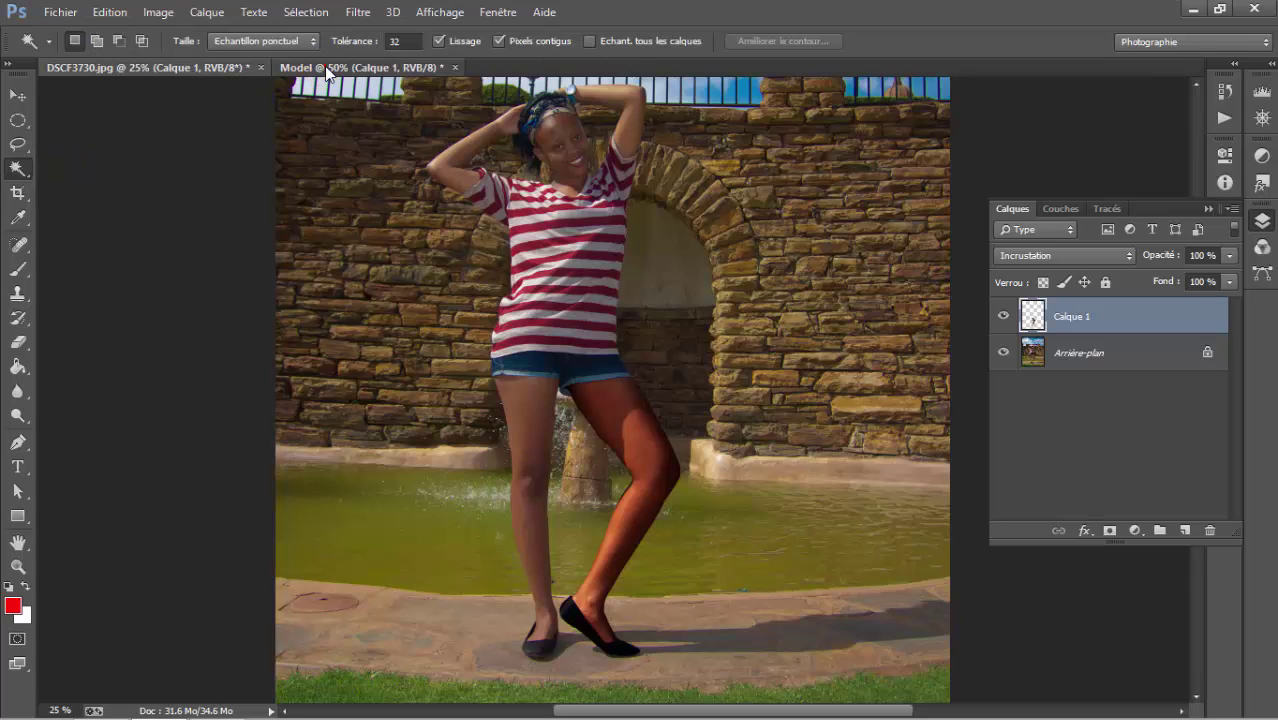
click(324, 66)
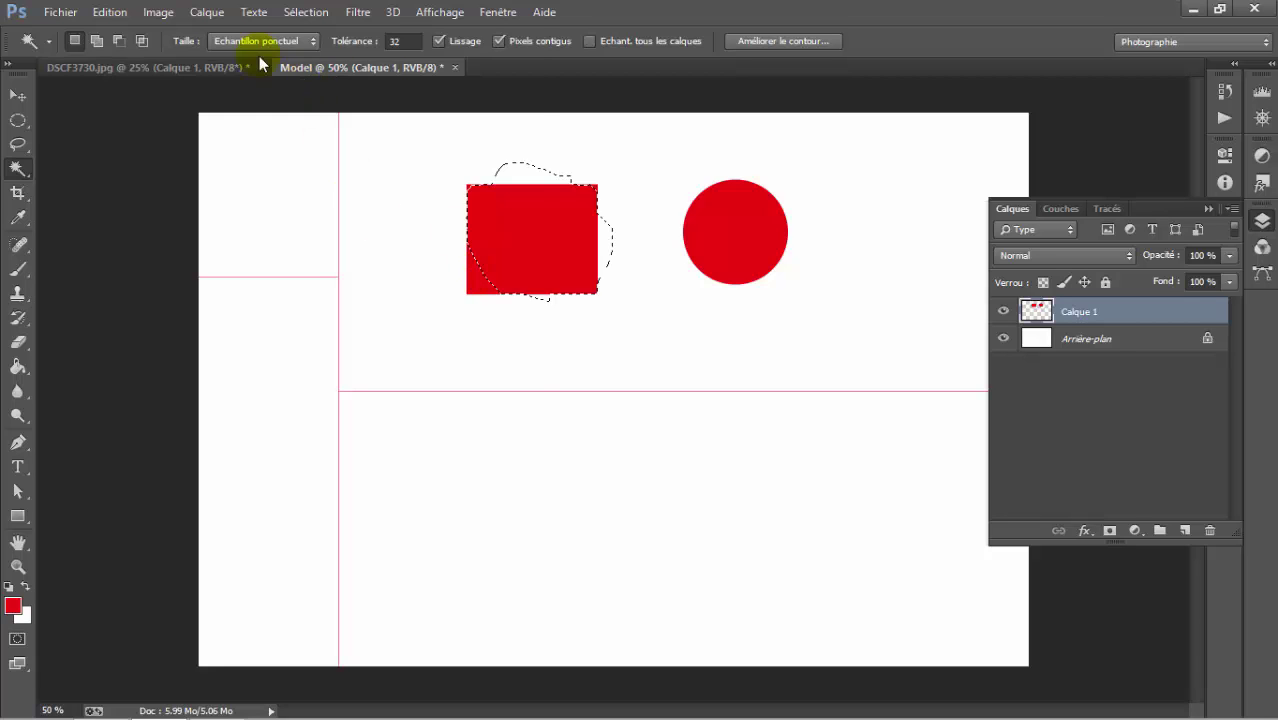
click(300, 12)
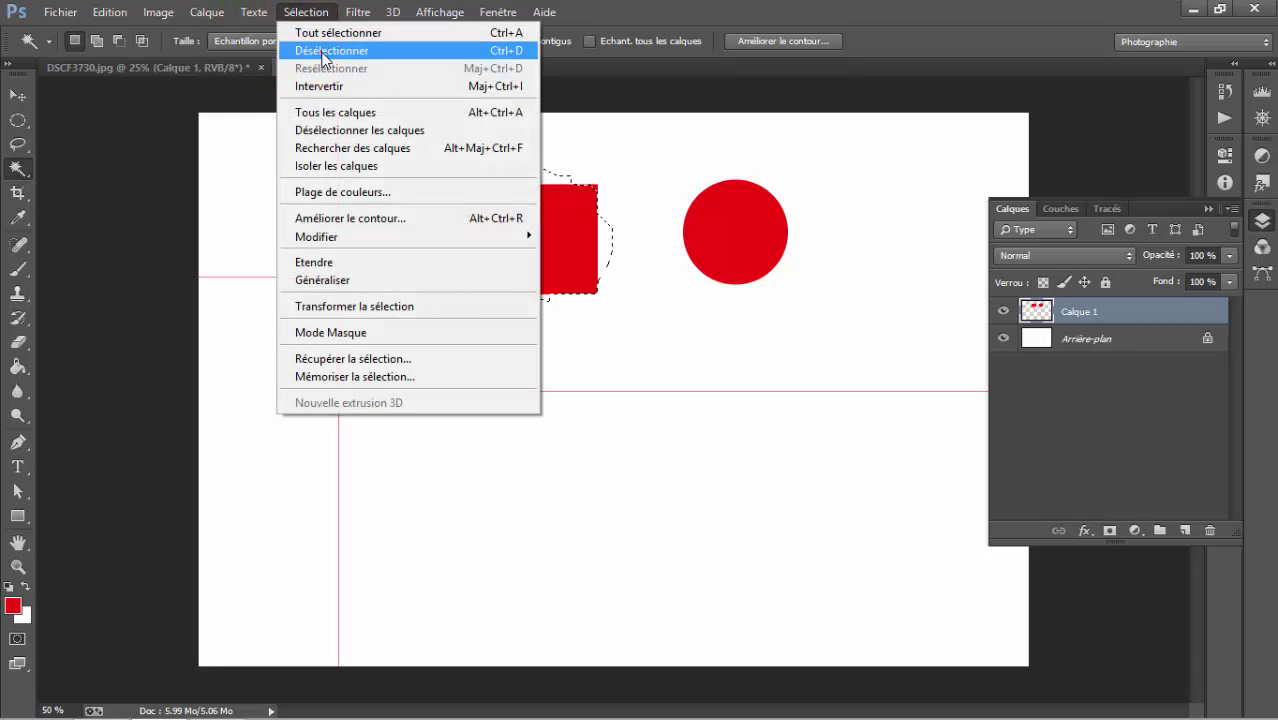
click(324, 51)
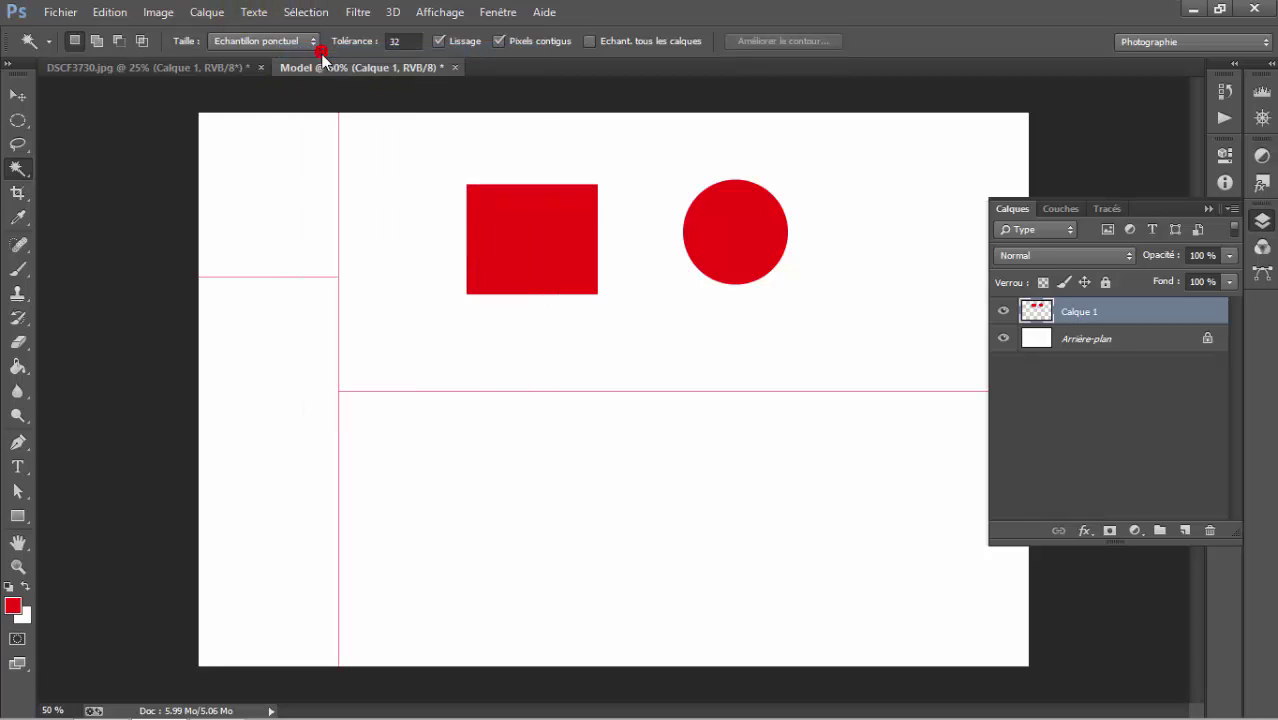
Step: Magic Wand-select the red rectangle, switch the selection to the red circle, and add the rectangle to it
click(527, 246)
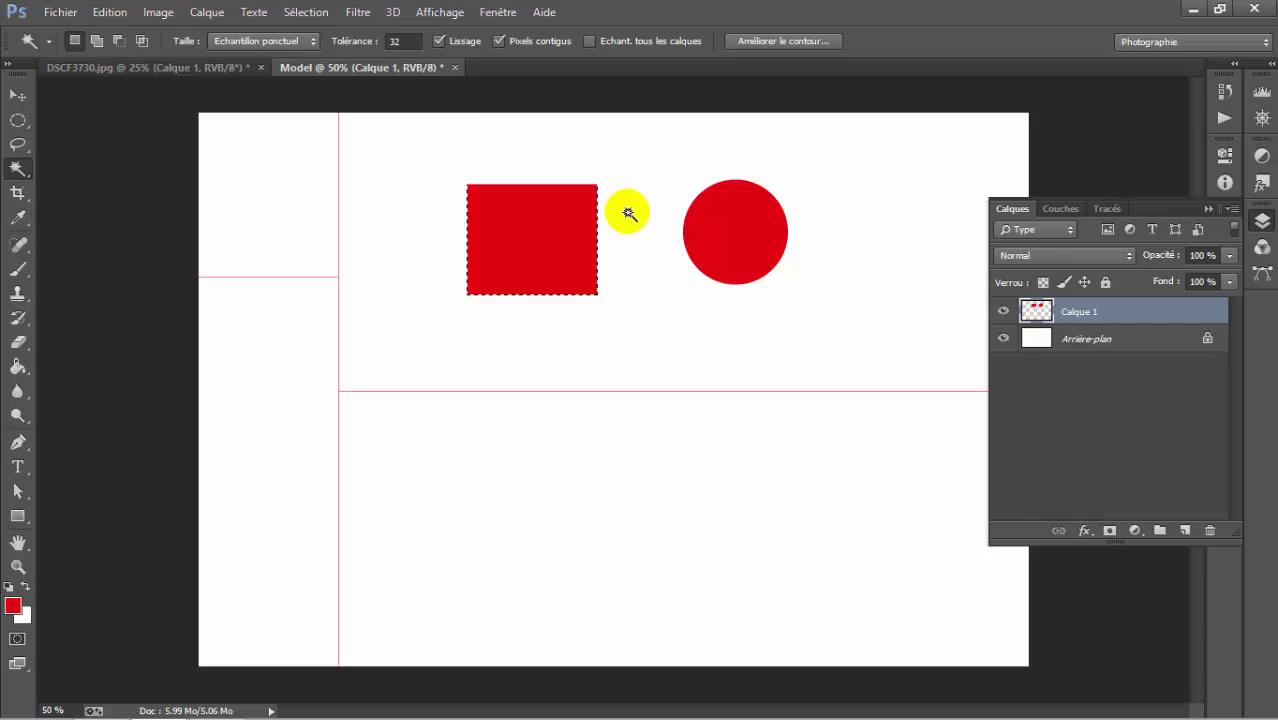
click(735, 233)
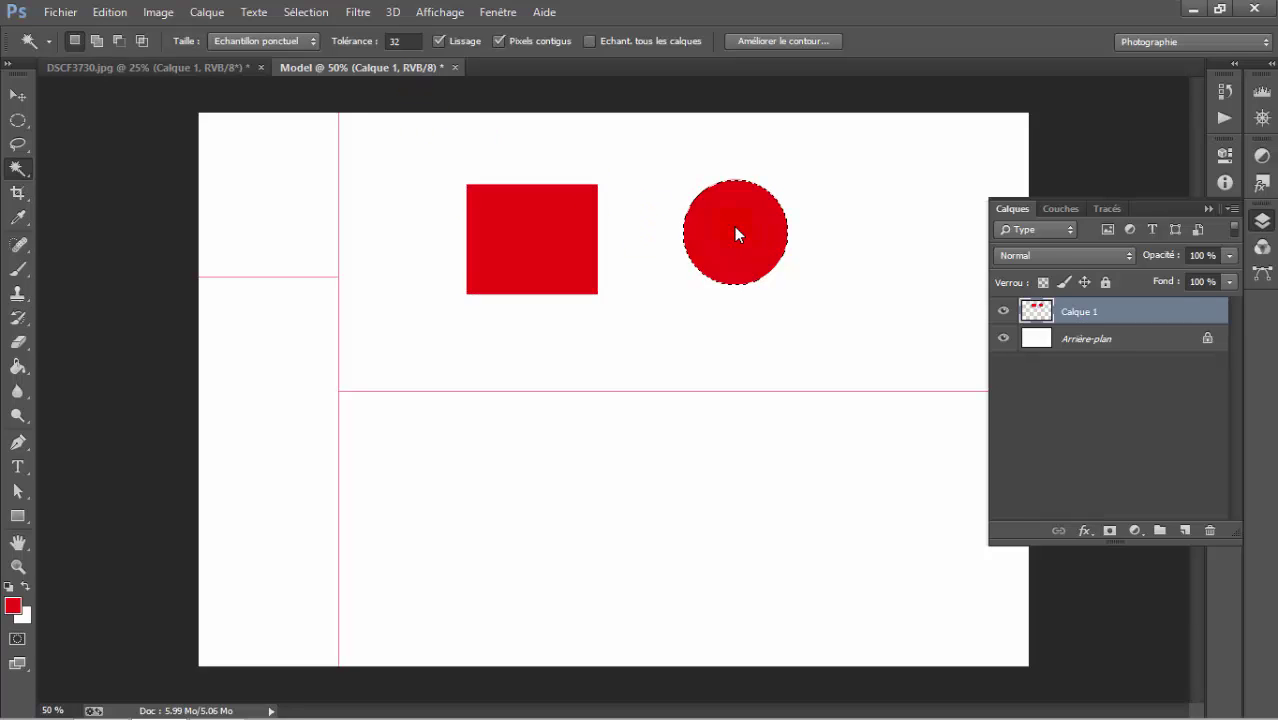
shift+click(561, 234)
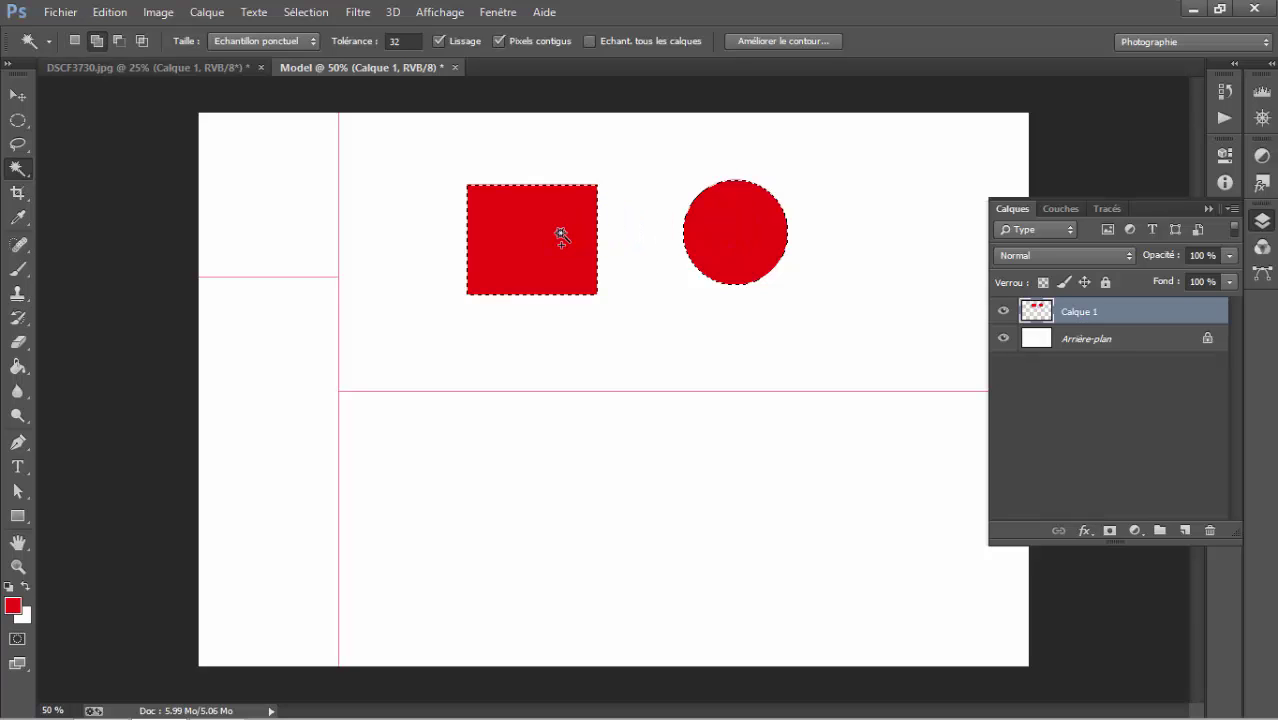
Step: Add the upper-right area around the shapes and the pink dividing lines to the Magic Wand selection
click(339, 274)
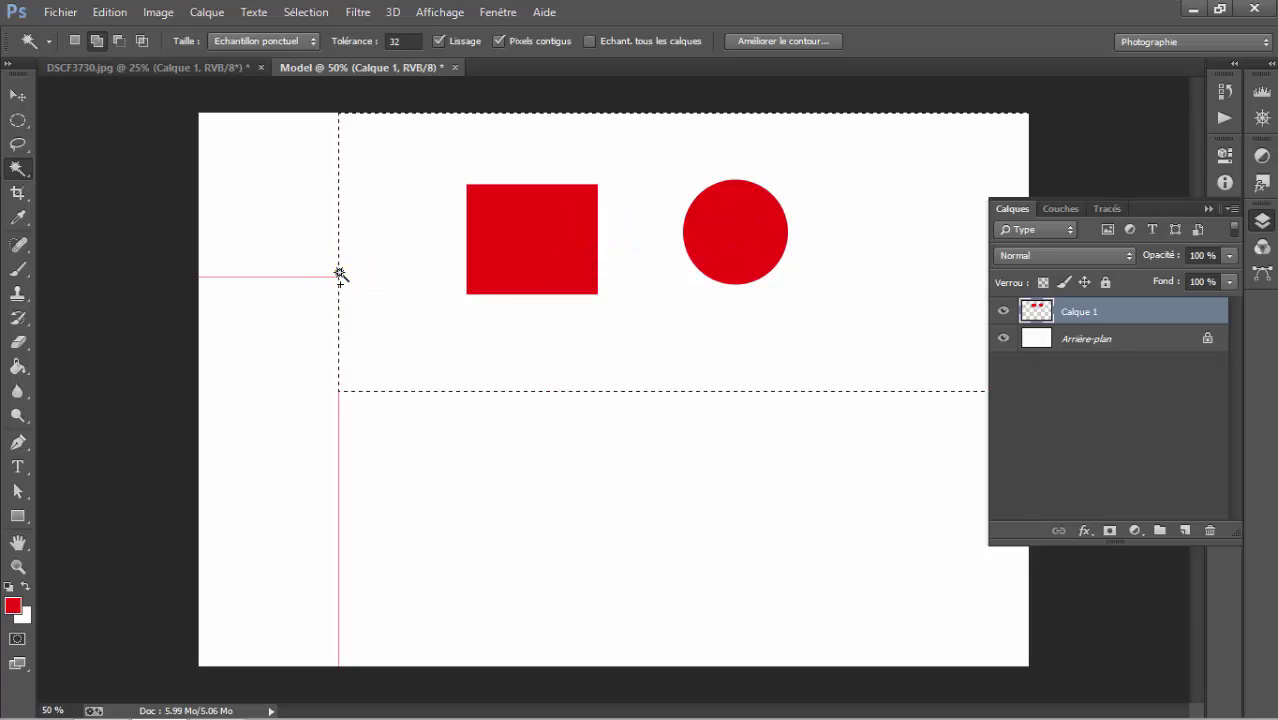
shift+click(334, 417)
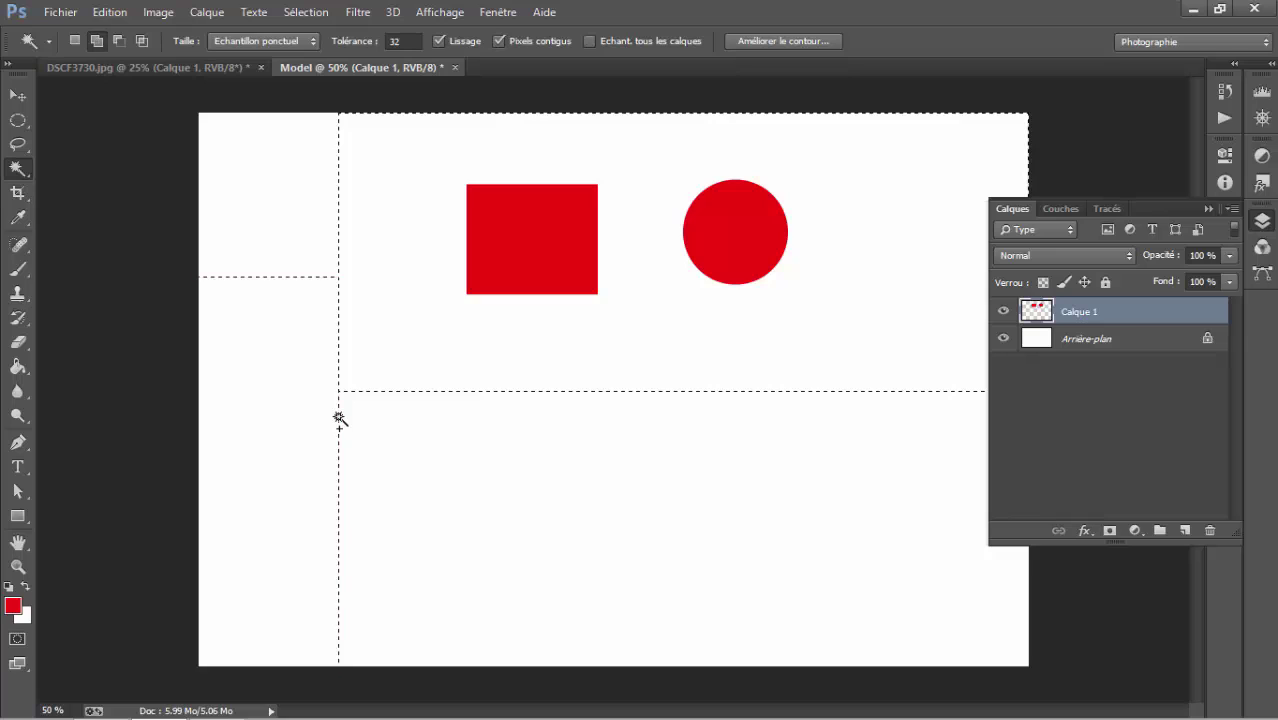
shift+click(313, 312)
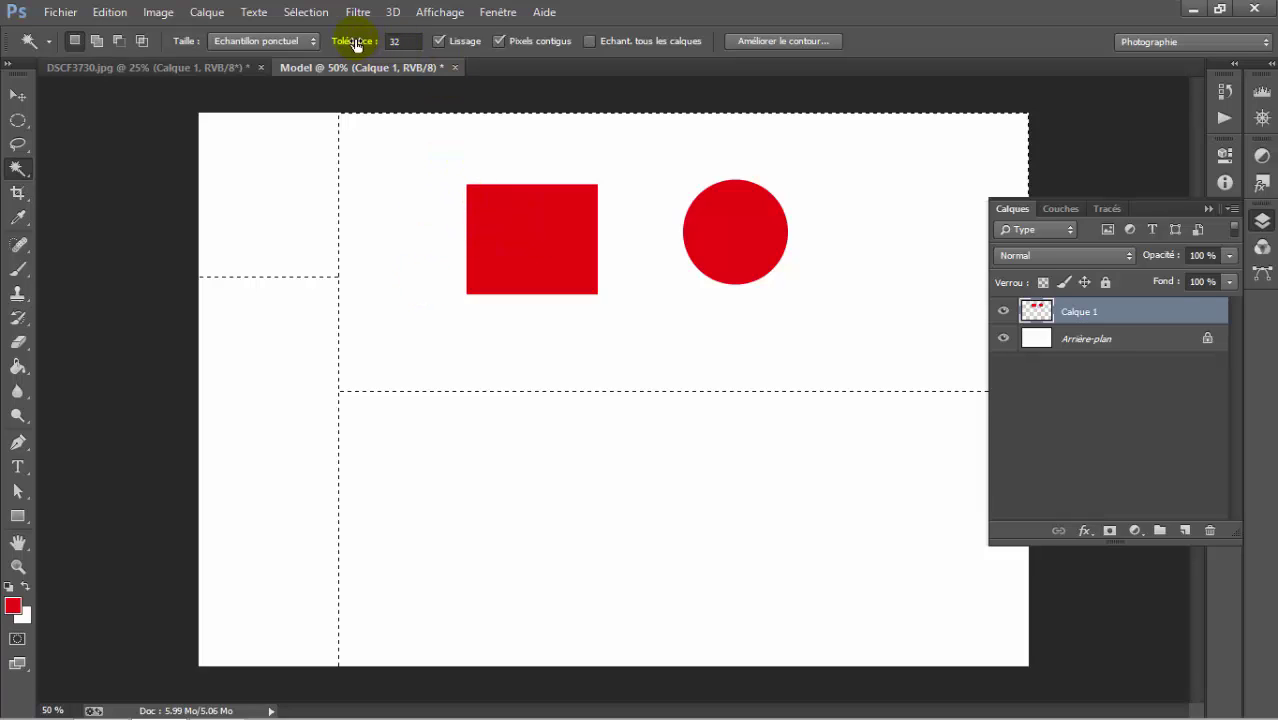
Step: Set the Magic Wand tolerance to 92, clear the selection, and select the red rectangle followed by the red circle
click(400, 41)
text(92)
key(ctrl+d)
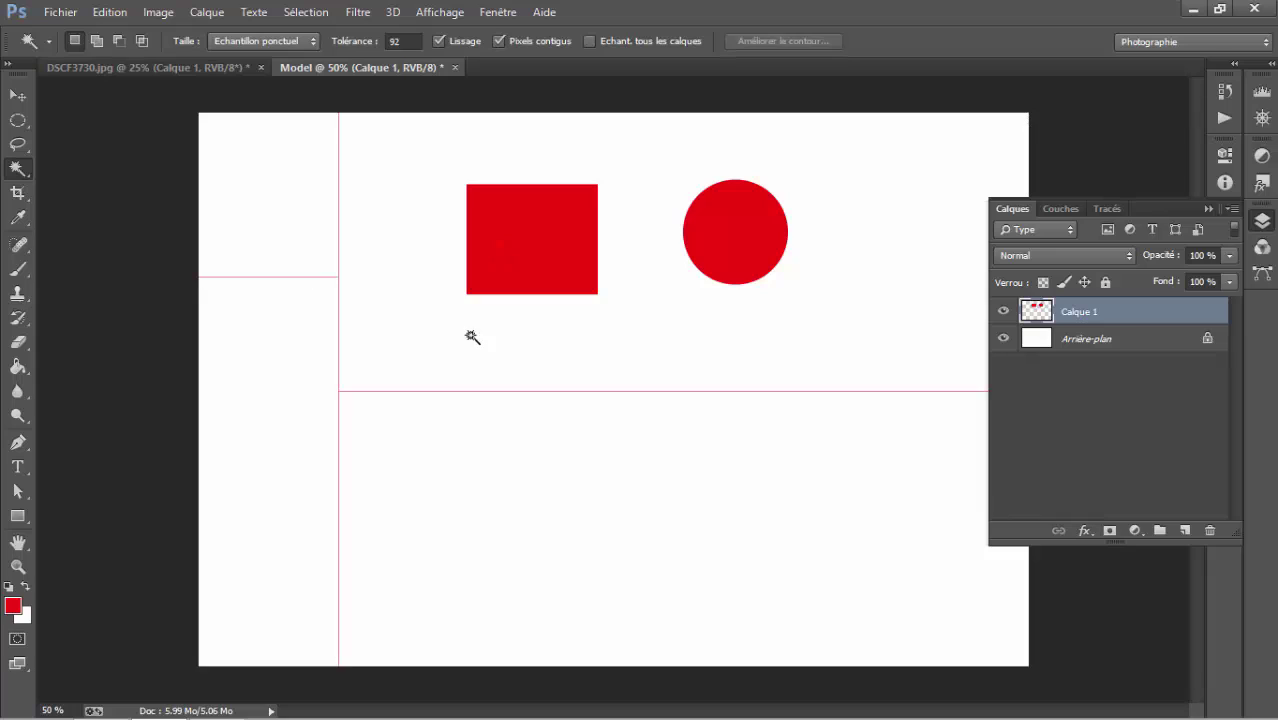
click(535, 283)
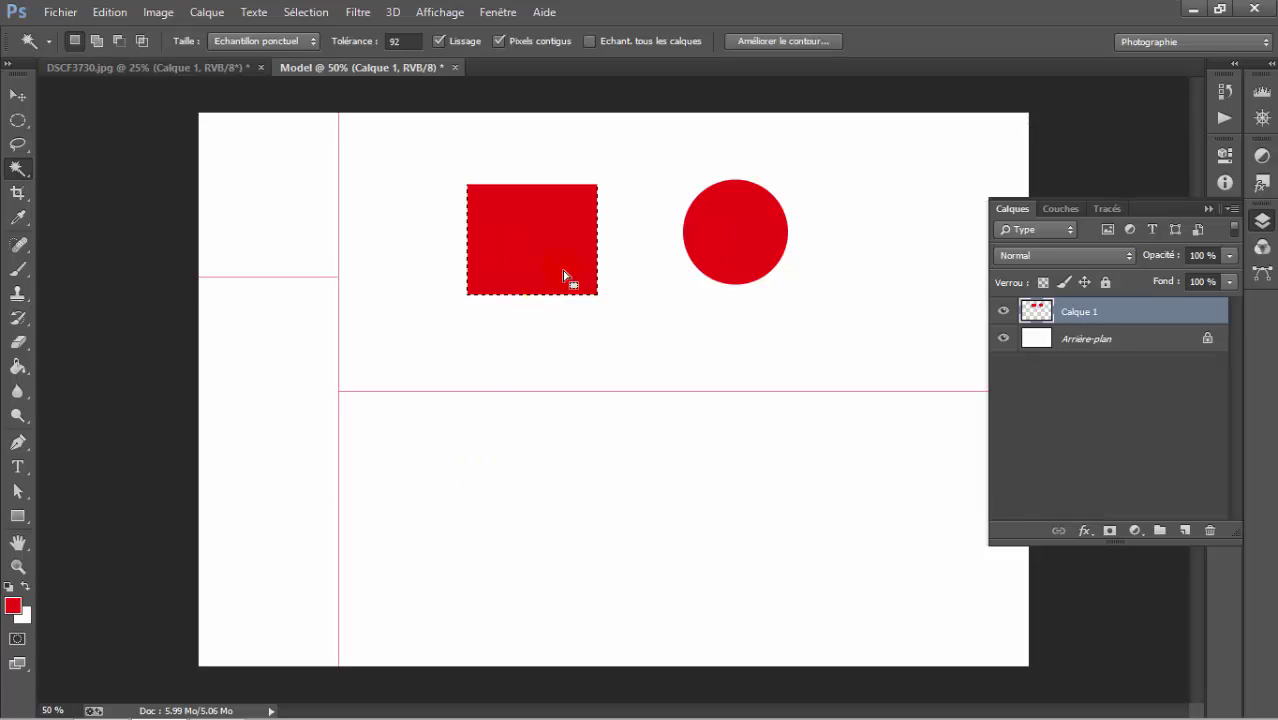
click(765, 240)
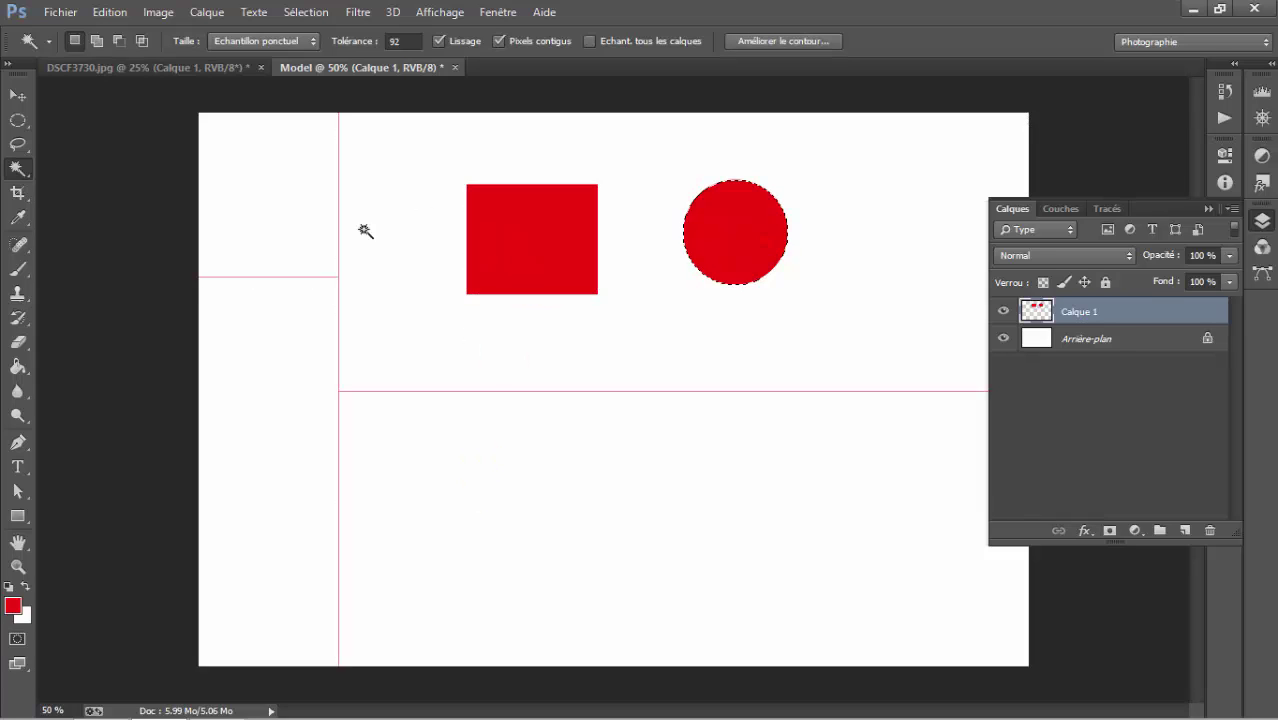
Step: Select both the red rectangle and the red circle with the Quick Selection tool
right_click(18, 166)
click(85, 173)
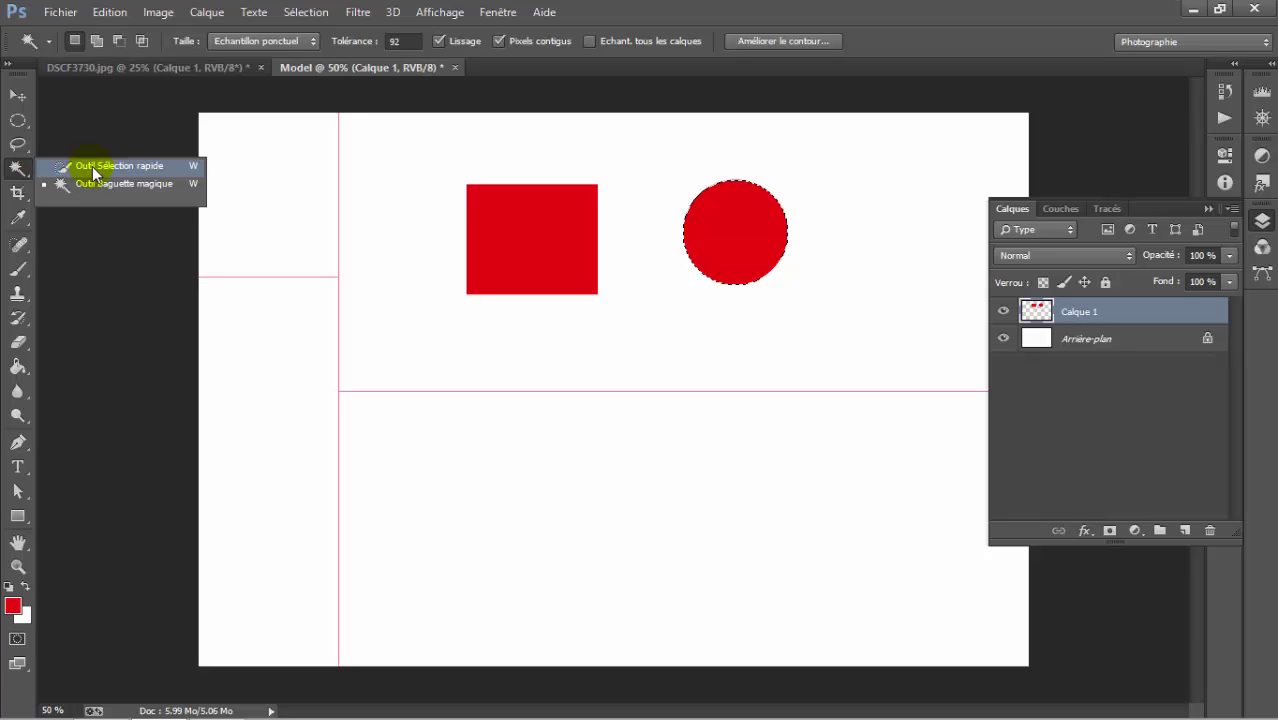
click(479, 209)
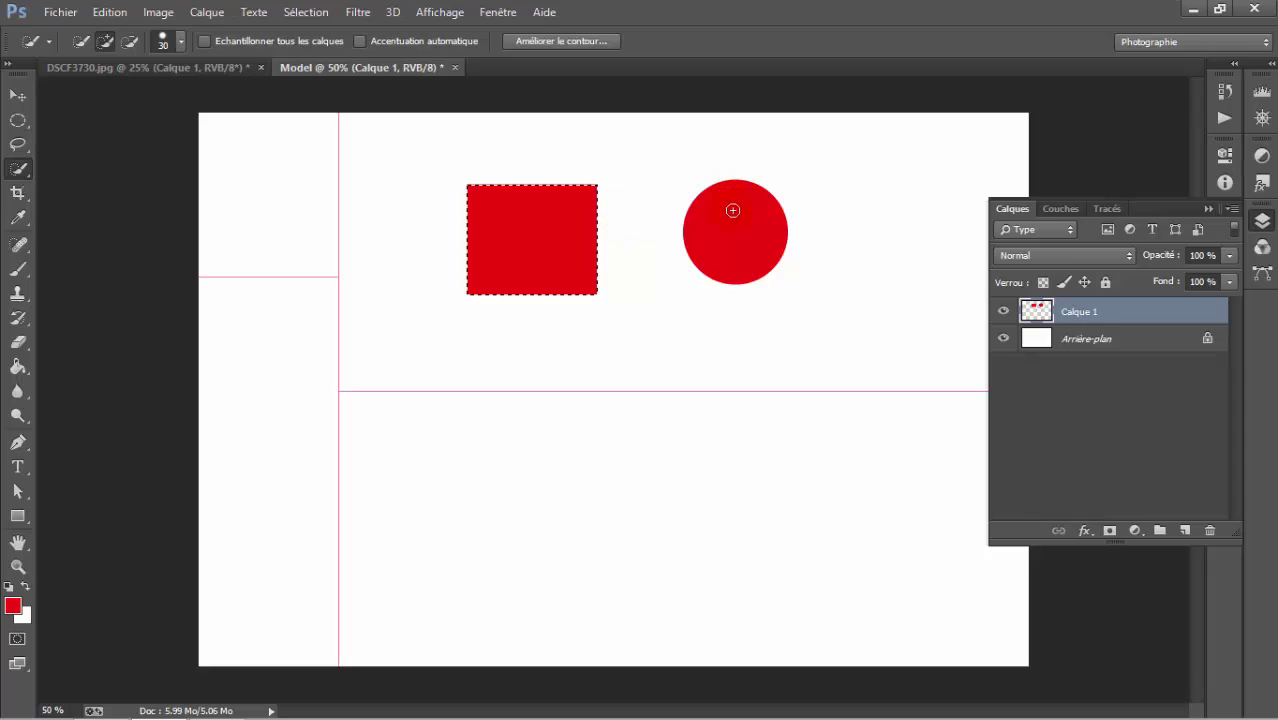
click(730, 255)
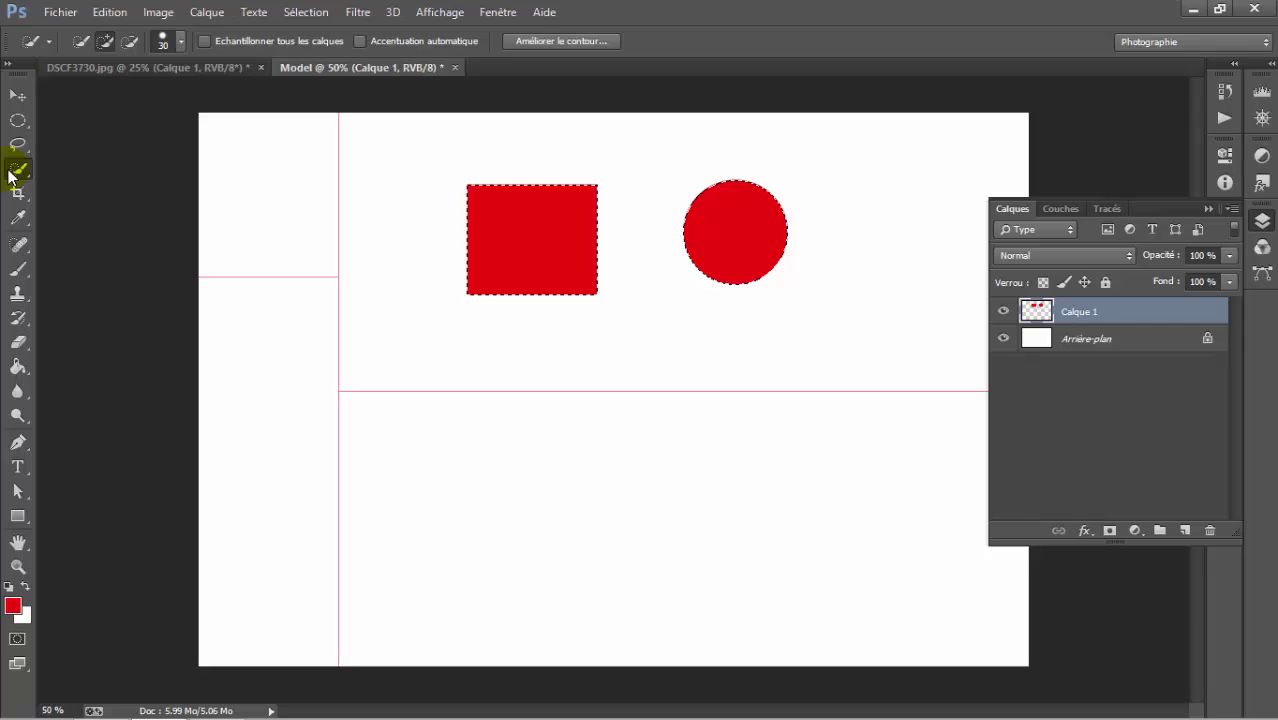
click(17, 145)
click(19, 122)
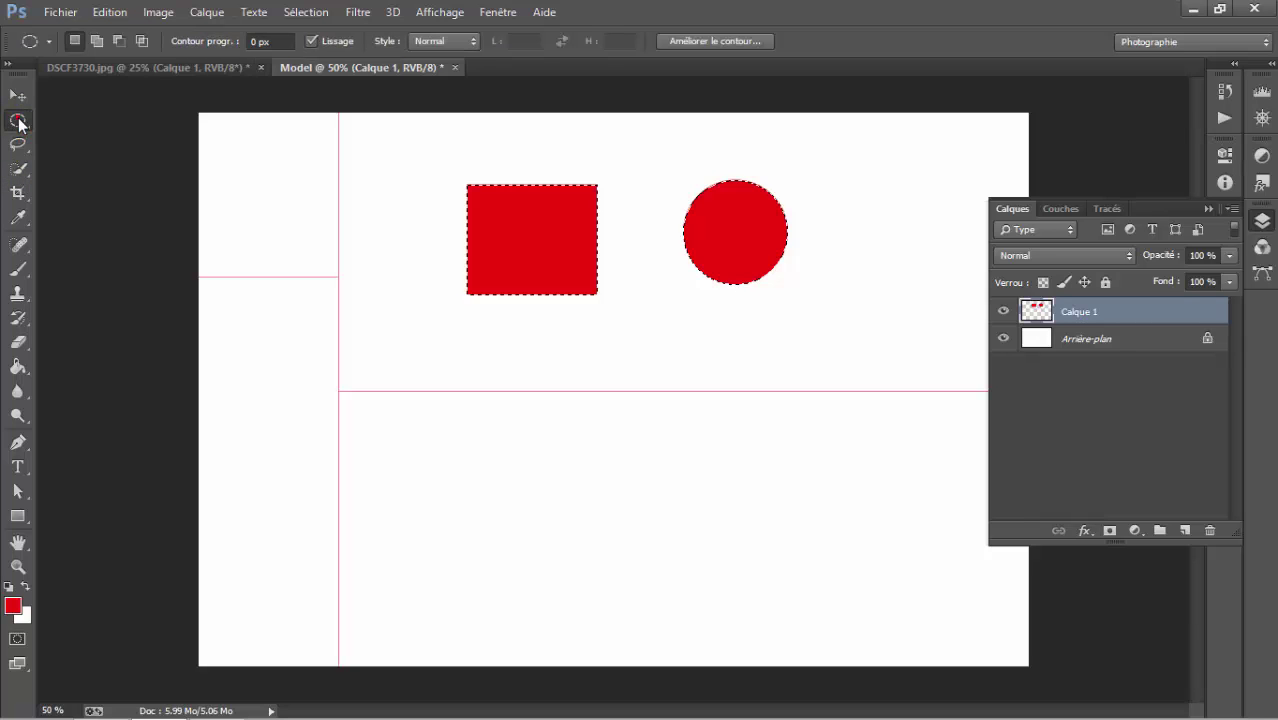
click(13, 174)
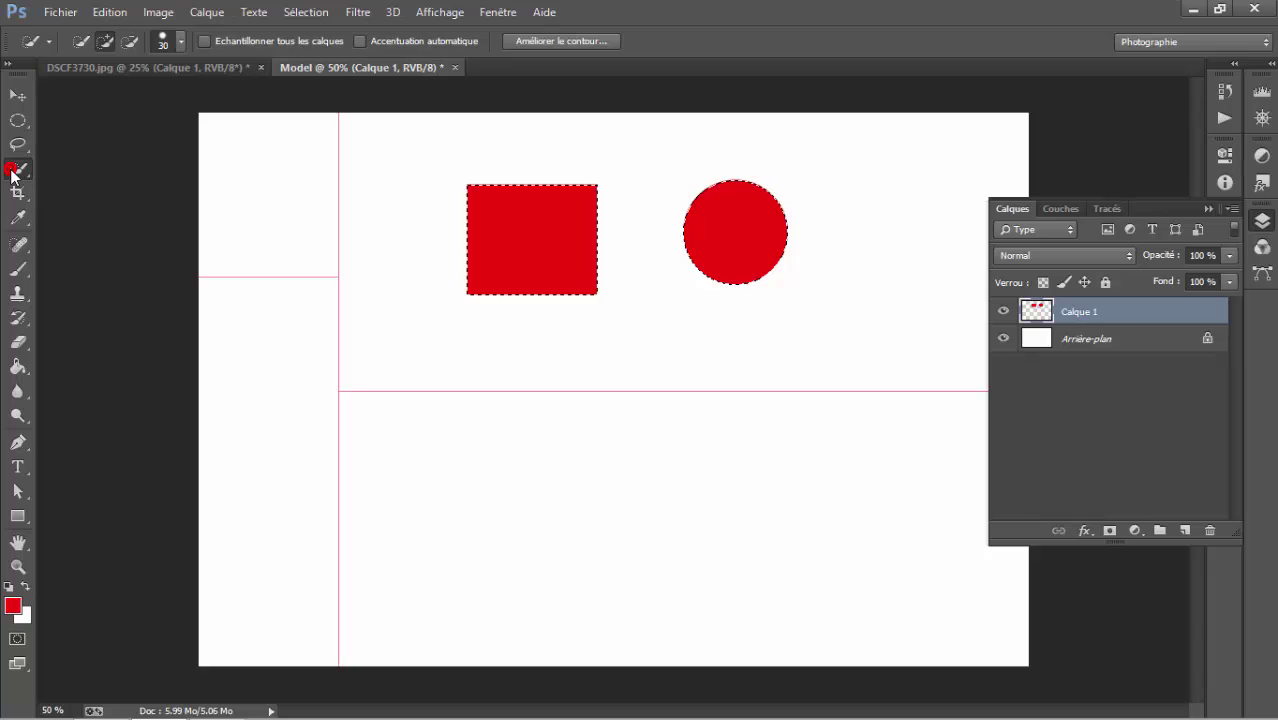
Step: Brush parts of the red rectangle out of the selection with Quick Selection in subtract mode, and paint most of it back in add mode
click(129, 44)
click(465, 265)
mouse_move(485, 286)
mouse_down()
mouse_move(508, 260)
mouse_move(516, 214)
mouse_up()
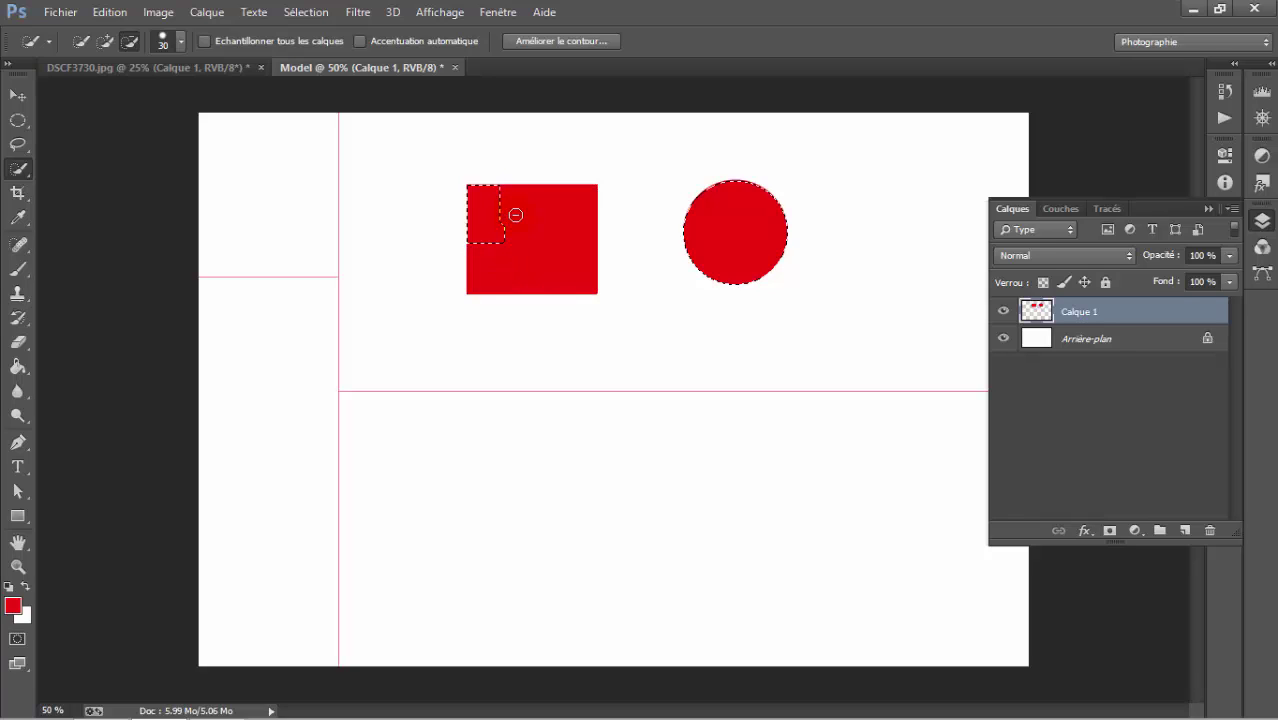
click(105, 41)
mouse_move(508, 200)
mouse_down()
mouse_move(565, 240)
mouse_move(503, 248)
mouse_move(487, 297)
mouse_up()
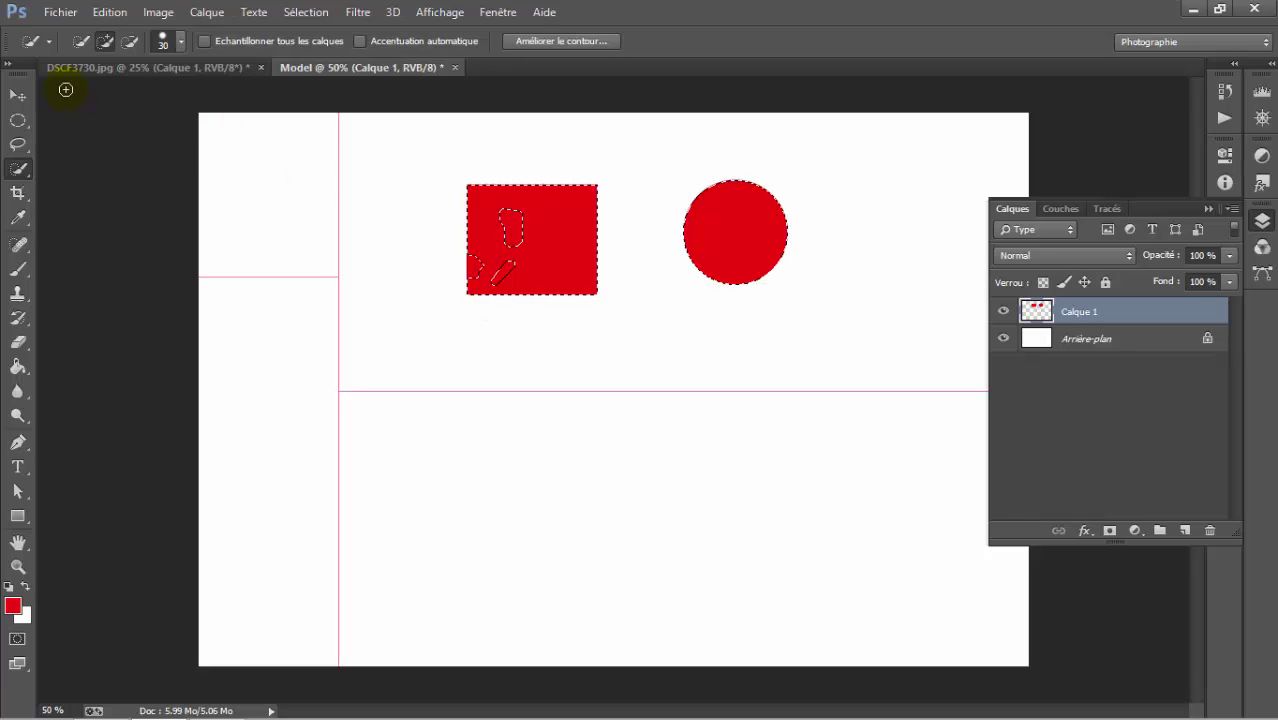
Step: Magic Wand-select the area around the shapes, and retry at tolerance 186 on the lower-right and lower-left areas in turn
drag(63, 169, 82, 188)
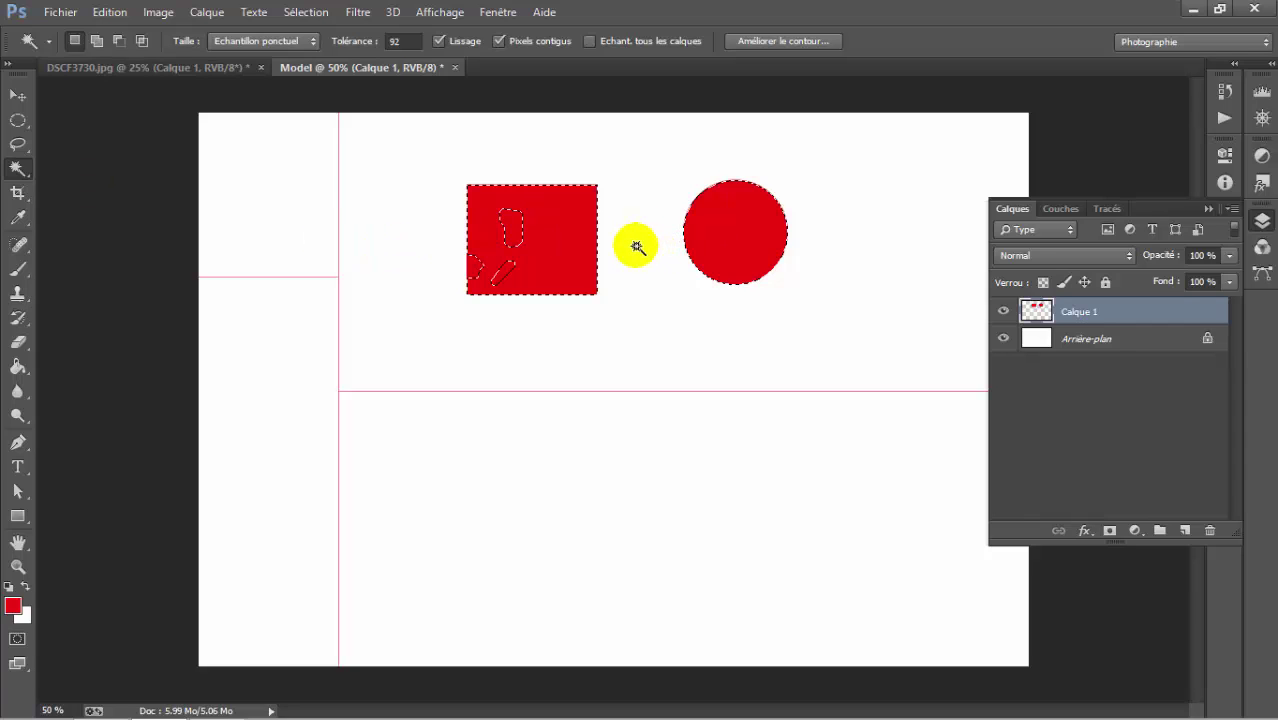
click(639, 283)
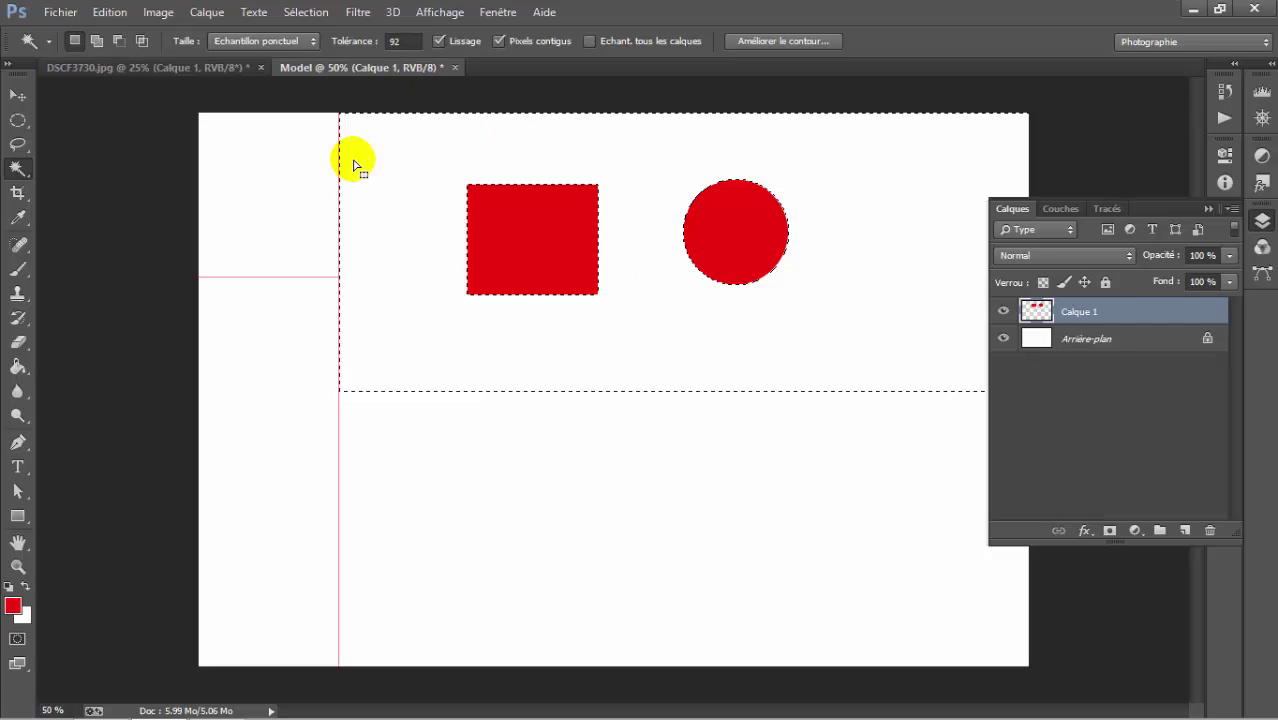
drag(355, 47, 443, 43)
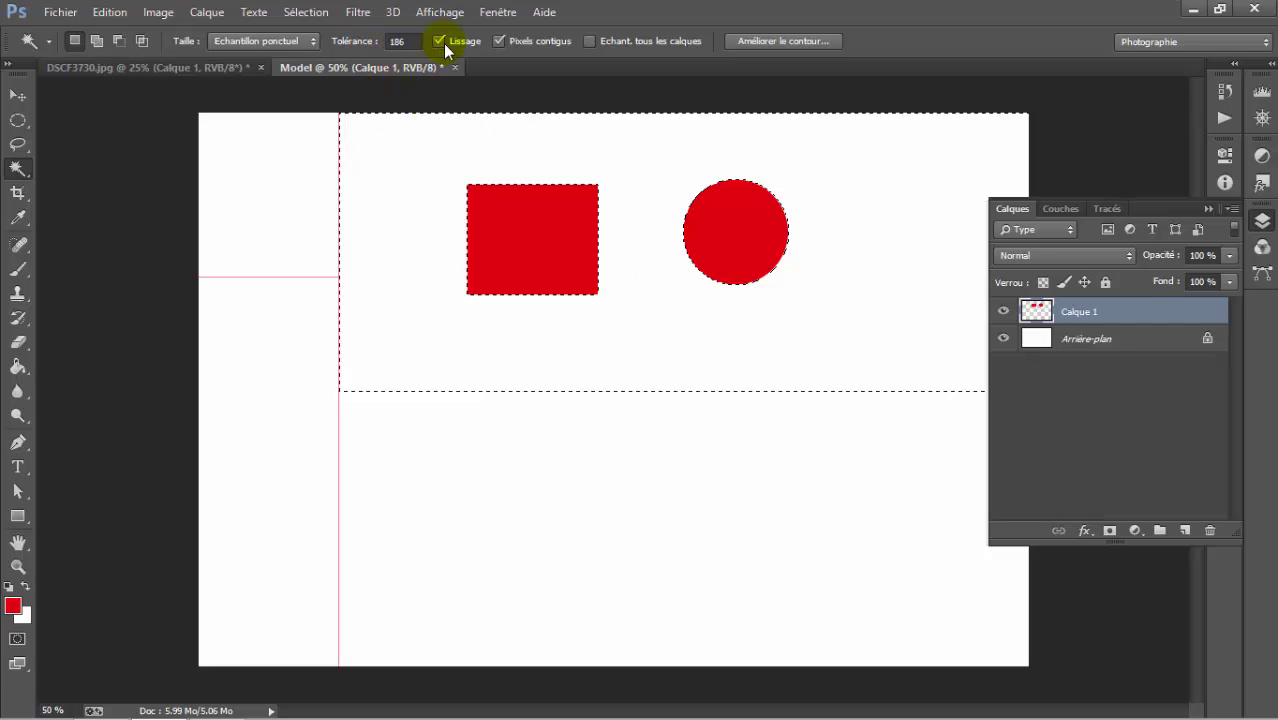
click(406, 449)
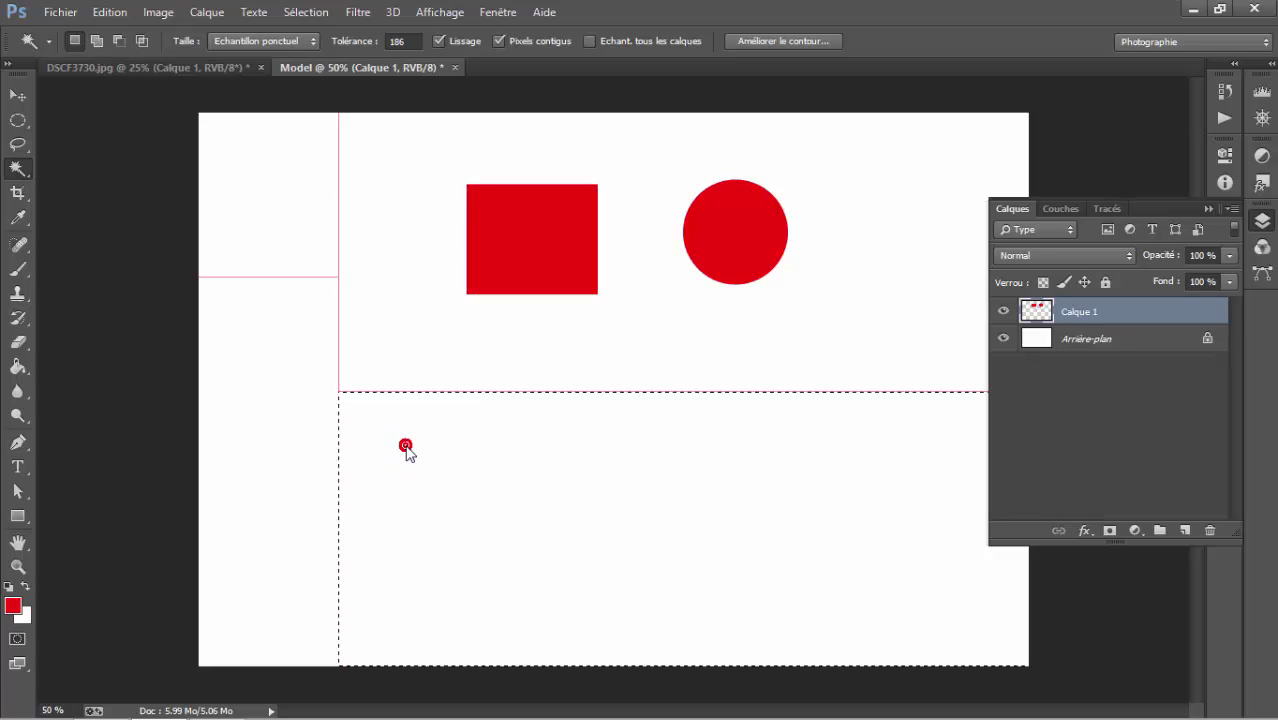
click(278, 393)
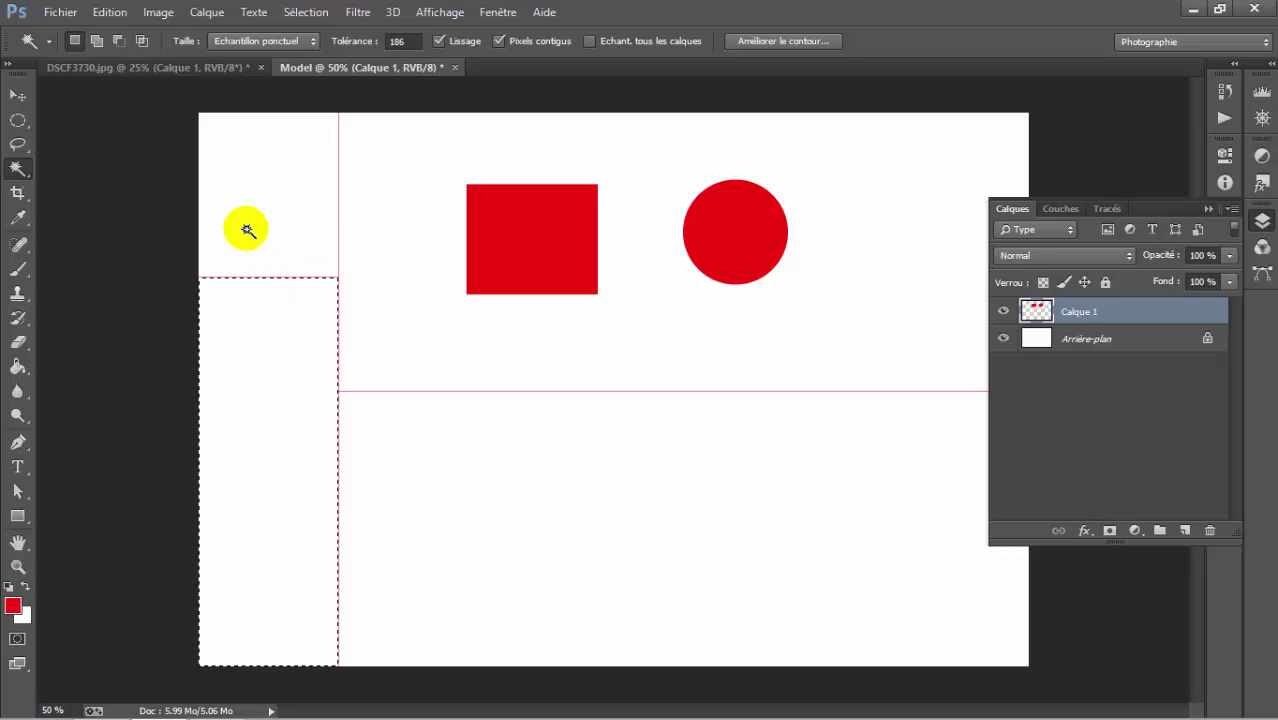
Step: Select the area surrounding the red rectangle and circle with the Magic Wand
click(302, 12)
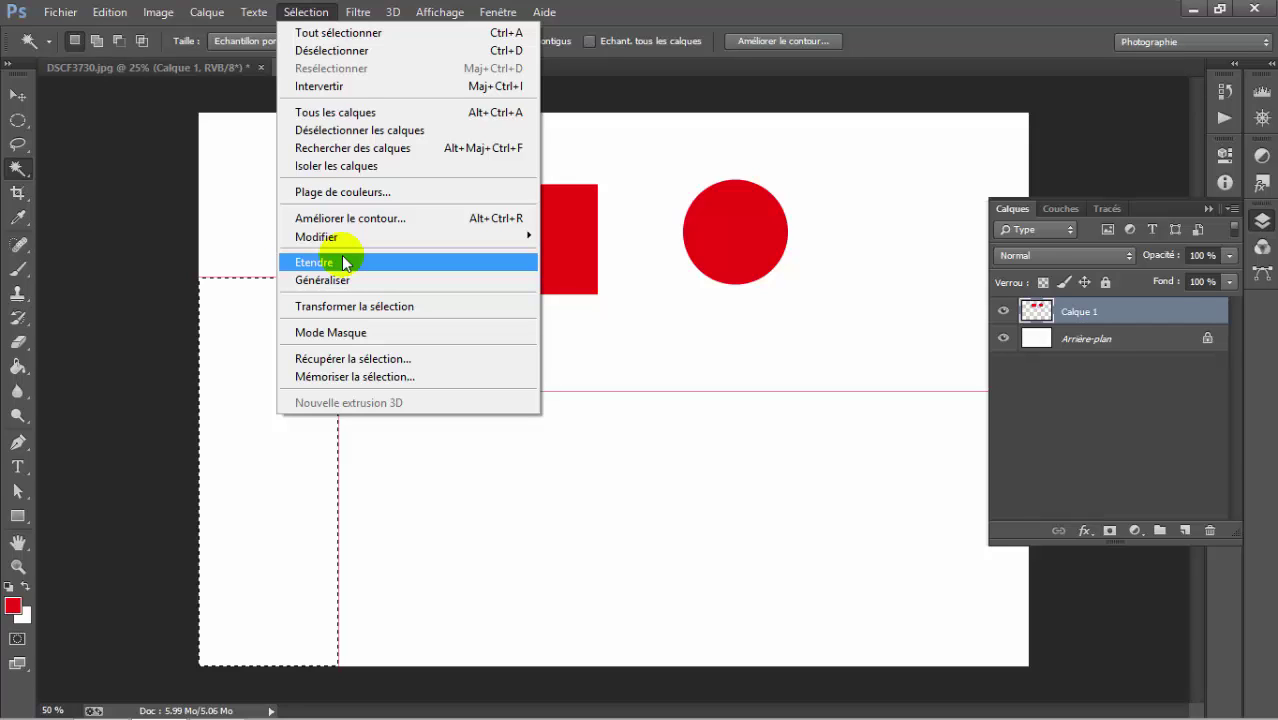
click(258, 214)
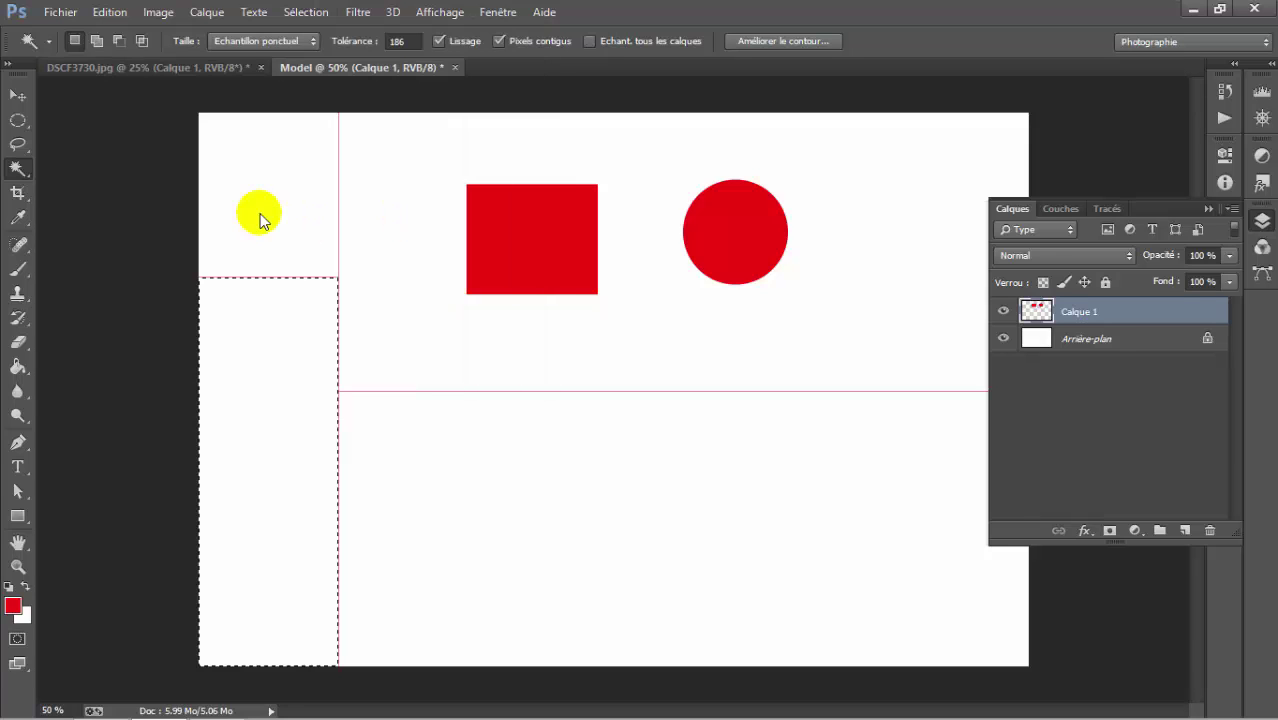
click(386, 268)
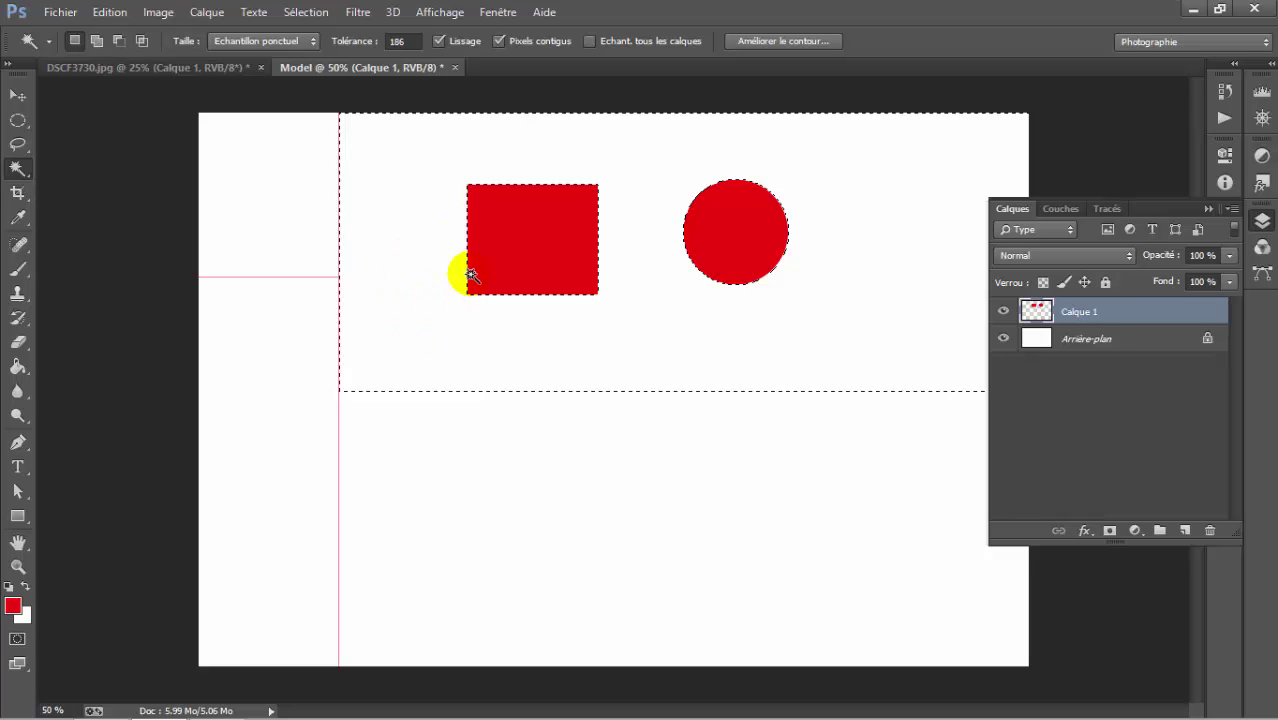
Step: Save the current selection to a new channel named Blank in the Model document
click(304, 14)
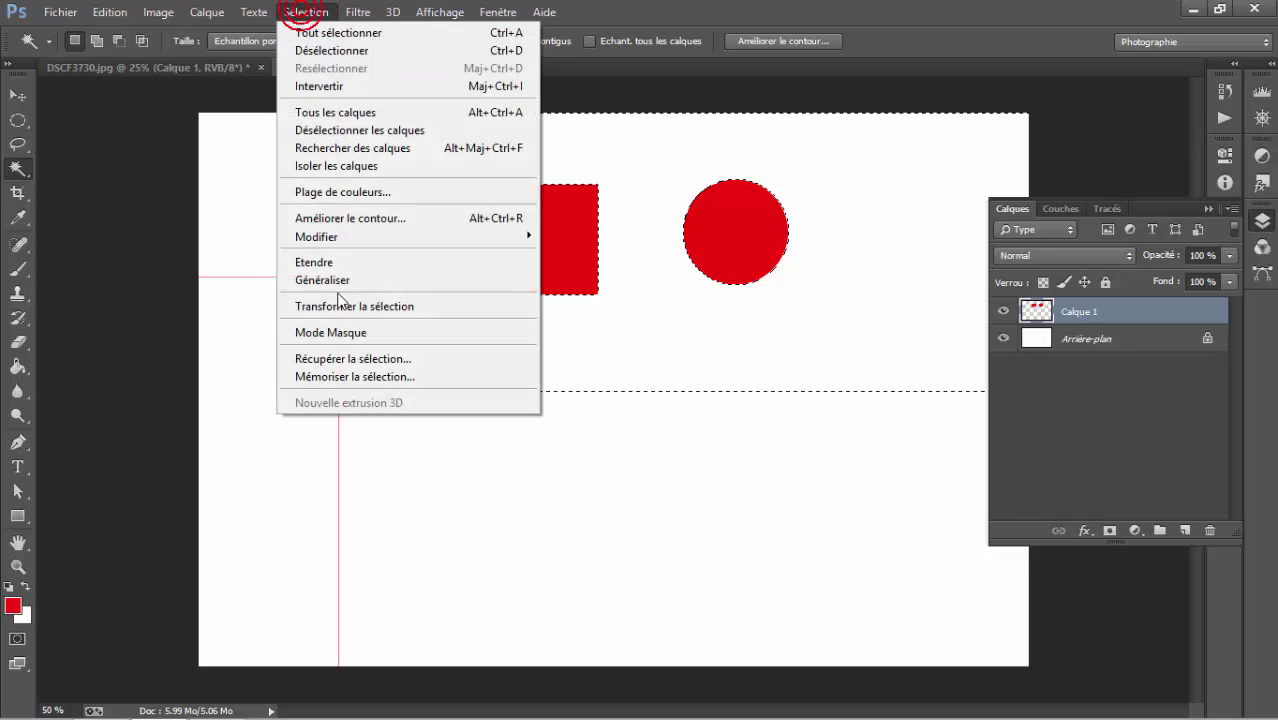
click(350, 378)
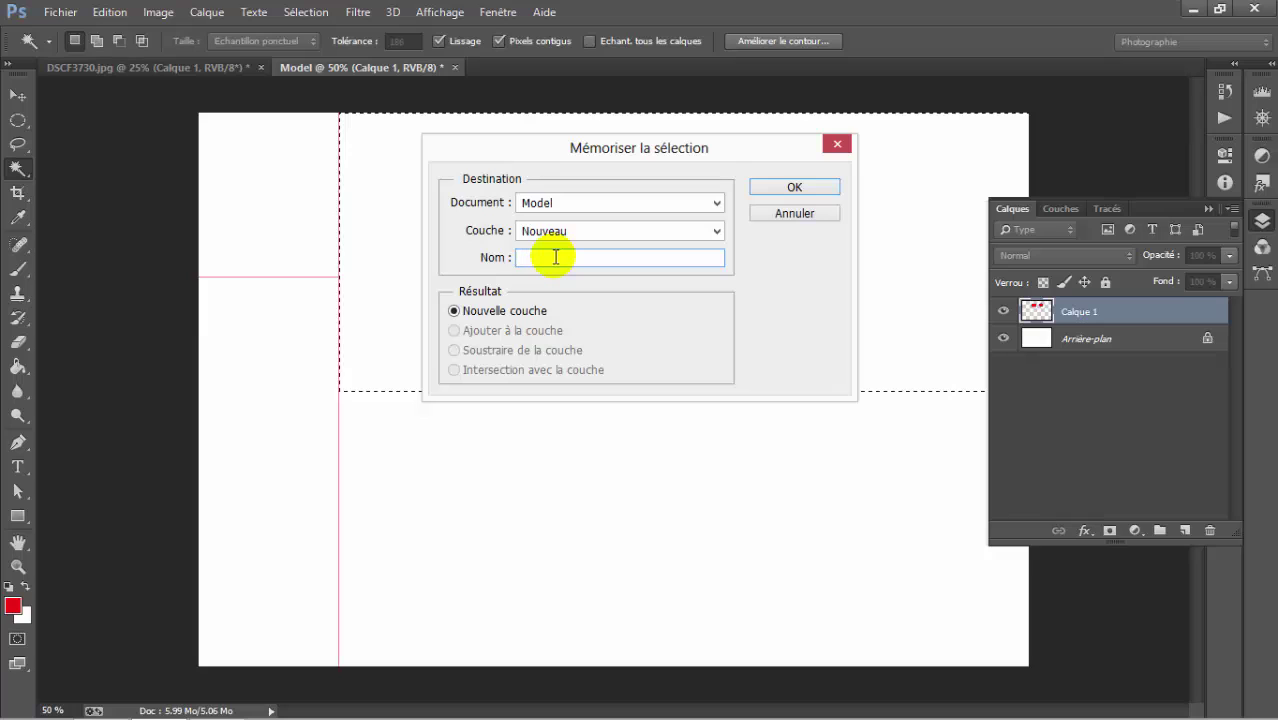
text(Blank)
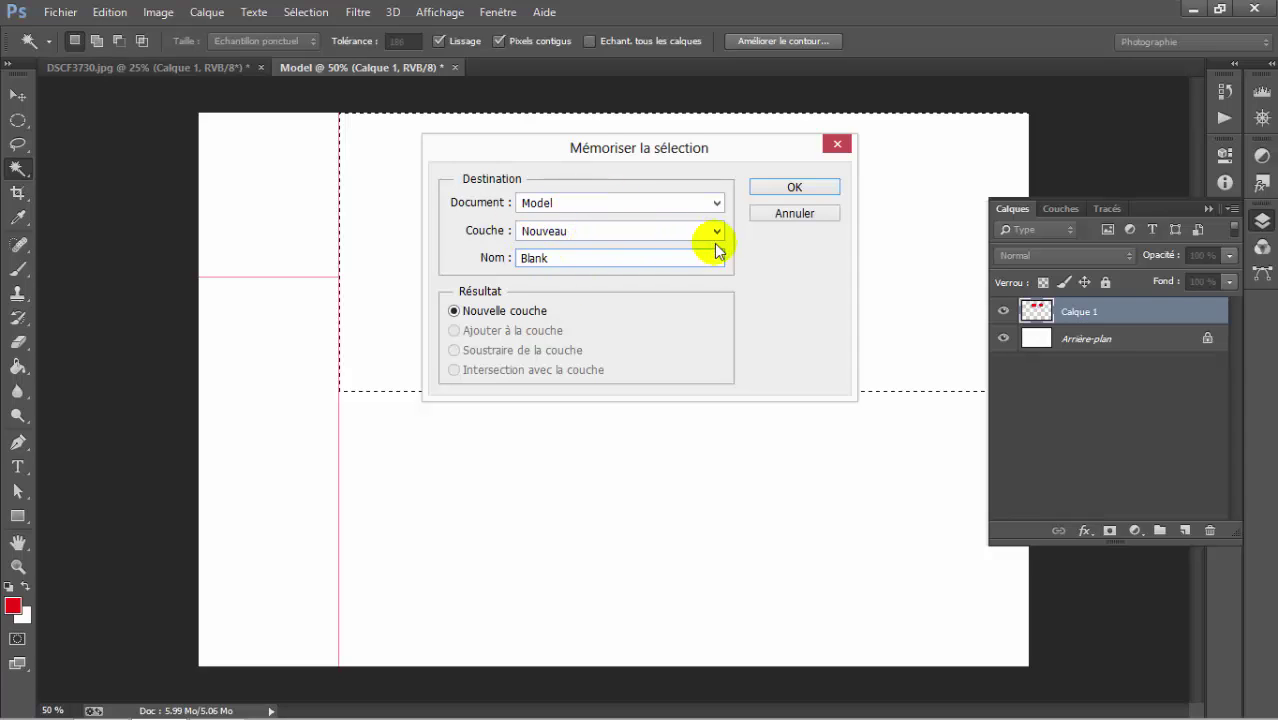
click(716, 232)
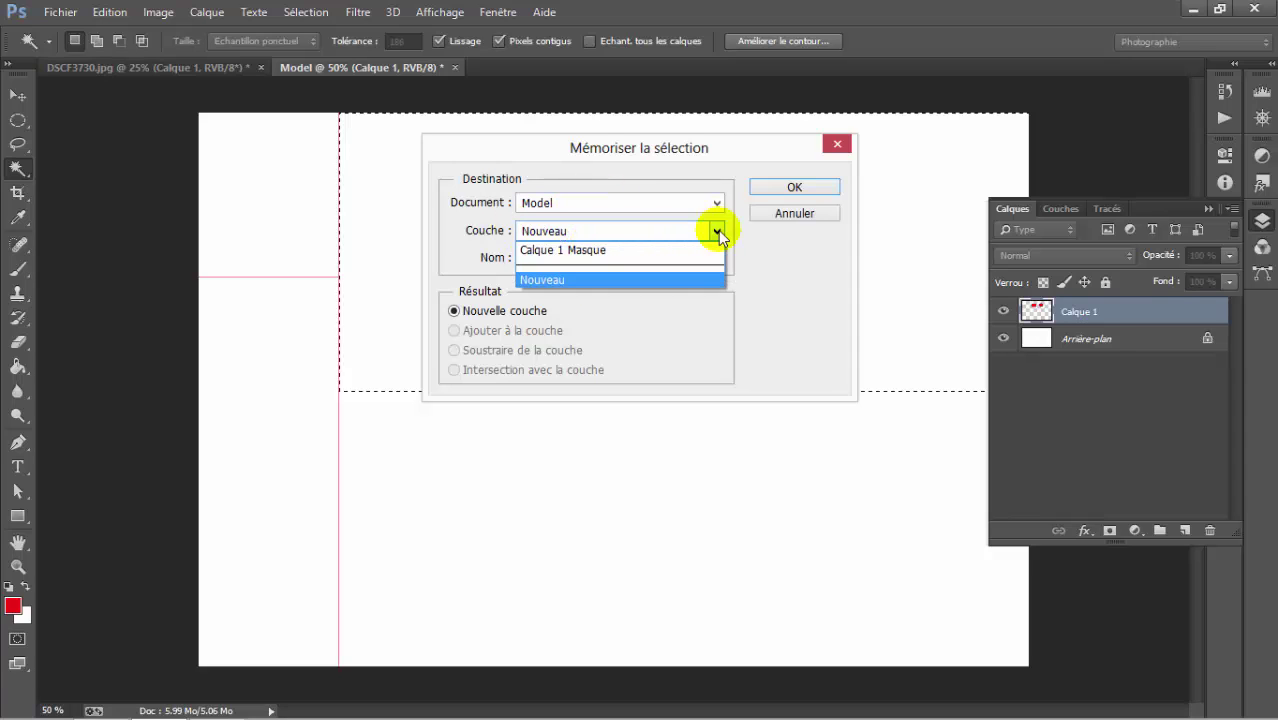
click(622, 284)
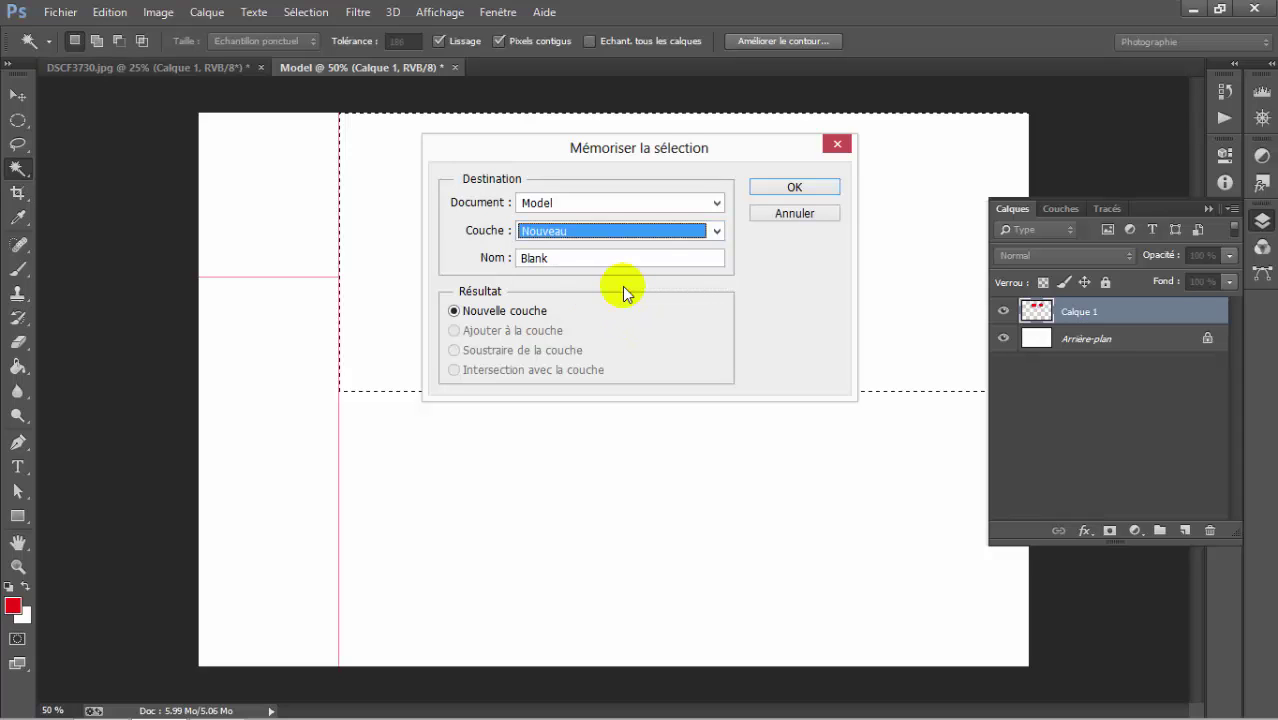
key(Tab)
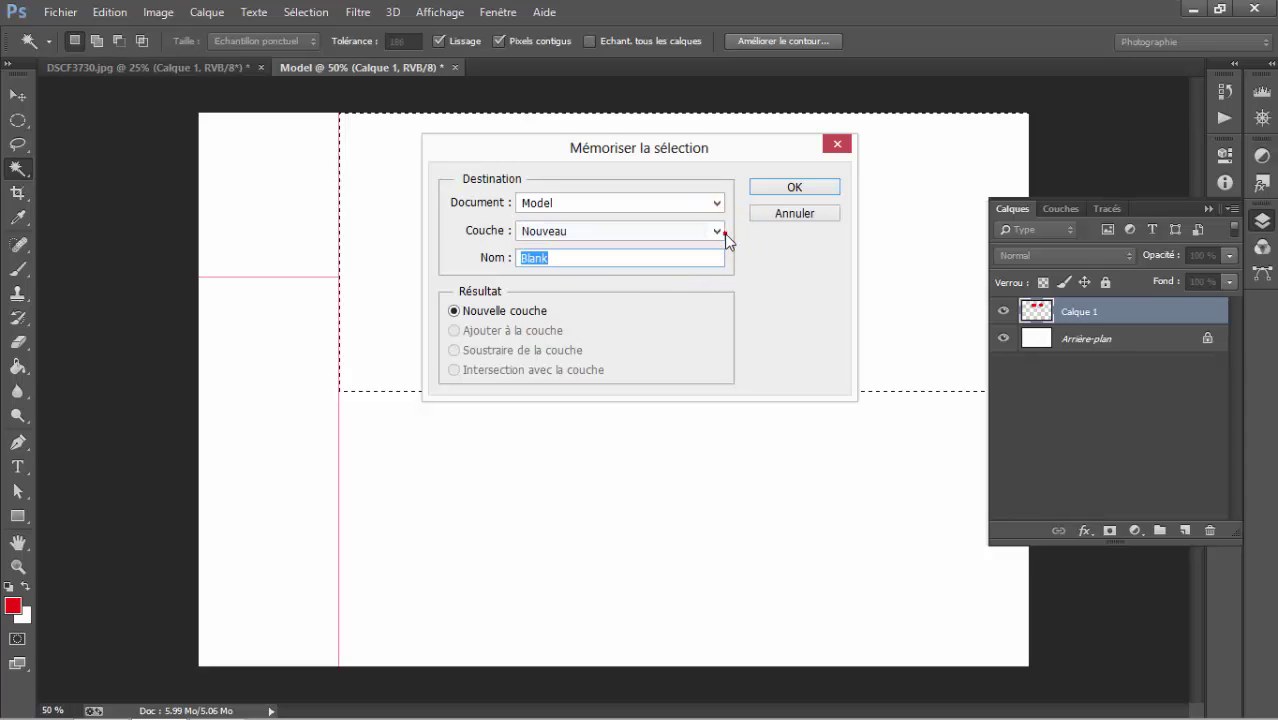
click(725, 236)
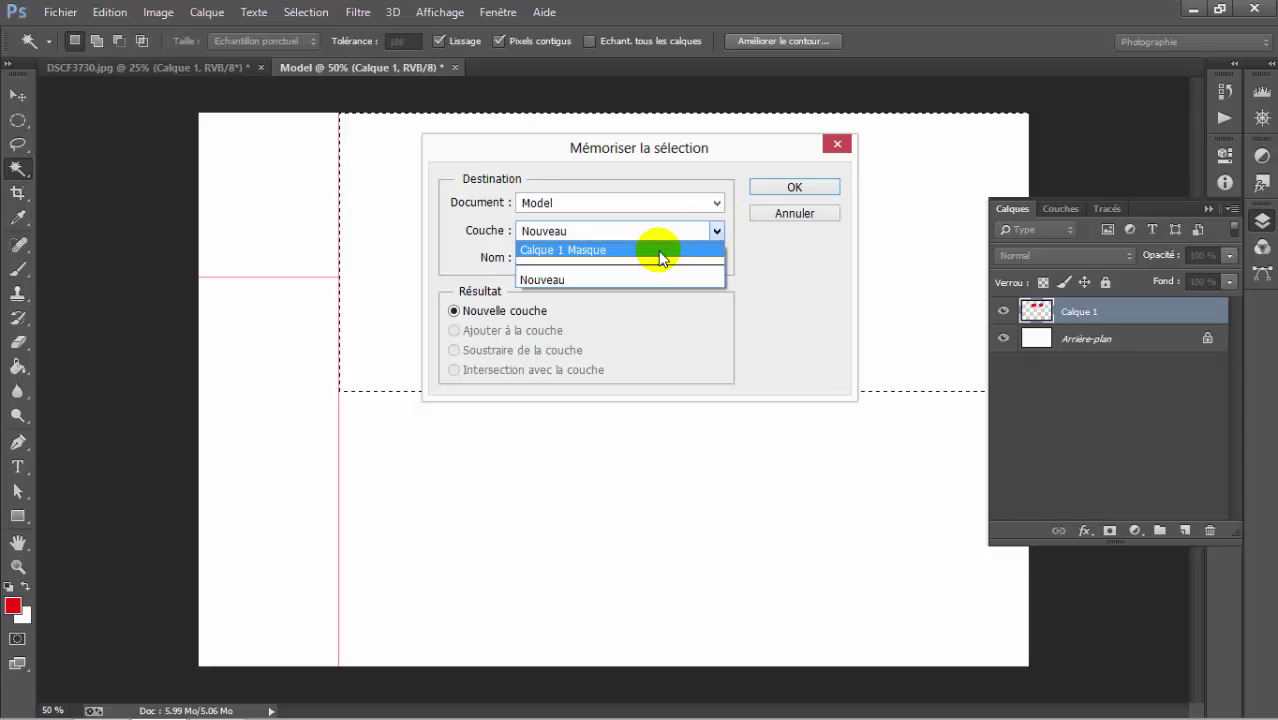
click(652, 280)
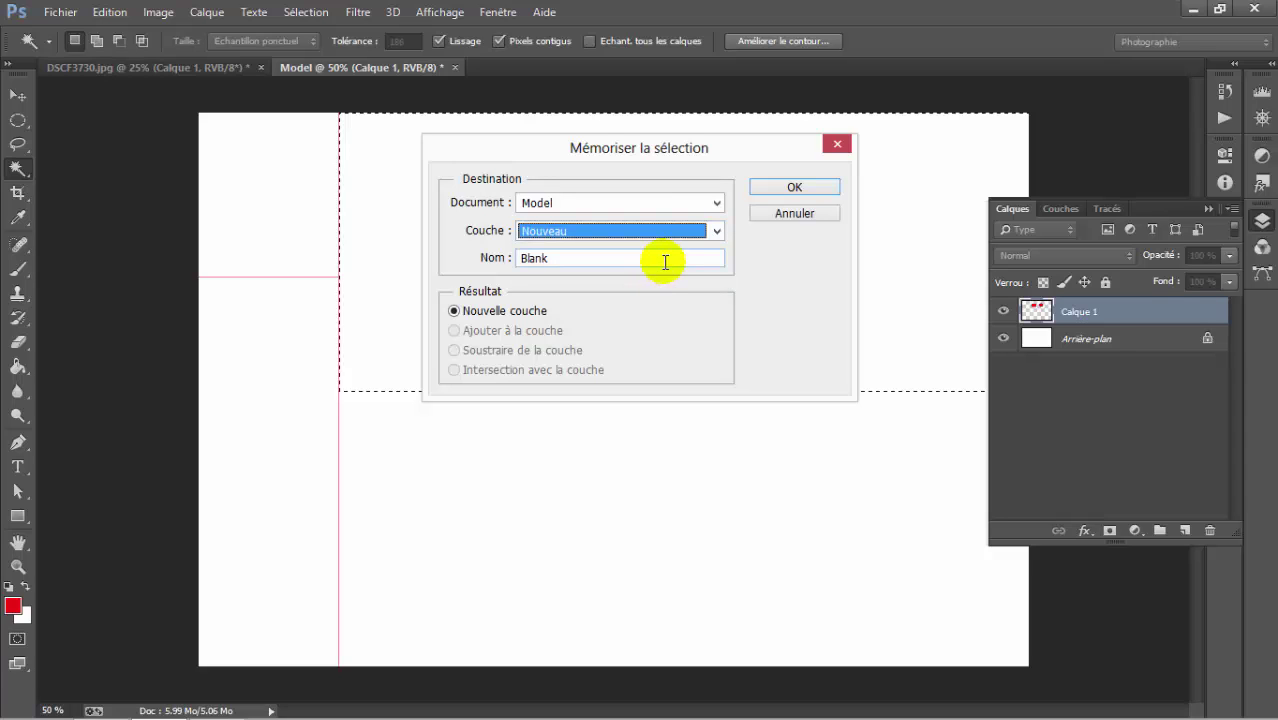
click(797, 187)
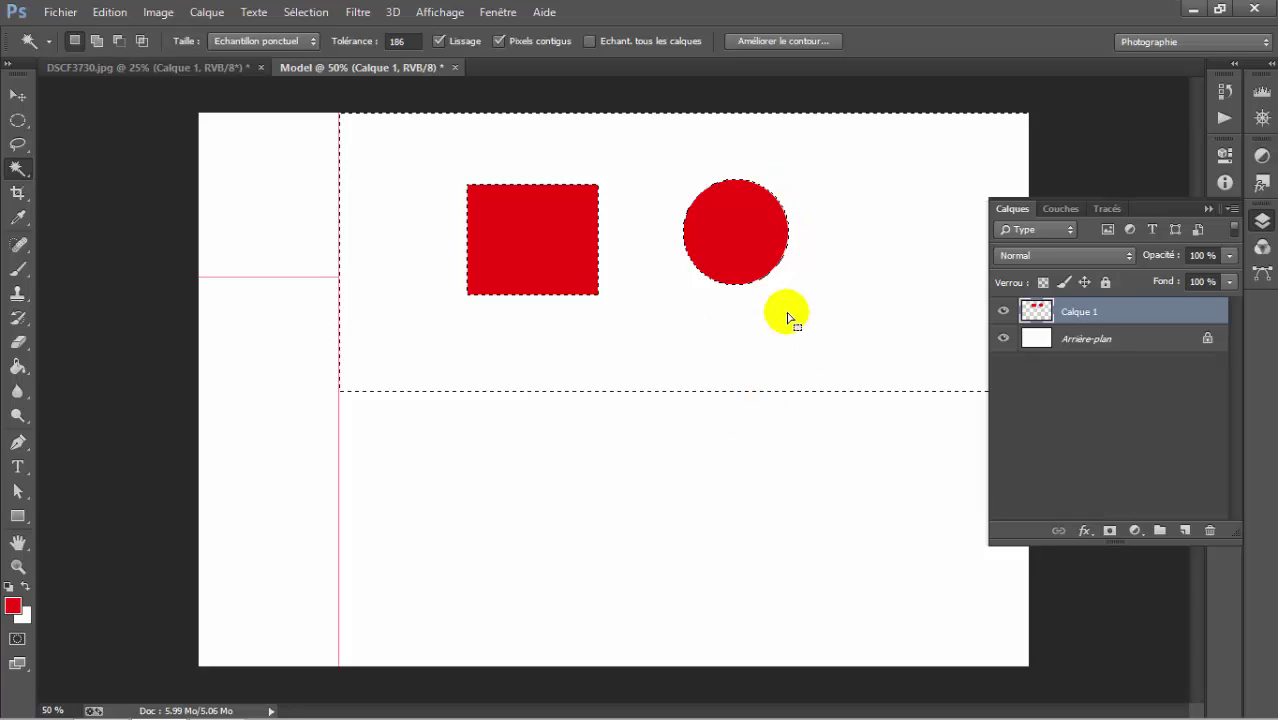
Step: Clear the active selection on the canvas, and deselect Calque 1 with the Move tool
click(748, 462)
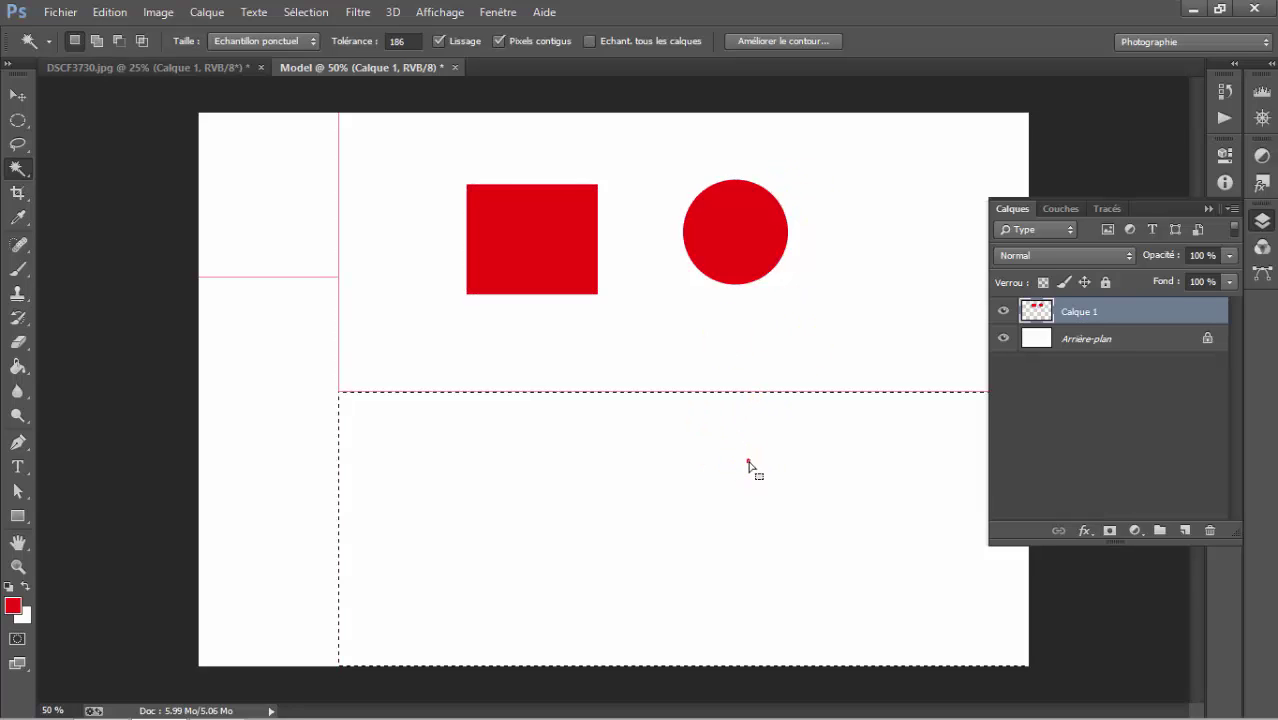
key(ctrl+d)
click(17, 95)
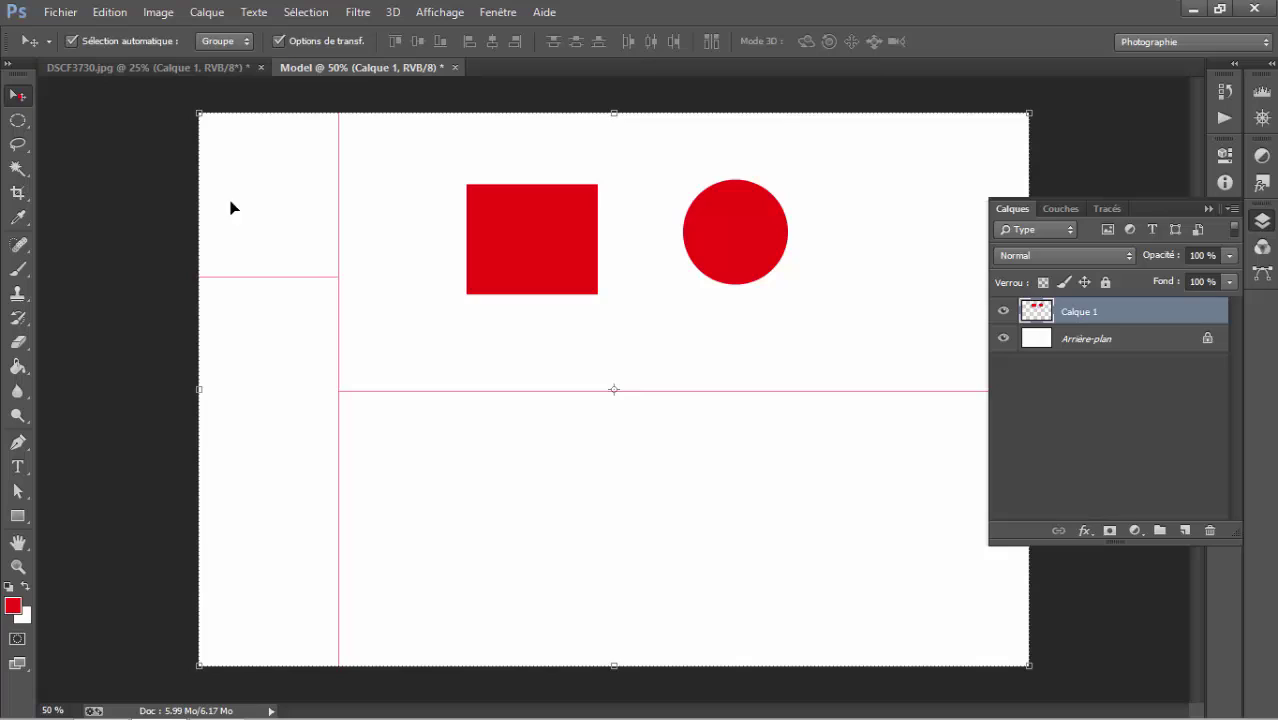
click(313, 243)
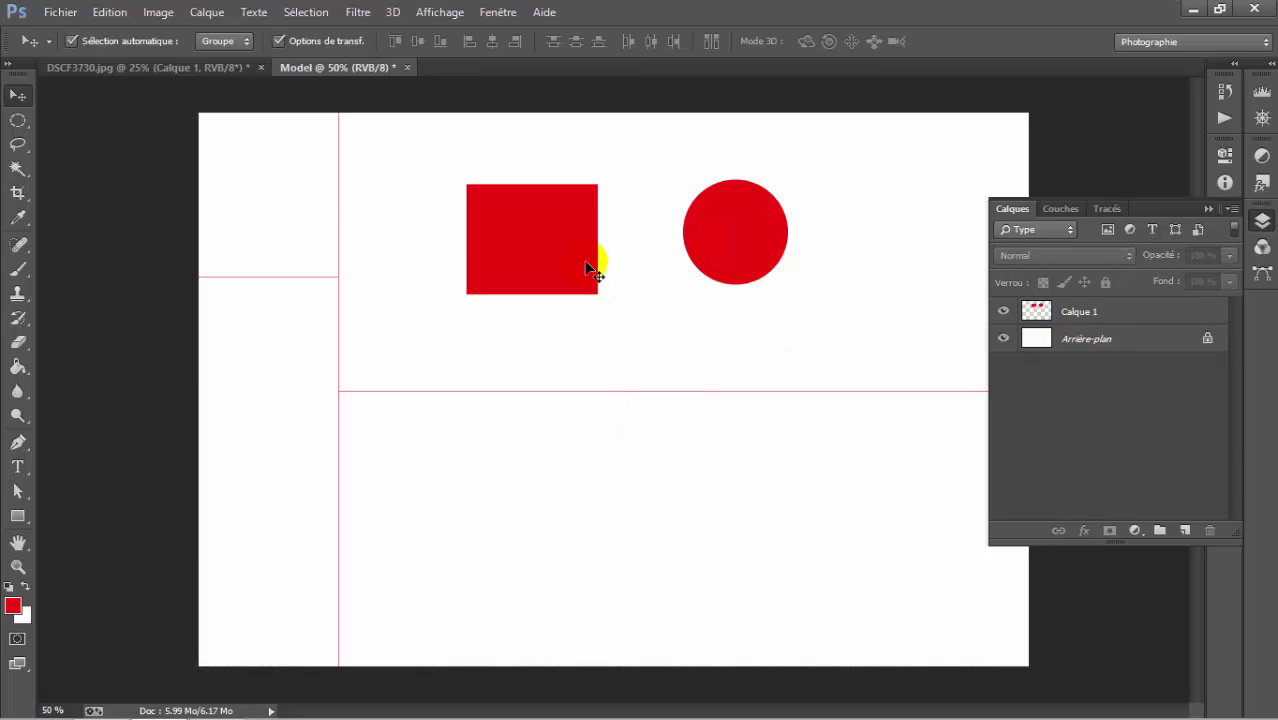
Step: Load the saved Blank channel from the Model document as a new selection
click(305, 11)
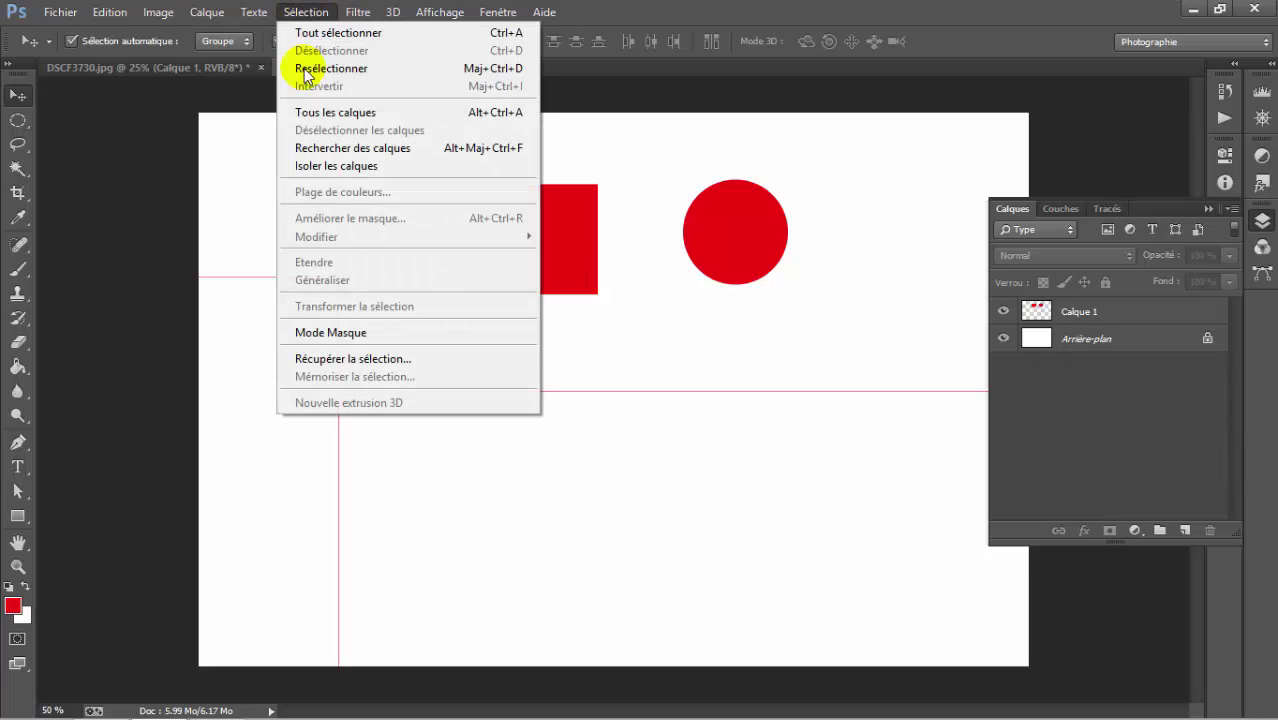
click(353, 362)
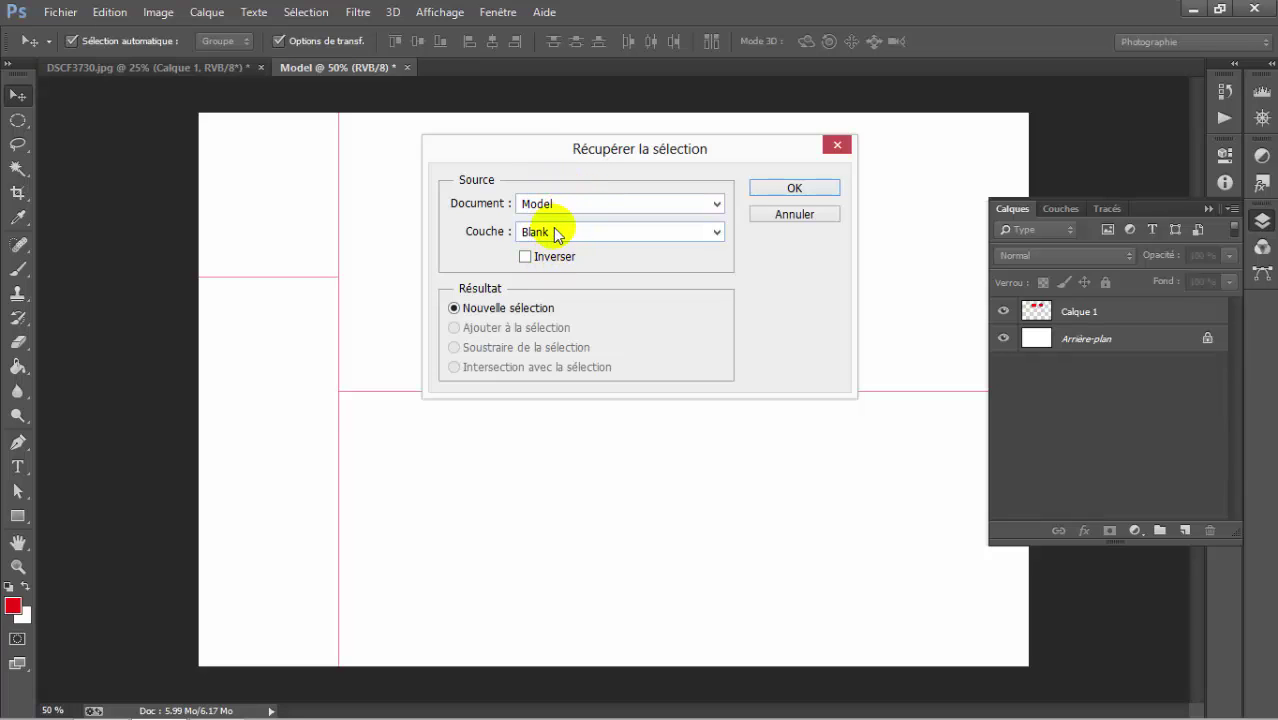
click(765, 188)
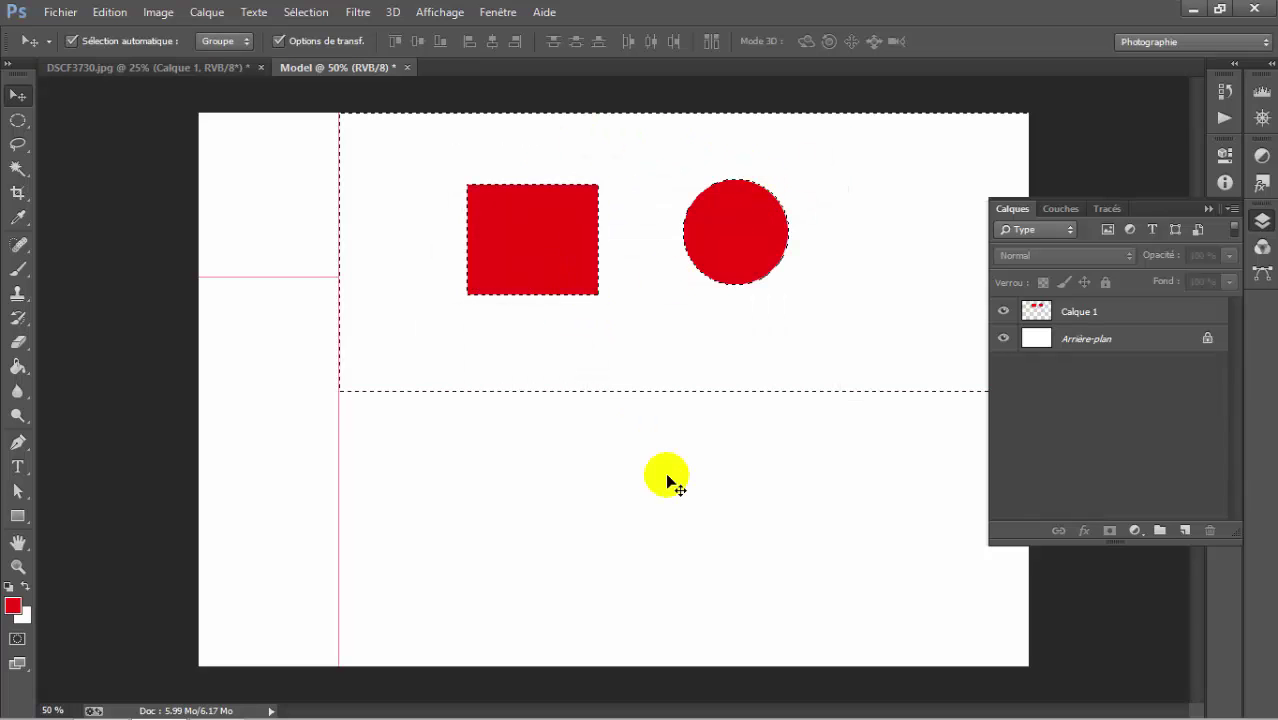